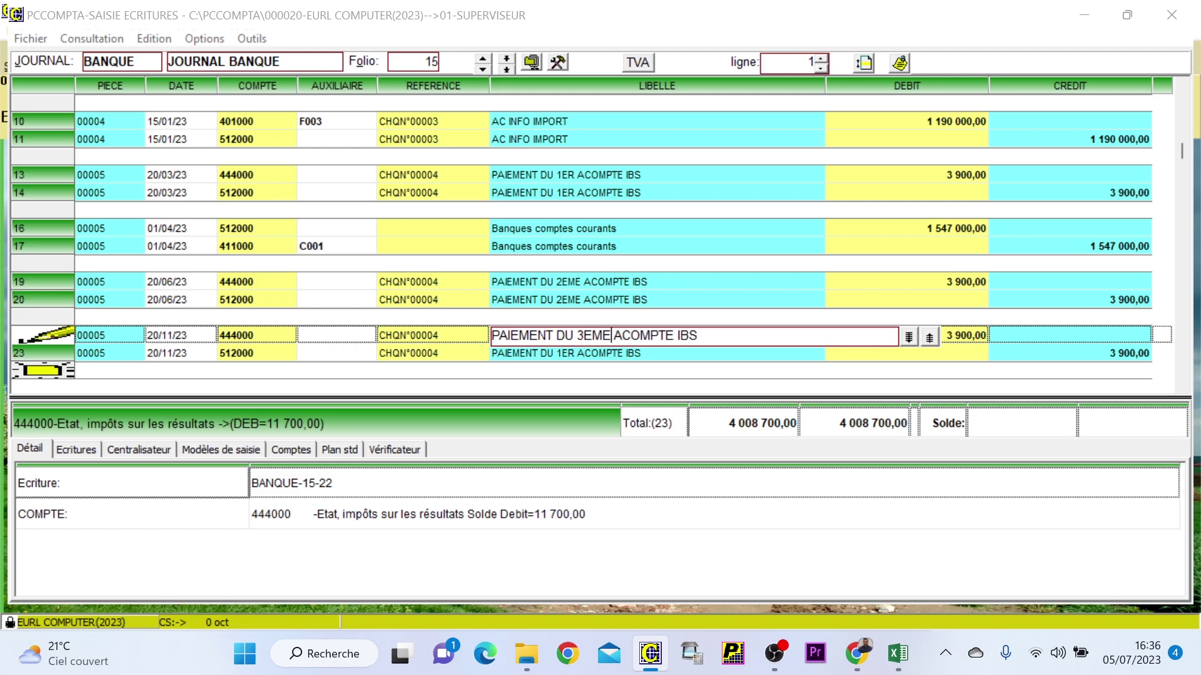
- Replace the labels of journal lines 22 and 23 with PAIEMENT DU 3EME ACOMPTE IBS
click(612, 362)
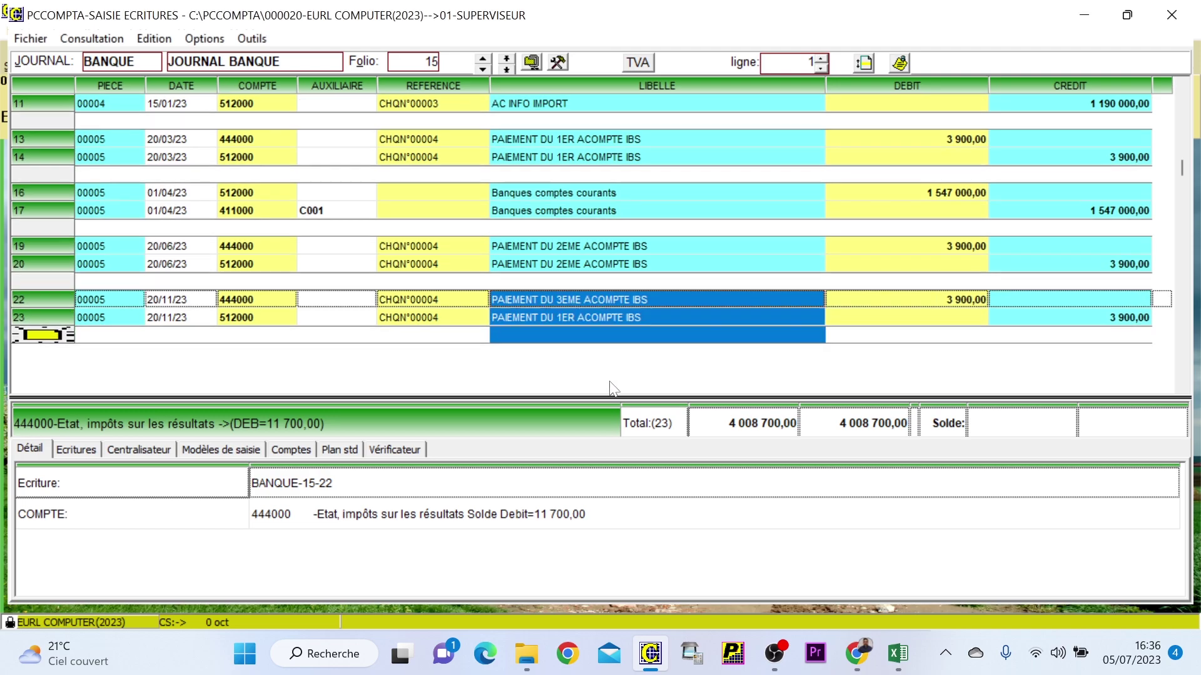
right_click(604, 293)
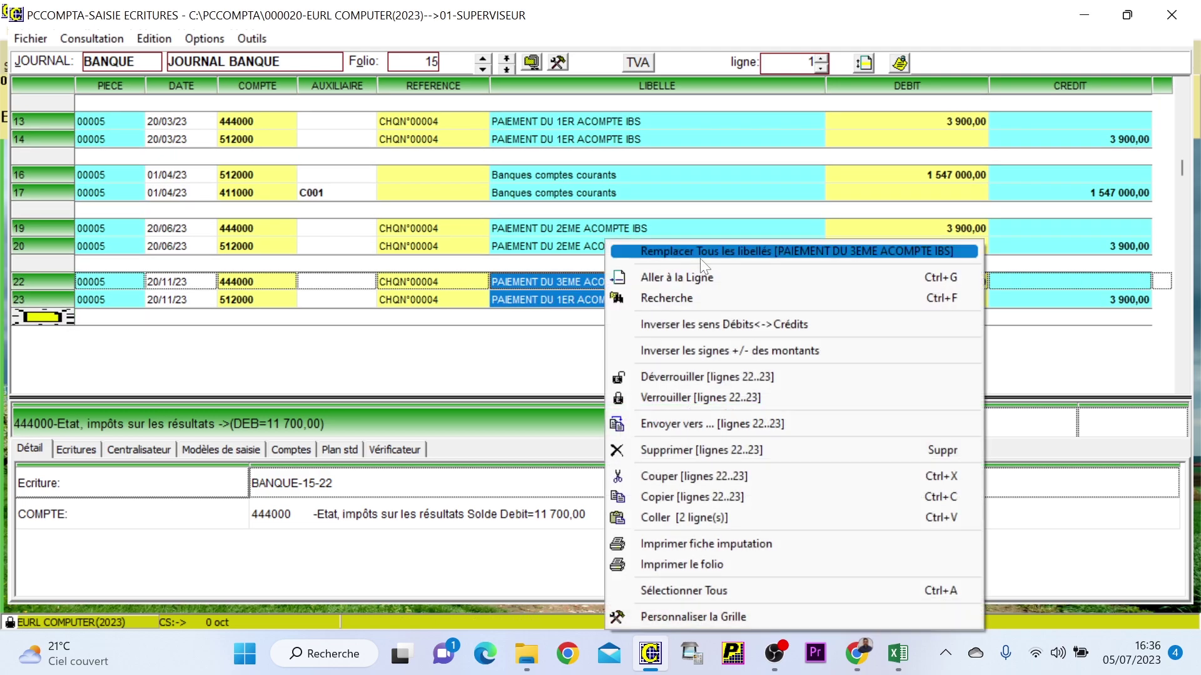
click(699, 255)
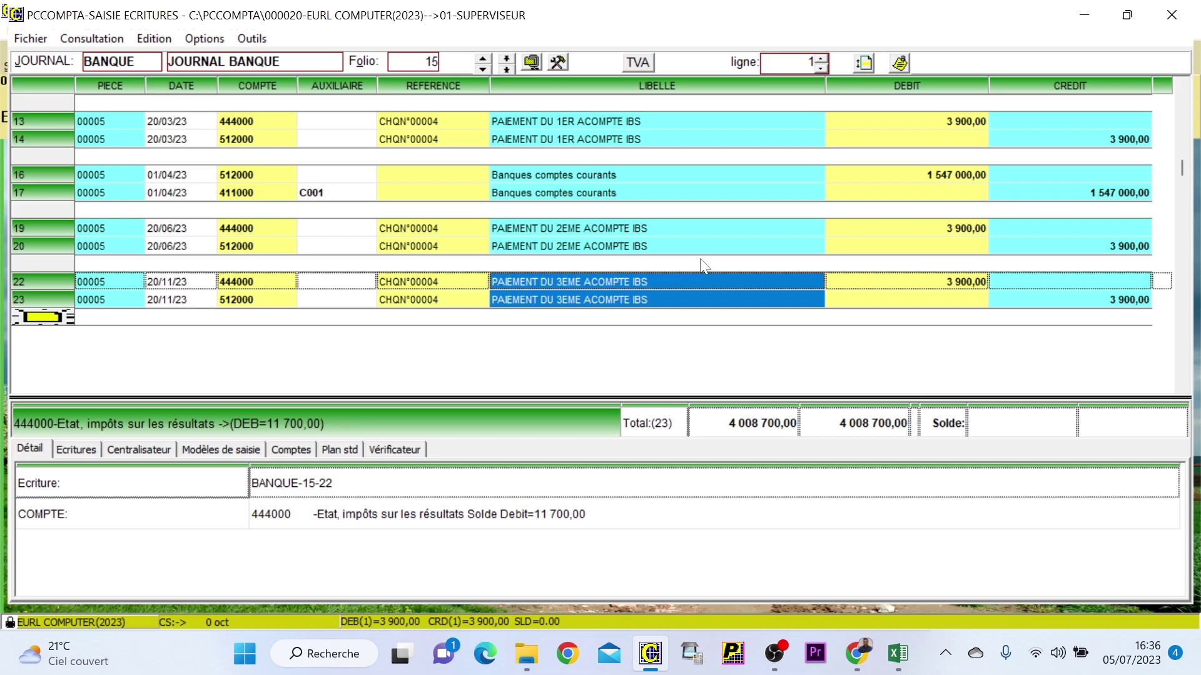
- Change the reference to CHQN°00005 on both lines of the 20/06/23 second IBS instalment entry
click(449, 232)
key(F2)
key(End)
key(BackSpace)
text(5)
drag(436, 247, 444, 227)
right_click(455, 245)
click(483, 252)
- Change the reference to CHQN°00006 on both lines of the 20/11/23 third IBS instalment entry
click(461, 276)
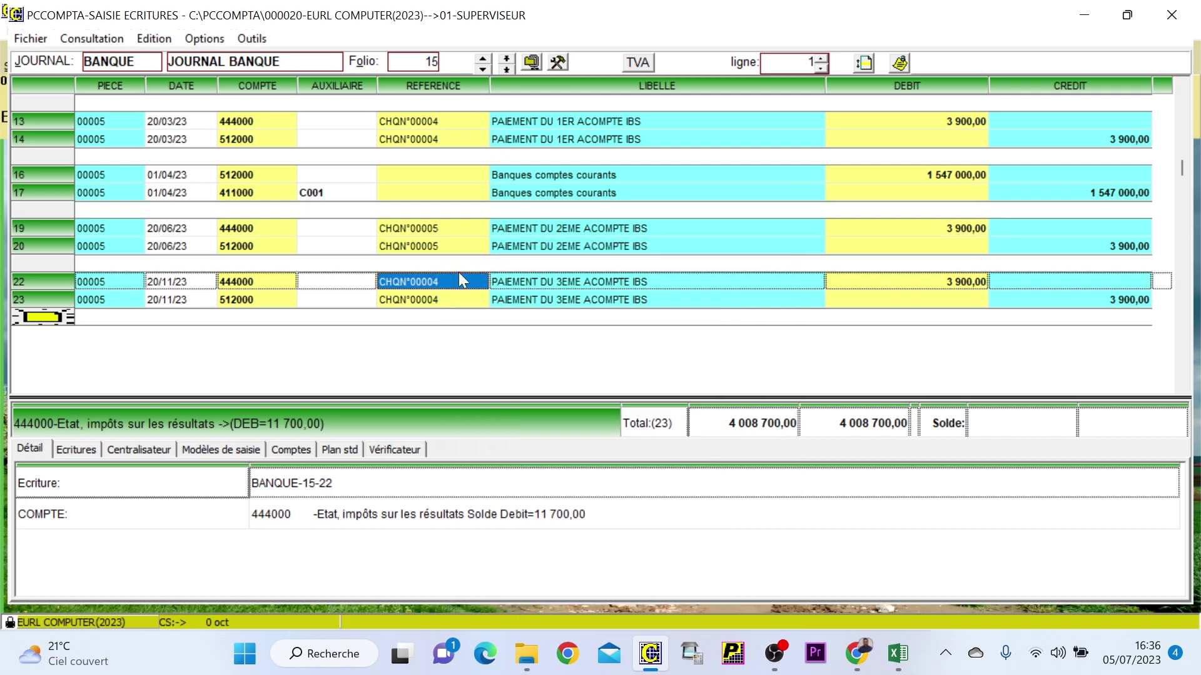
key(F2)
key(End)
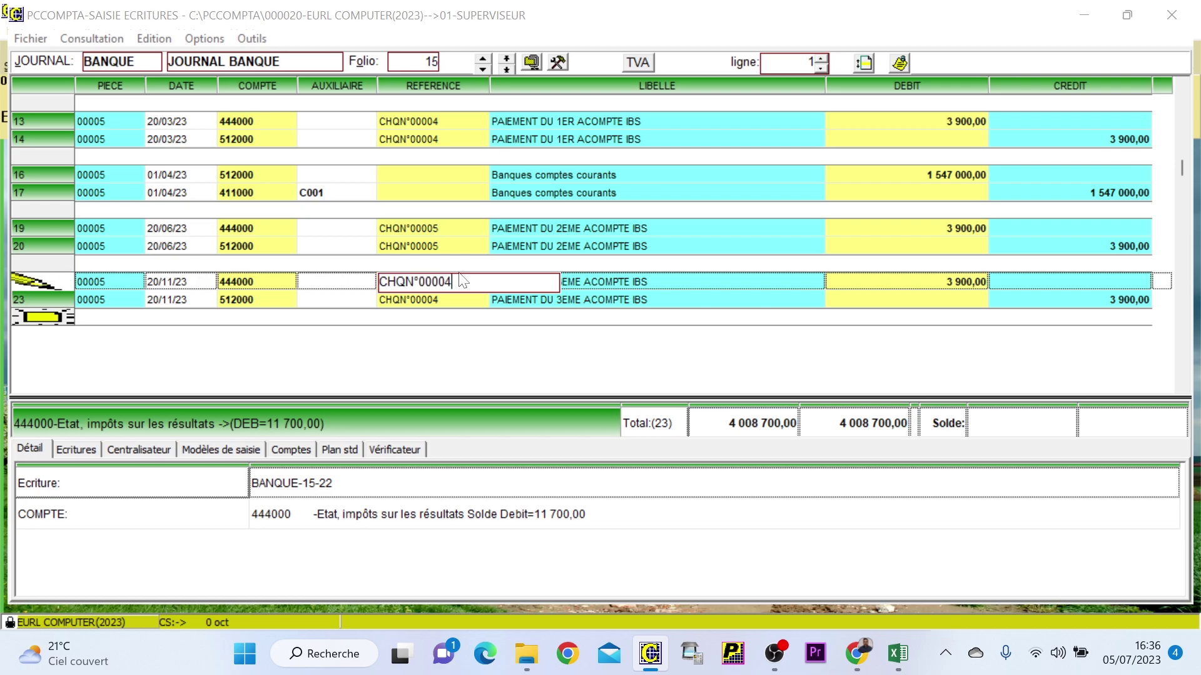
key(BackSpace)
text(6)
key(Return)
click(417, 284)
click(425, 282)
click(429, 279)
right_click(429, 279)
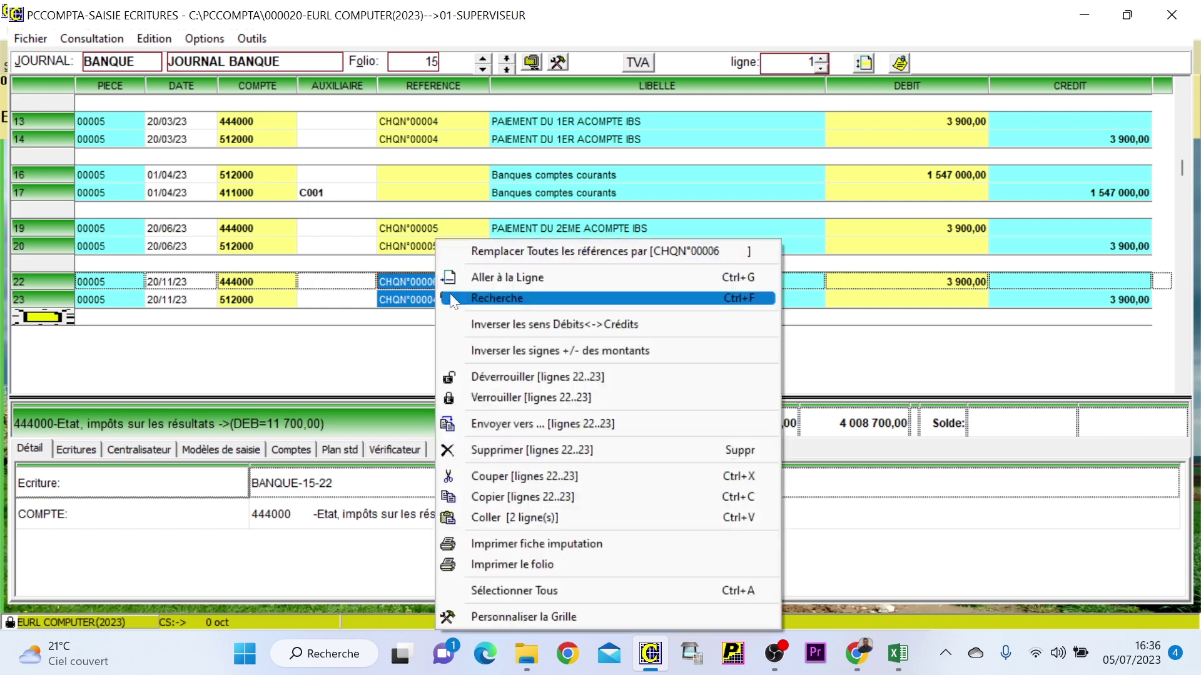
click(488, 247)
- Consult the entries and totals of account 444000, enlarging the totals area, and close the consultation and journal entry windows
click(311, 320)
click(243, 275)
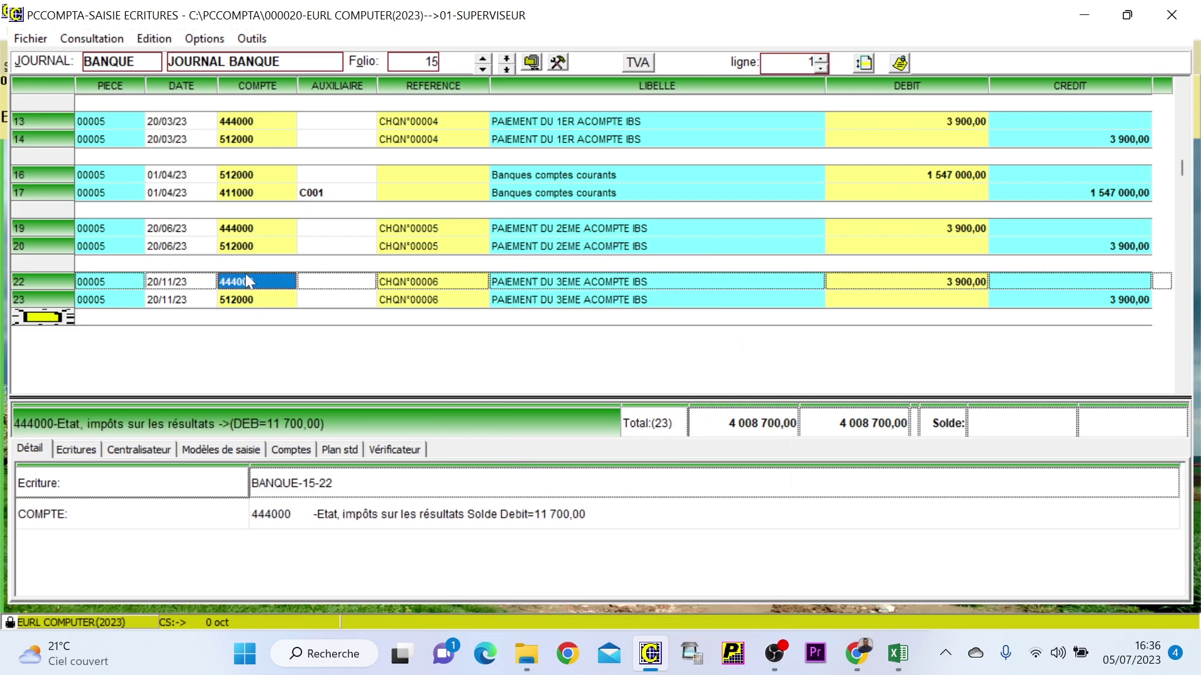
double_click(246, 273)
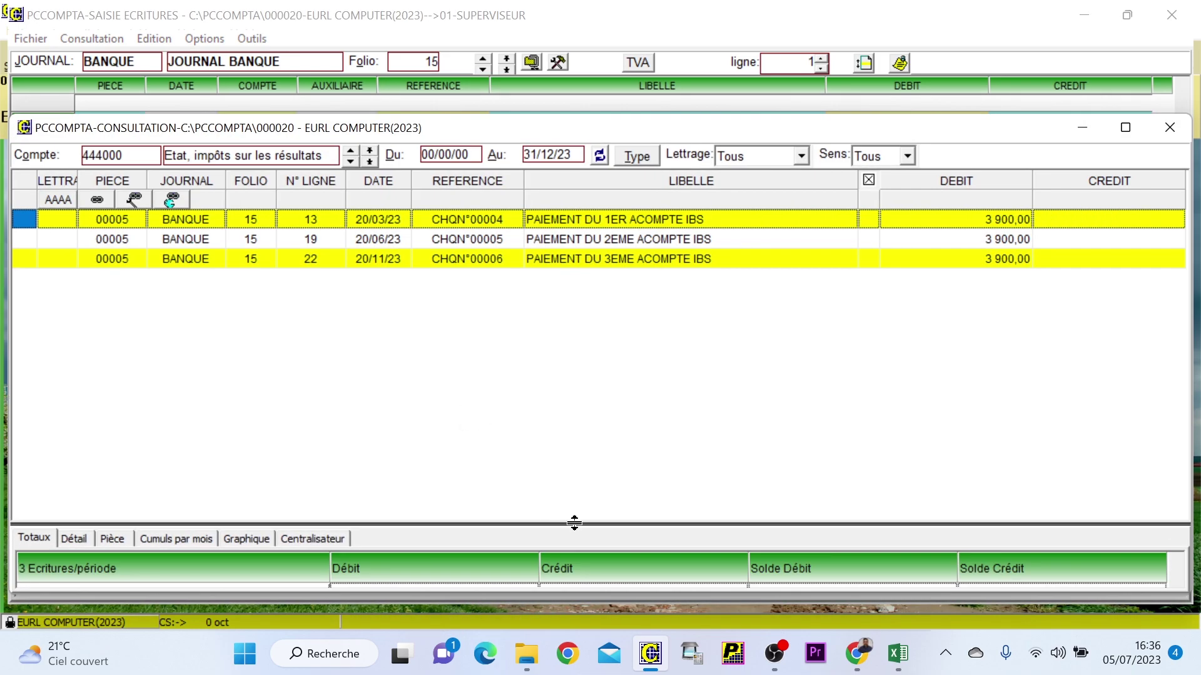
drag(574, 523, 575, 379)
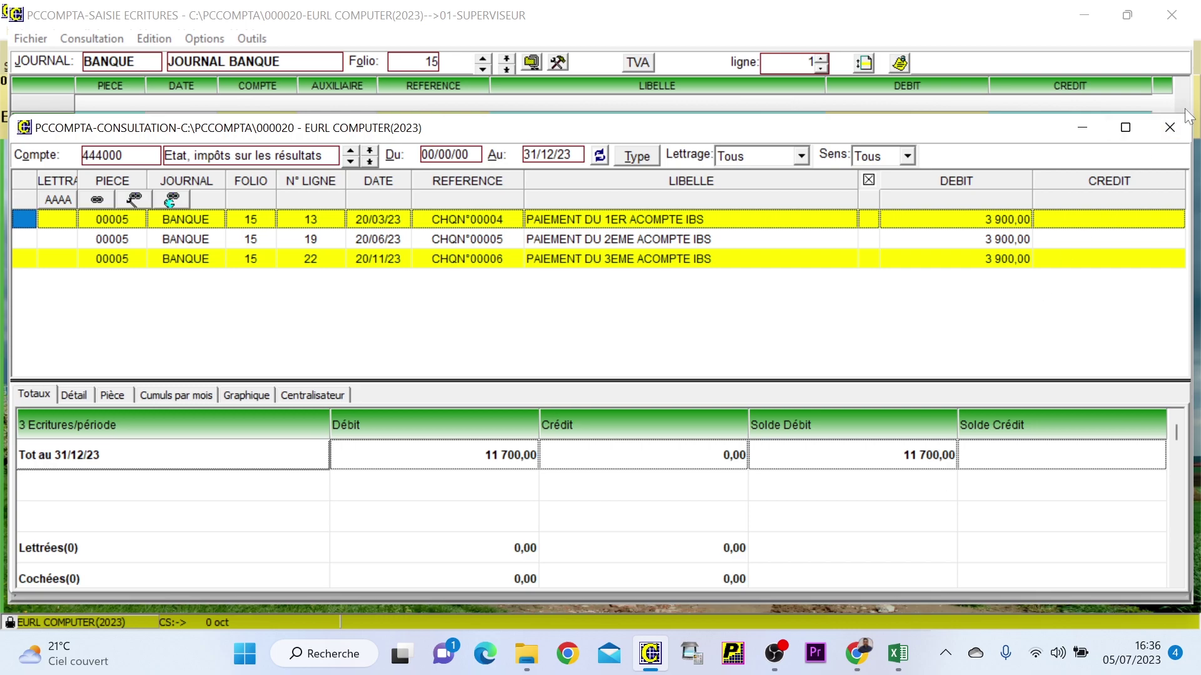
click(1169, 127)
click(1172, 14)
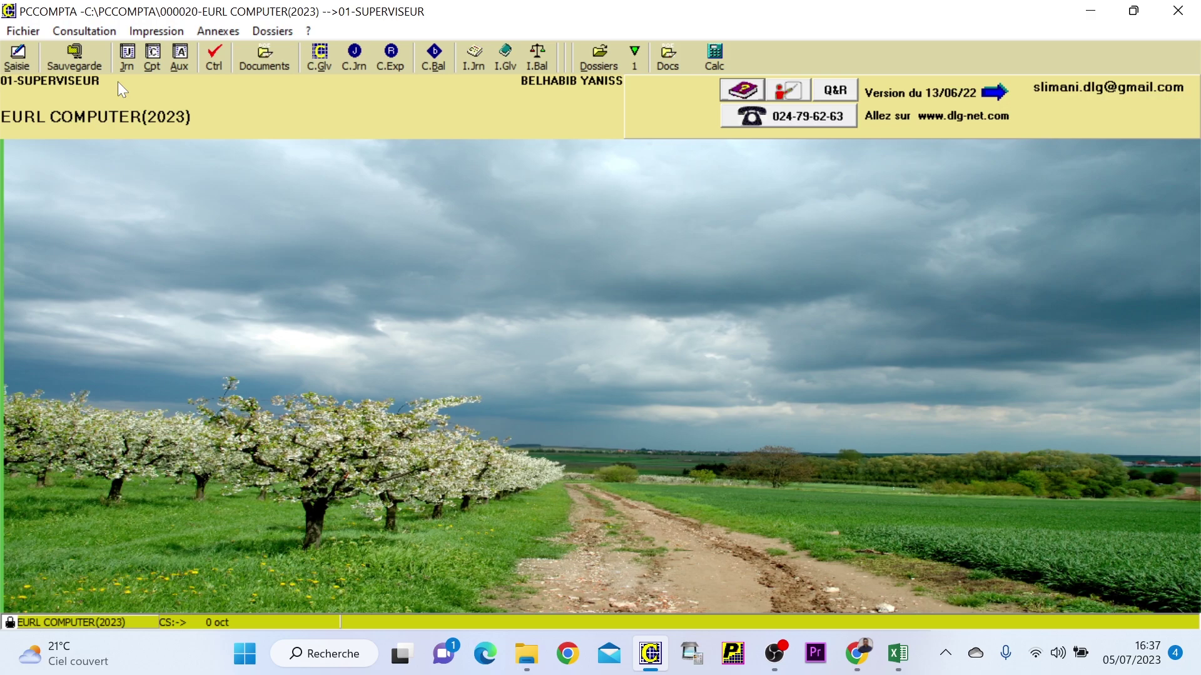
- Open the account consultation and look up account 700000 Ventes de marchandises in the account list
click(82, 30)
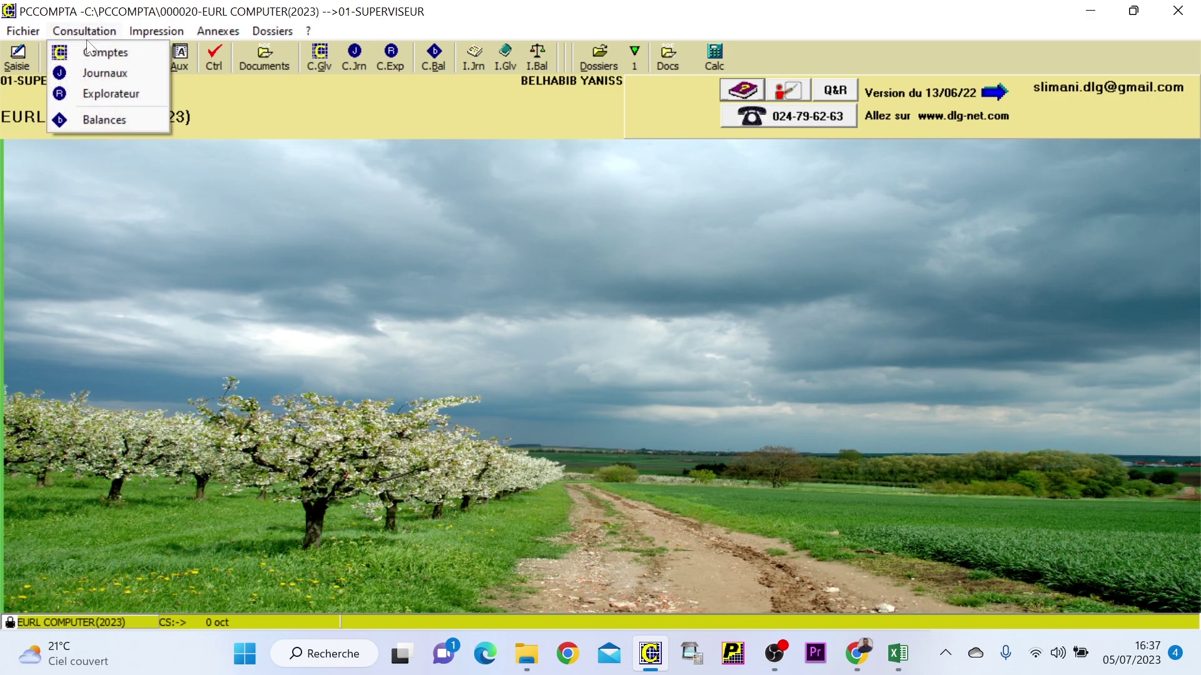
click(88, 50)
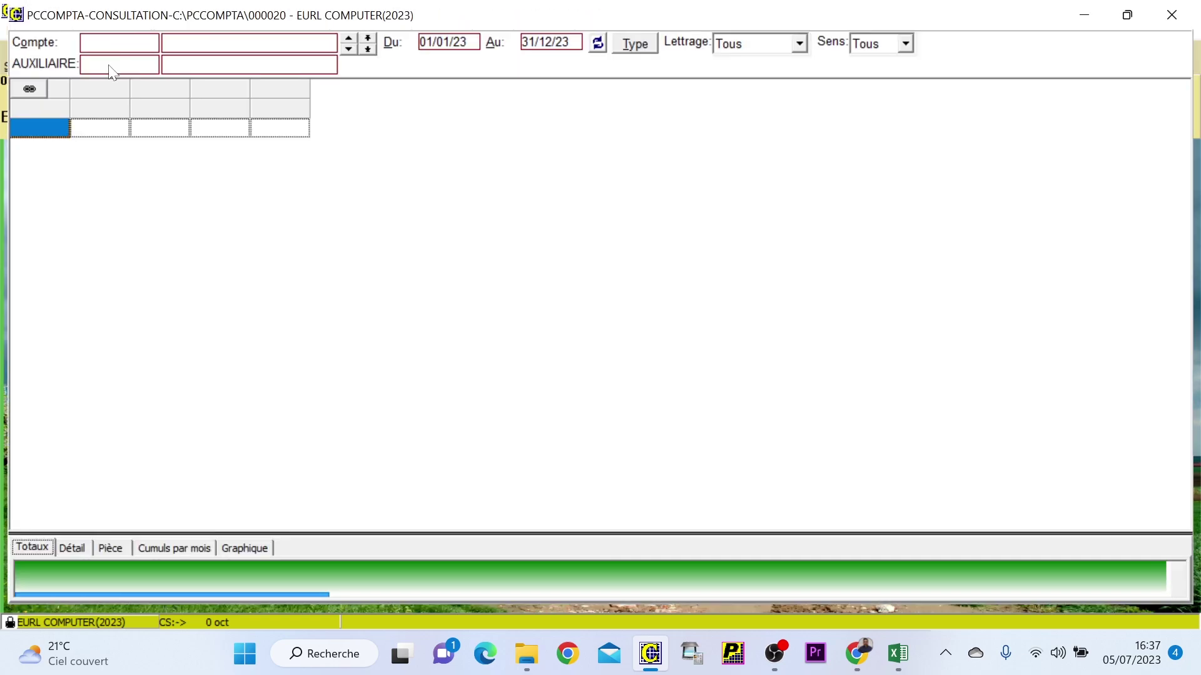
double_click(127, 50)
key(Down)
key(Down)
key(Down)
key(Down)
key(Down)
key(Down)
key(Down)
key(Down)
key(Down)
key(Down)
key(Down)
key(Down)
key(Down)
key(Down)
key(Down)
key(Down)
key(Down)
key(Down)
key(Down)
key(Down)
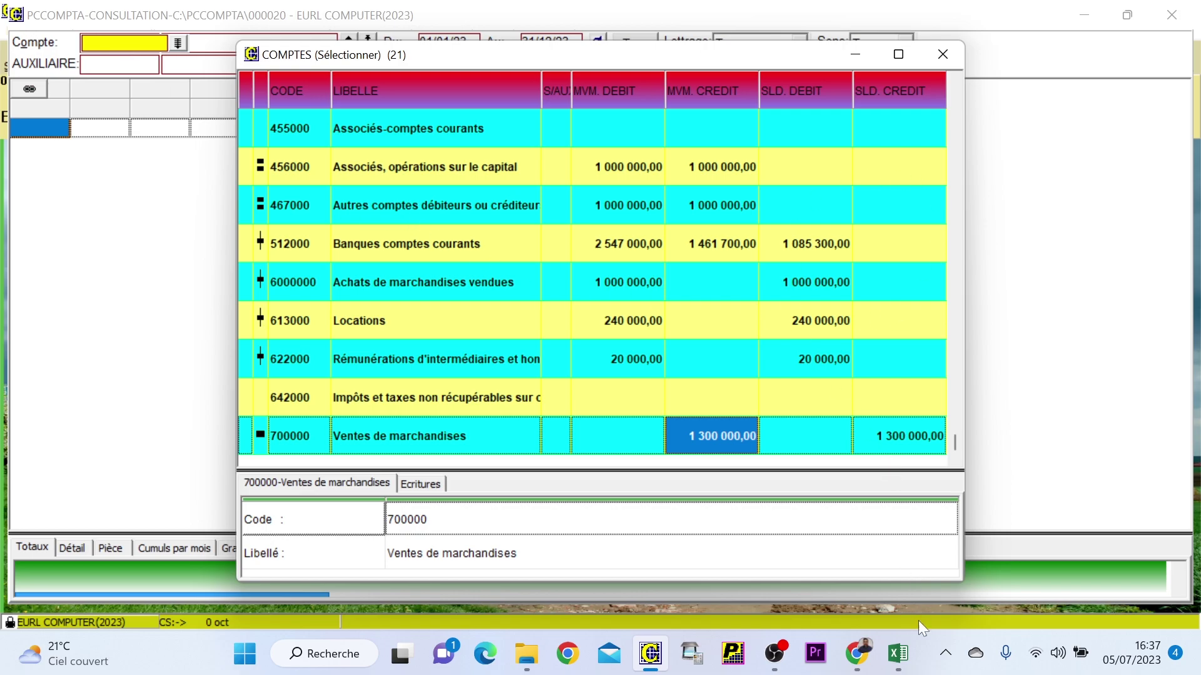
- Switch to the G50 AUTO workbook in Excel and enter 1300000 as gross turnover for C1A13, Affaires sans réfaction, on G50_P1
click(914, 653)
scroll(622, 519, up, 8)
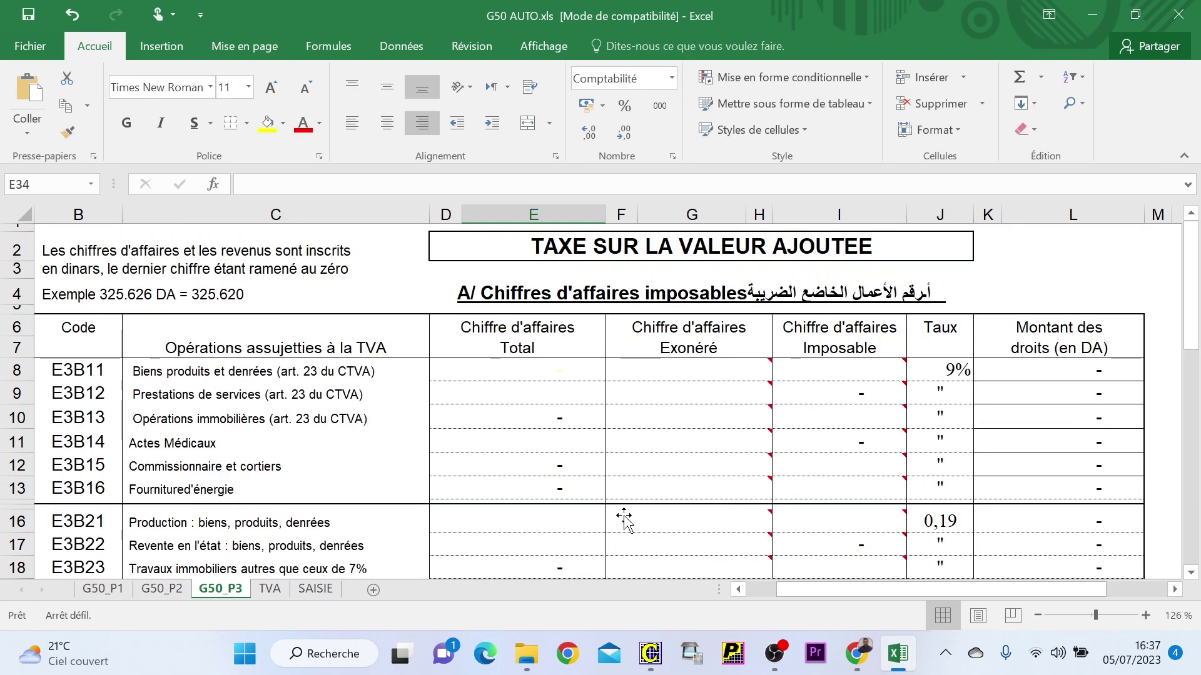
click(104, 588)
scroll(421, 447, up, 3)
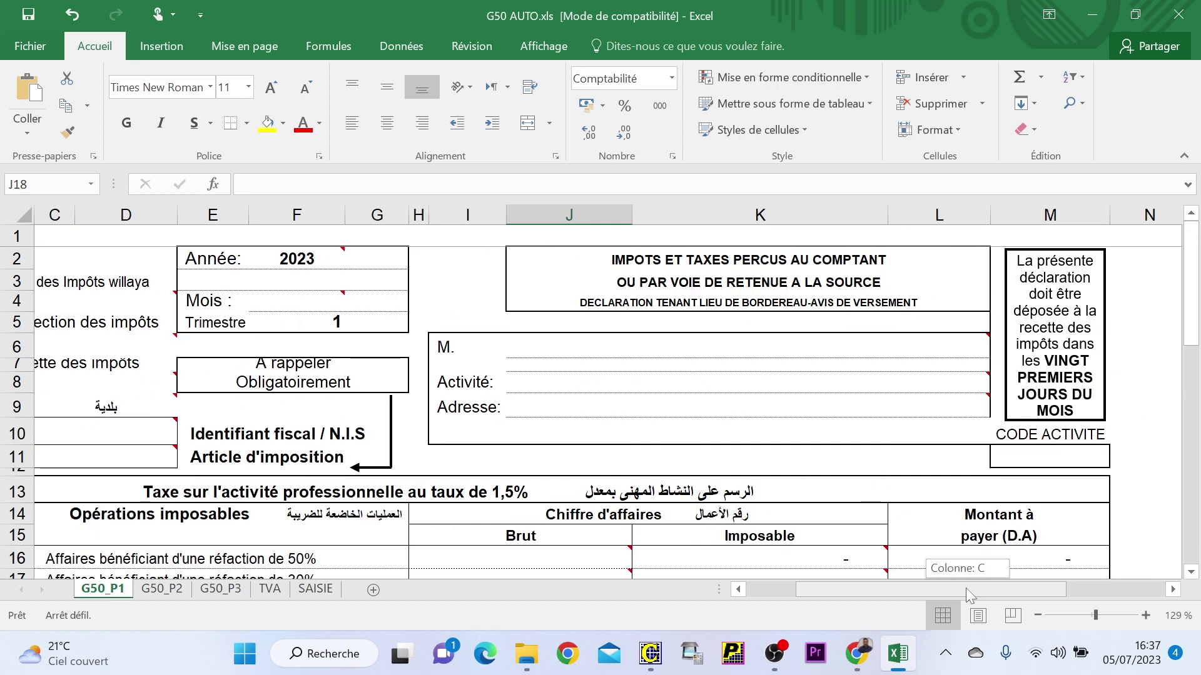
drag(974, 590, 880, 599)
scroll(506, 388, down, 4)
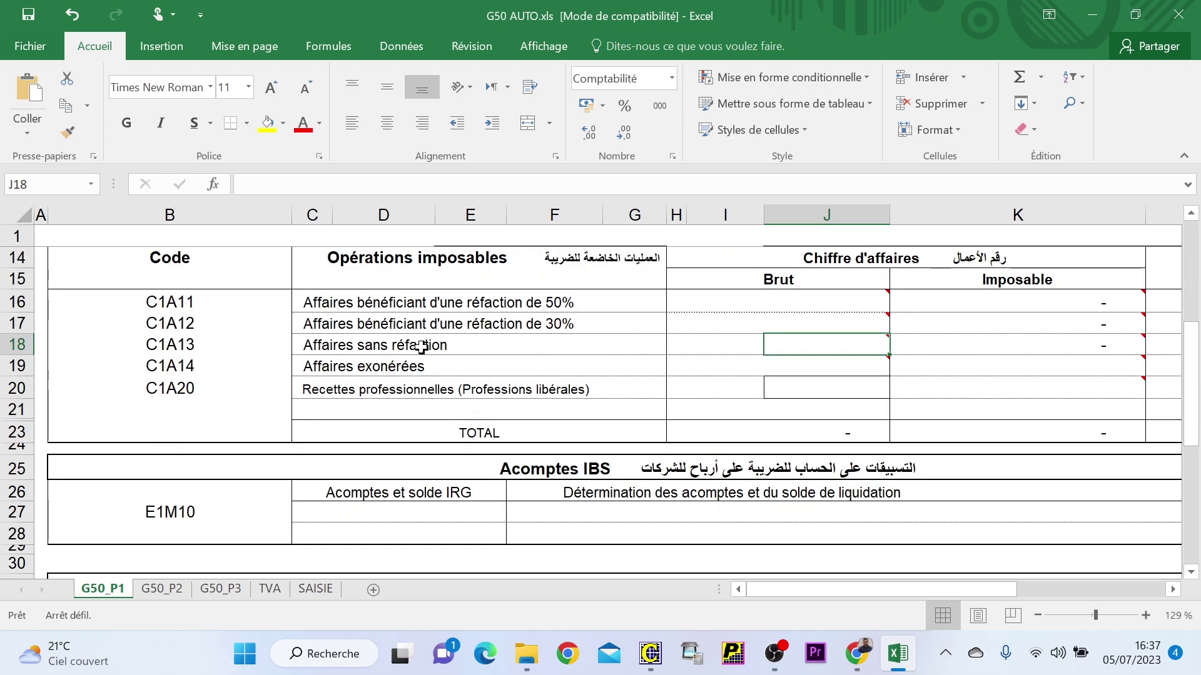
mouse_move(805, 349)
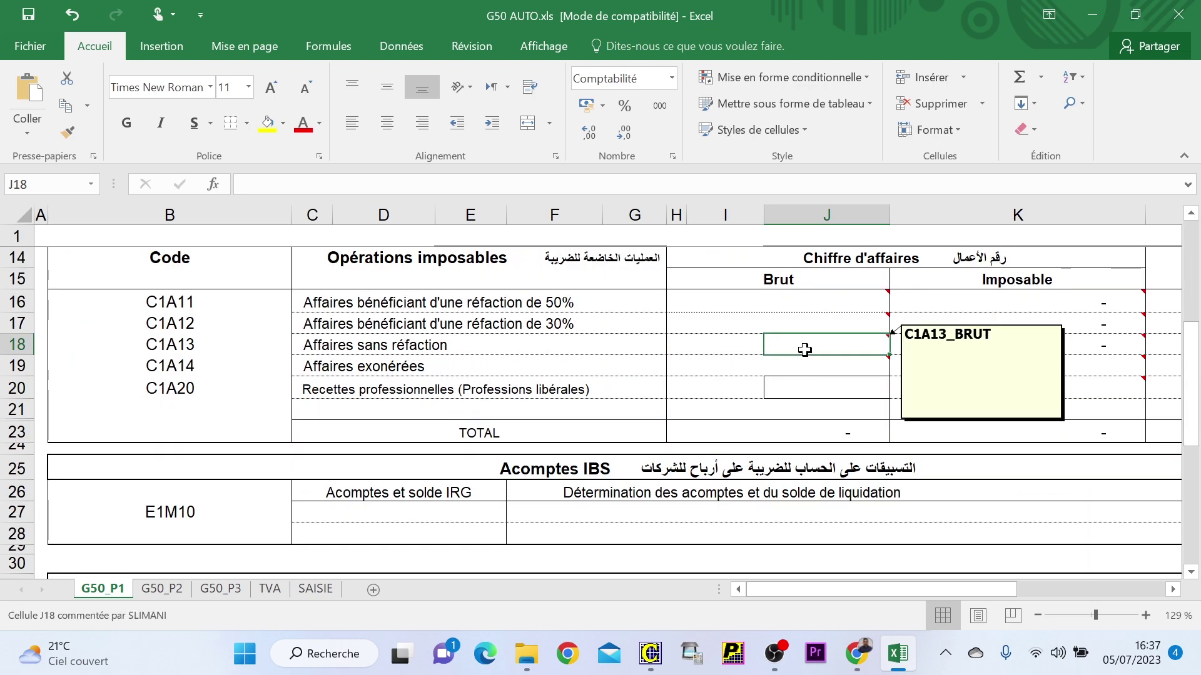
text(1300000)
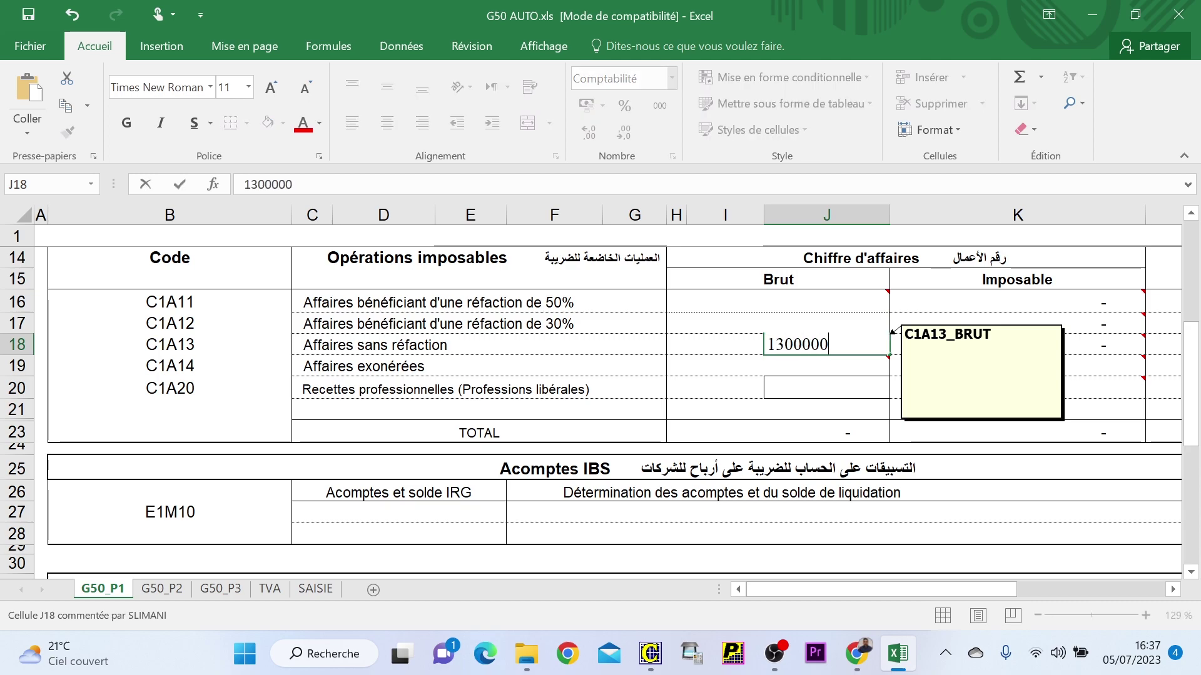
key(Return)
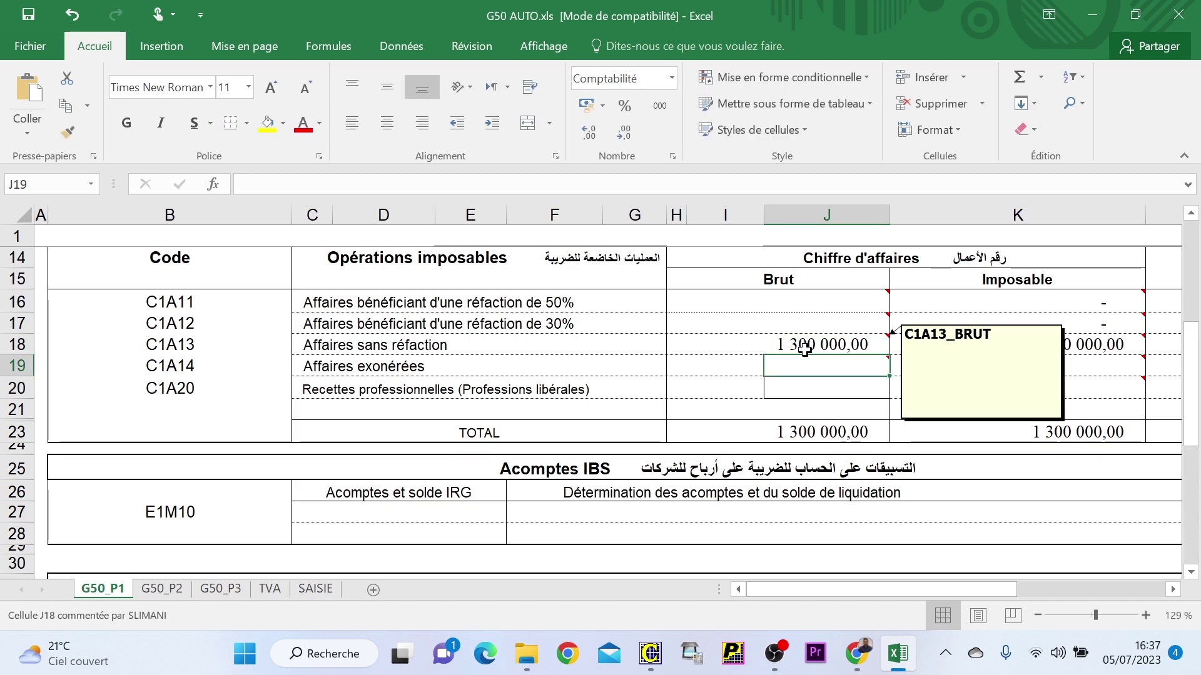
- Enter 1 300 000 as total turnover for E3B22, Revente en l'état, on sheet G50_P3
drag(933, 590, 982, 599)
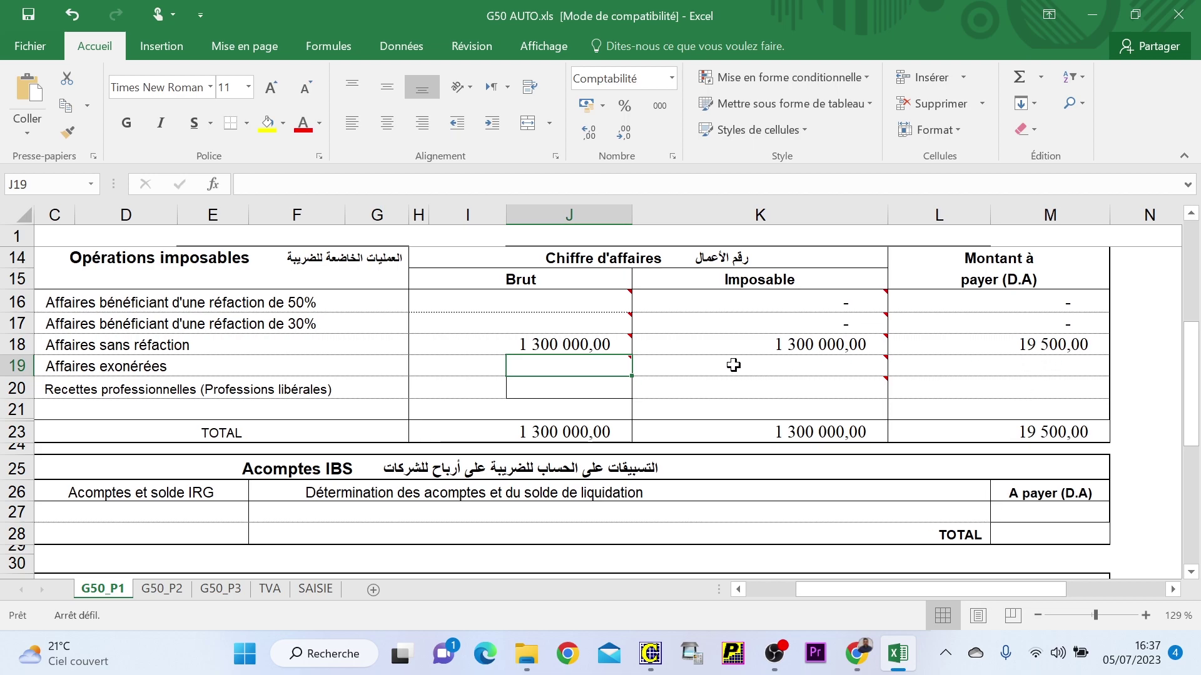
drag(837, 589, 813, 588)
scroll(500, 438, down, 3)
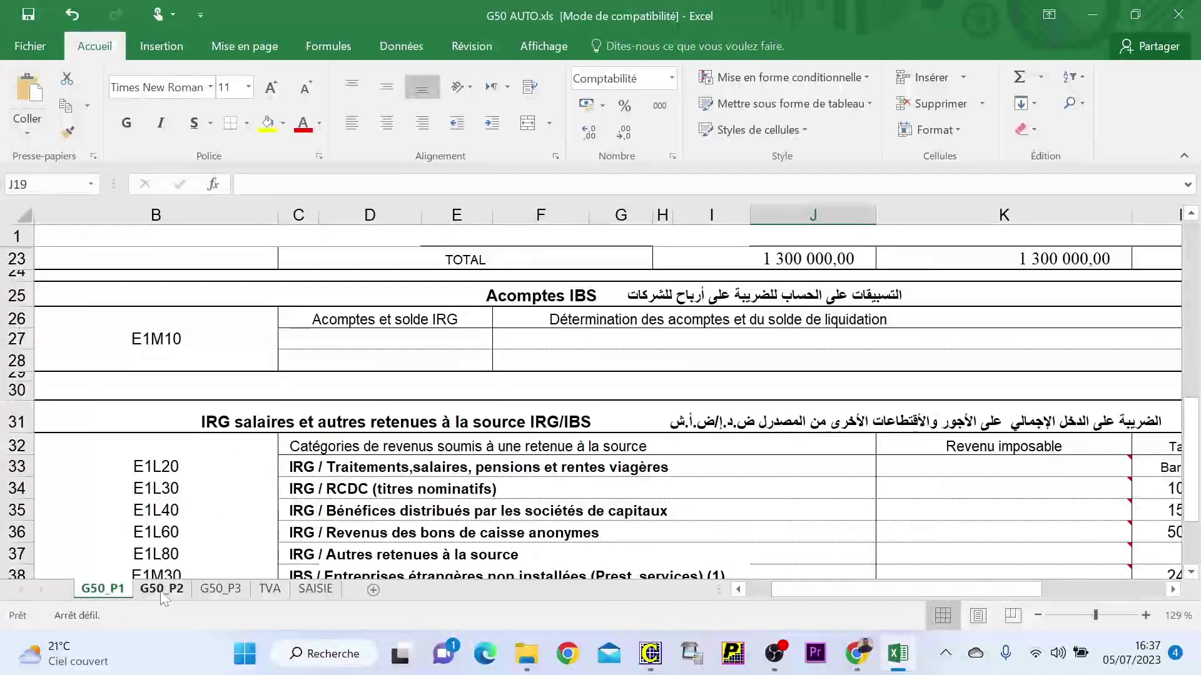
click(220, 589)
scroll(551, 459, down, 4)
scroll(553, 456, up, 1)
scroll(552, 455, up, 2)
scroll(553, 456, down, 2)
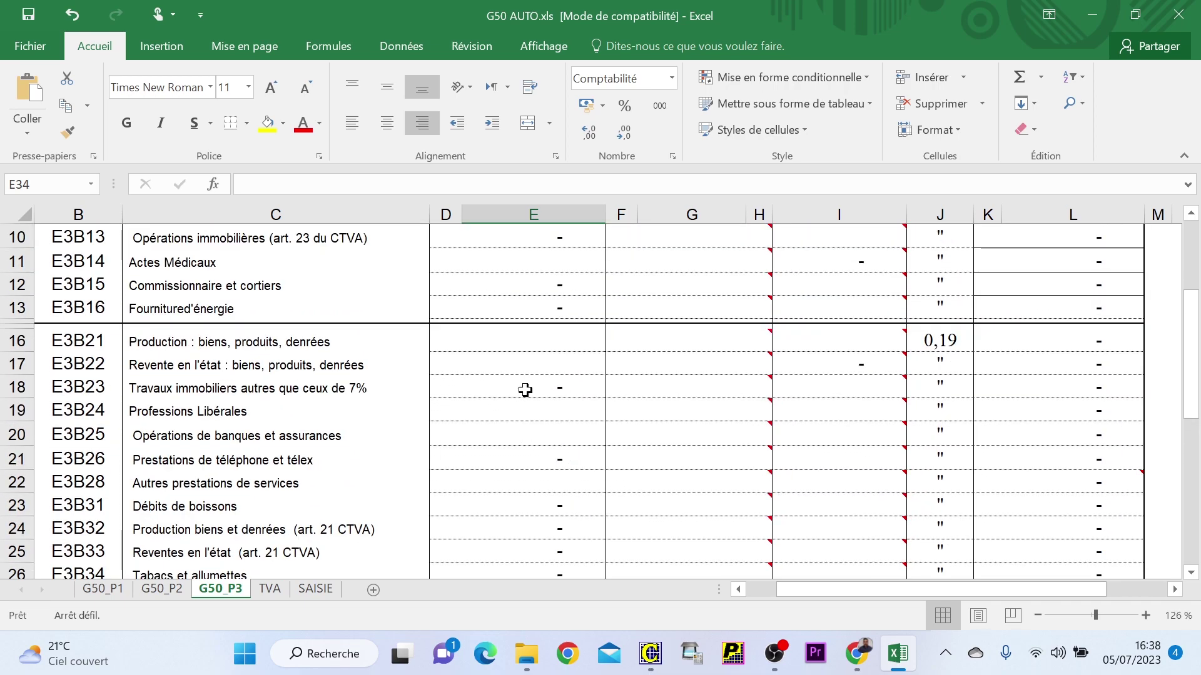
click(528, 362)
text(1 300 000)
key(Return)
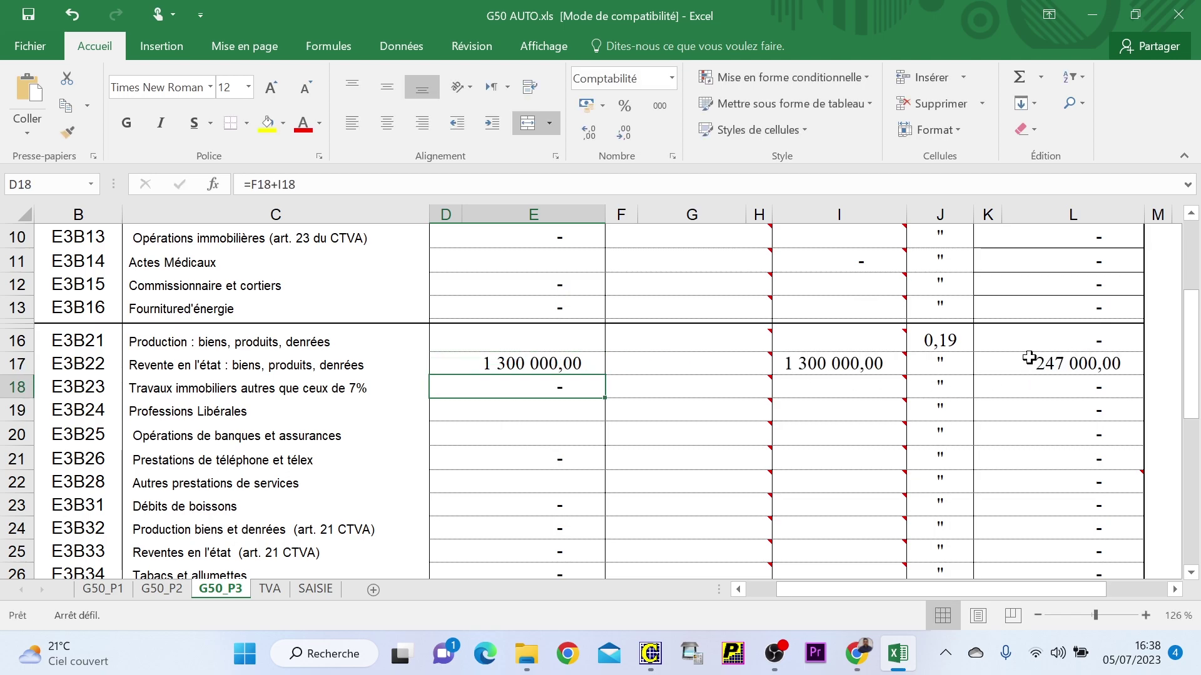
- Switch to PCCOMPTA and look up the balance of account 445600 TVA / ACHATS in the account list
click(657, 652)
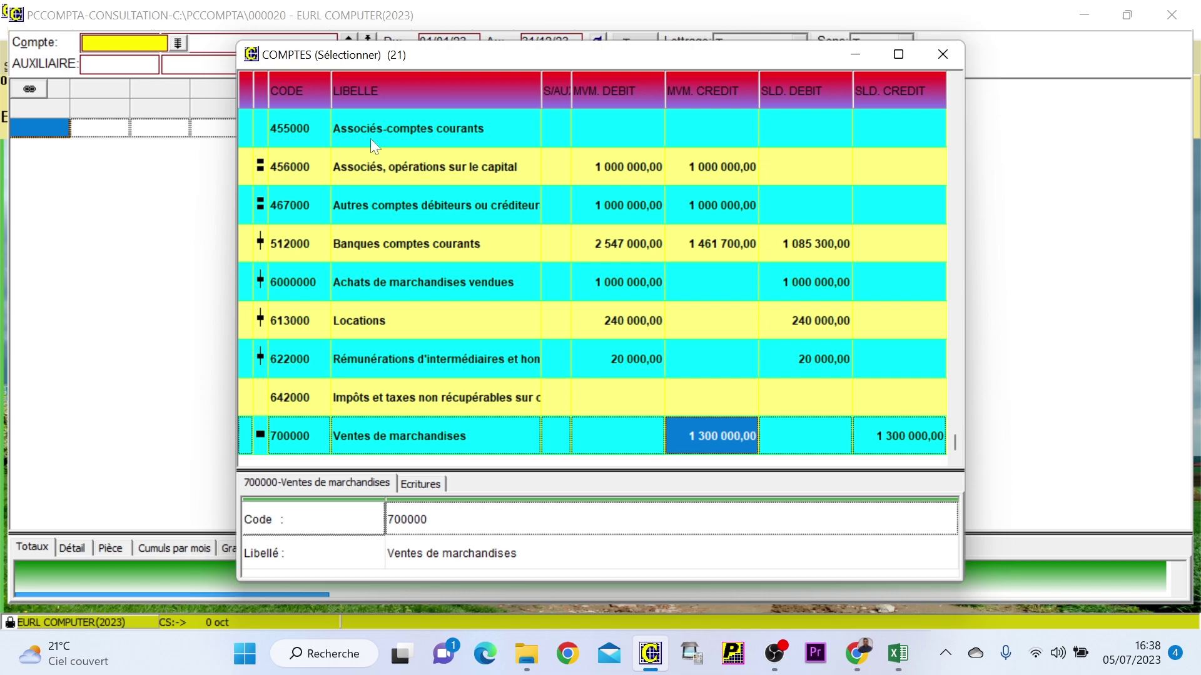
click(550, 317)
scroll(565, 317, up, 8)
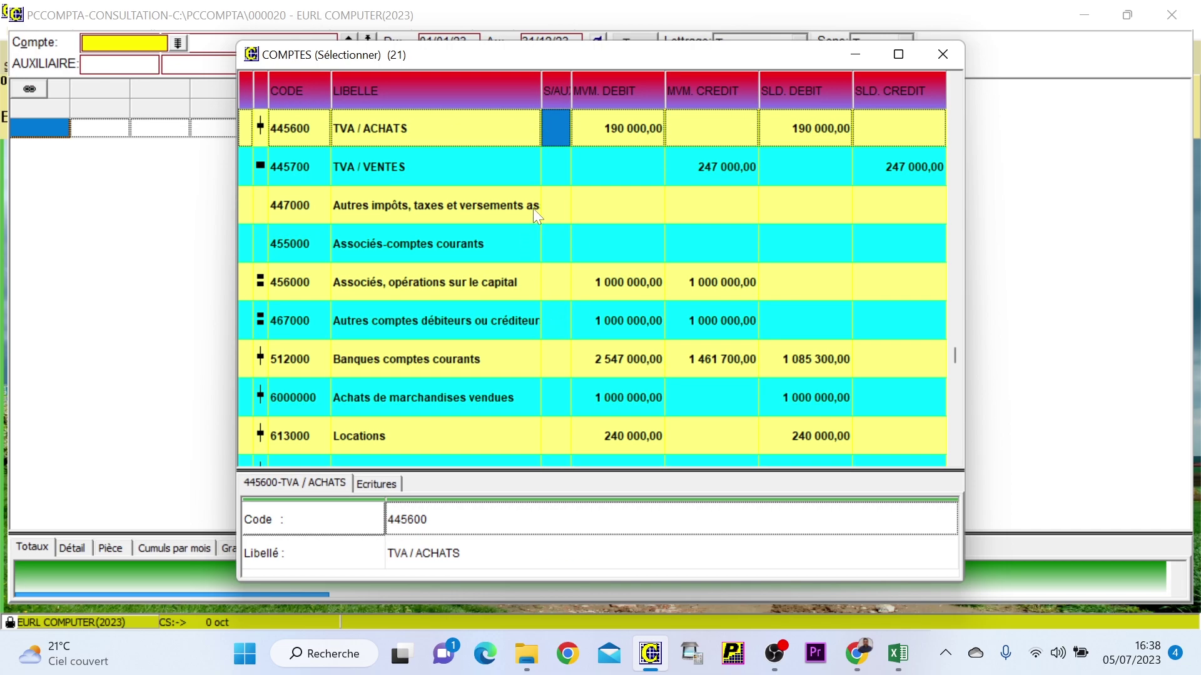
scroll(531, 209, up, 1)
click(655, 165)
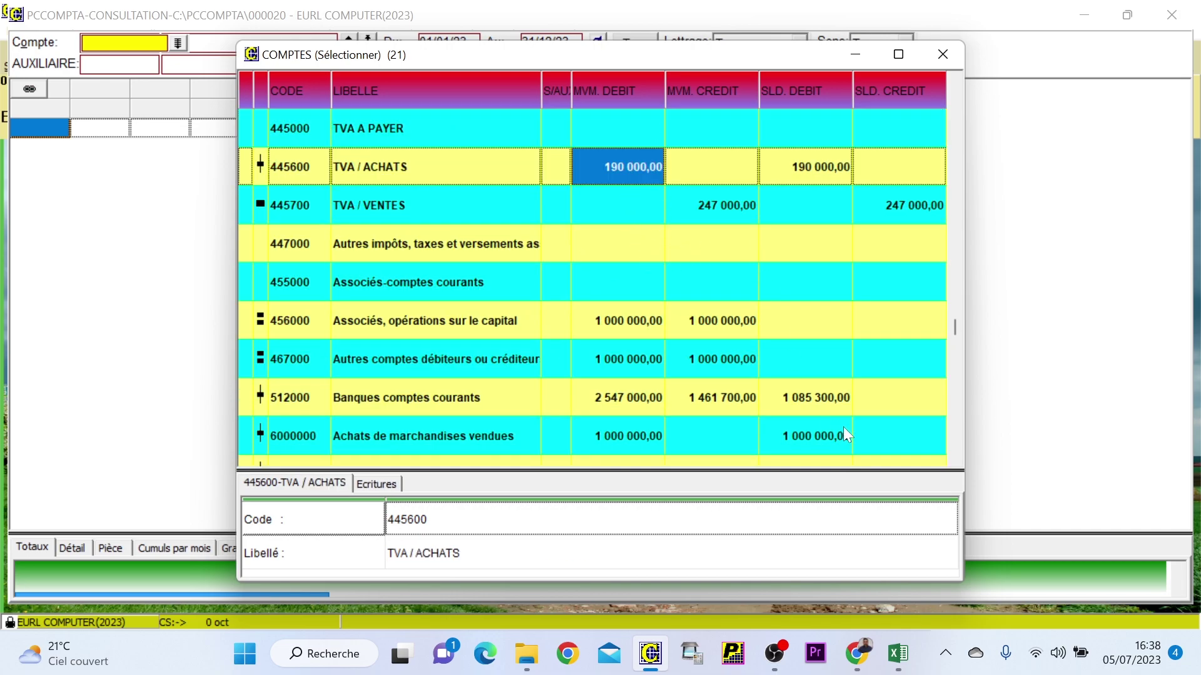
- Switch back to Excel and select the E3B92 amount cell, TVA / achats de matières et services, in the deductions table of G50_P3
click(898, 654)
scroll(406, 357, down, 7)
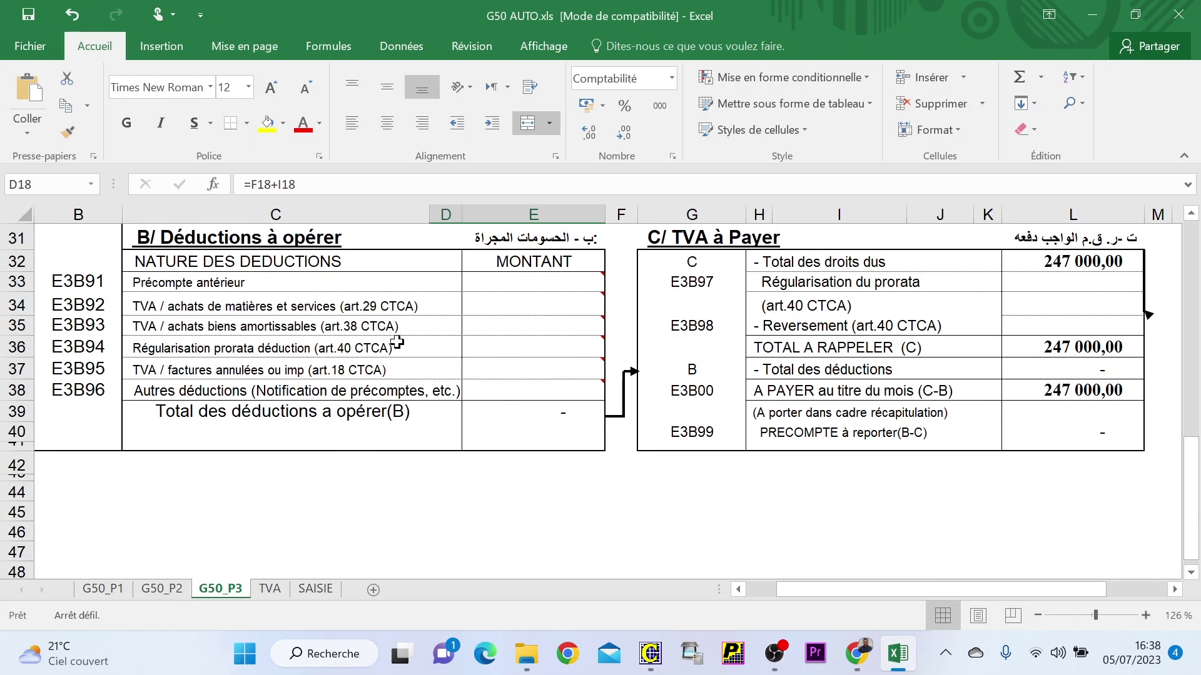
click(477, 310)
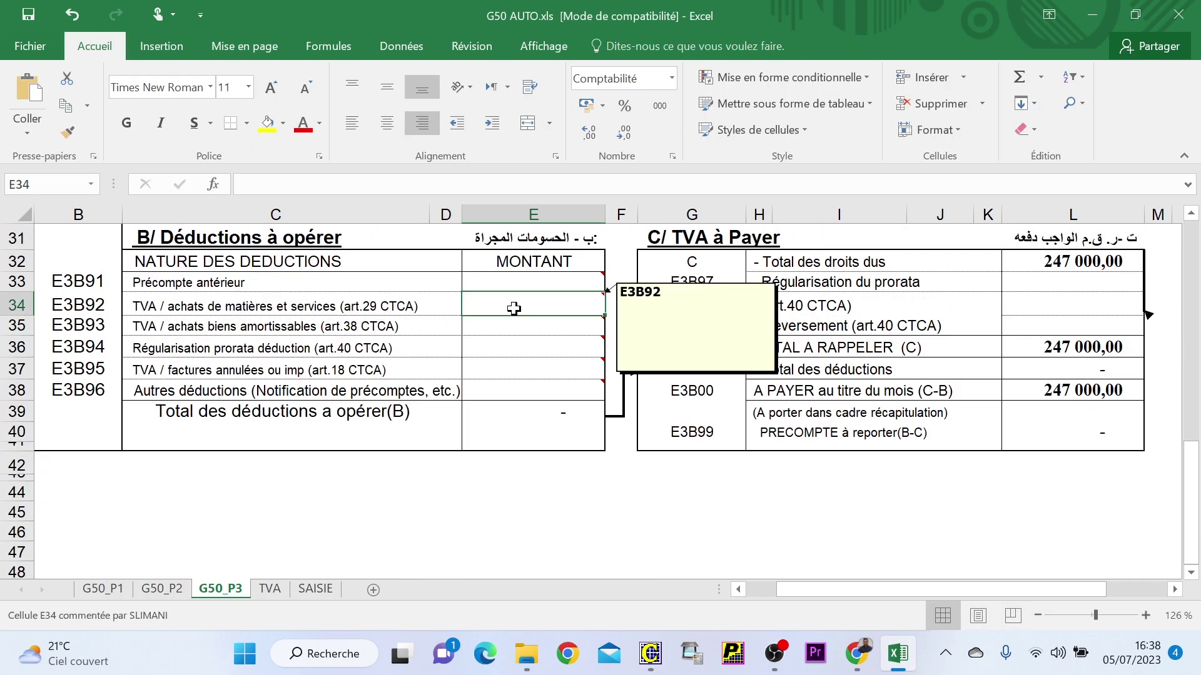
text(1300000)
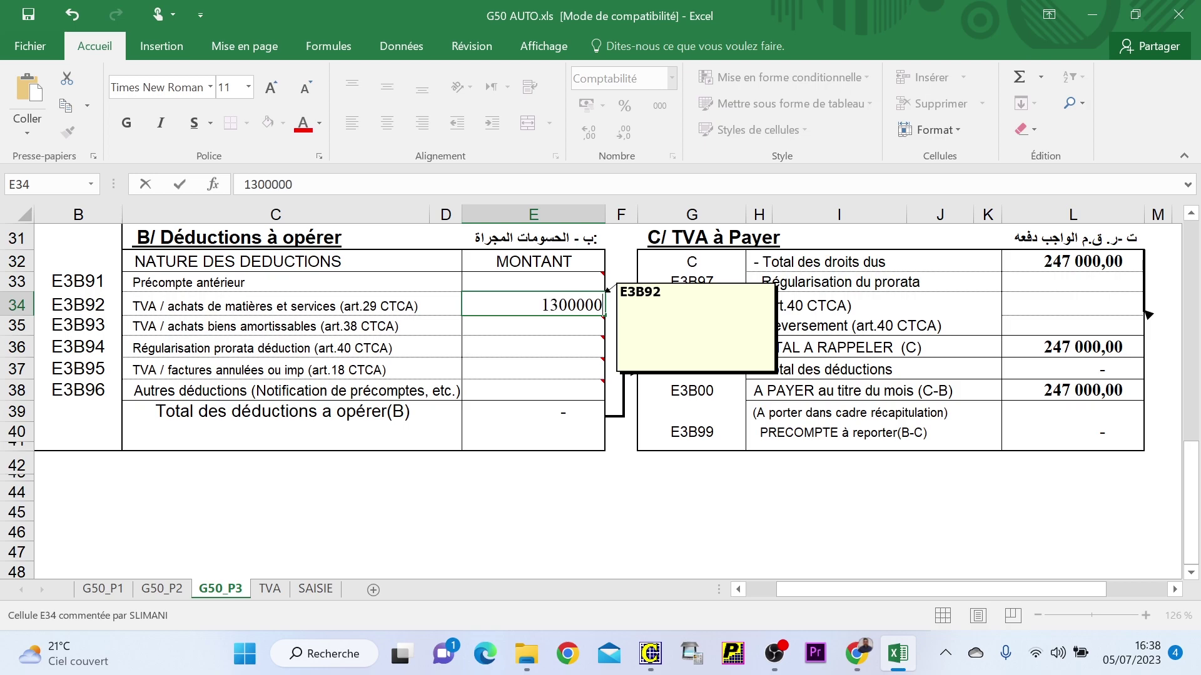
key(BackSpace)
key(BackSpace)
key(BackSpace)
key(BackSpace)
key(BackSpace)
key(BackSpace)
key(BackSpace)
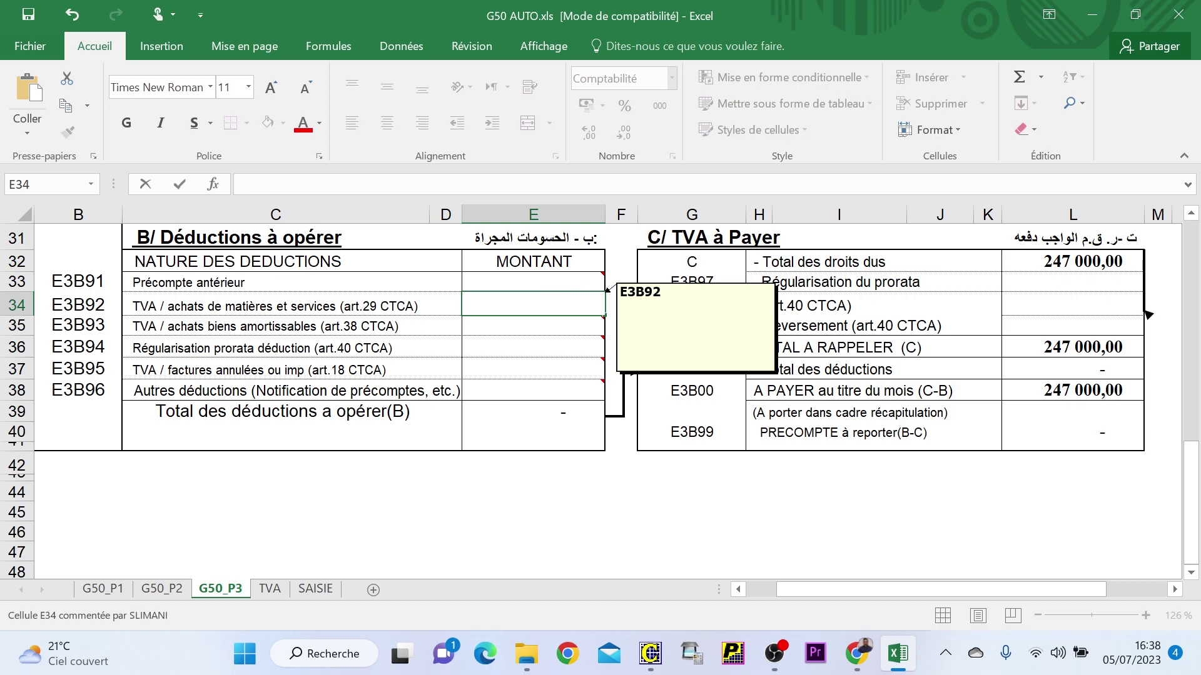
- Enter 190 000 as the E3B92 deduction amount and check it against account 445600 in PCCOMPTA
text(190 000)
key(Return)
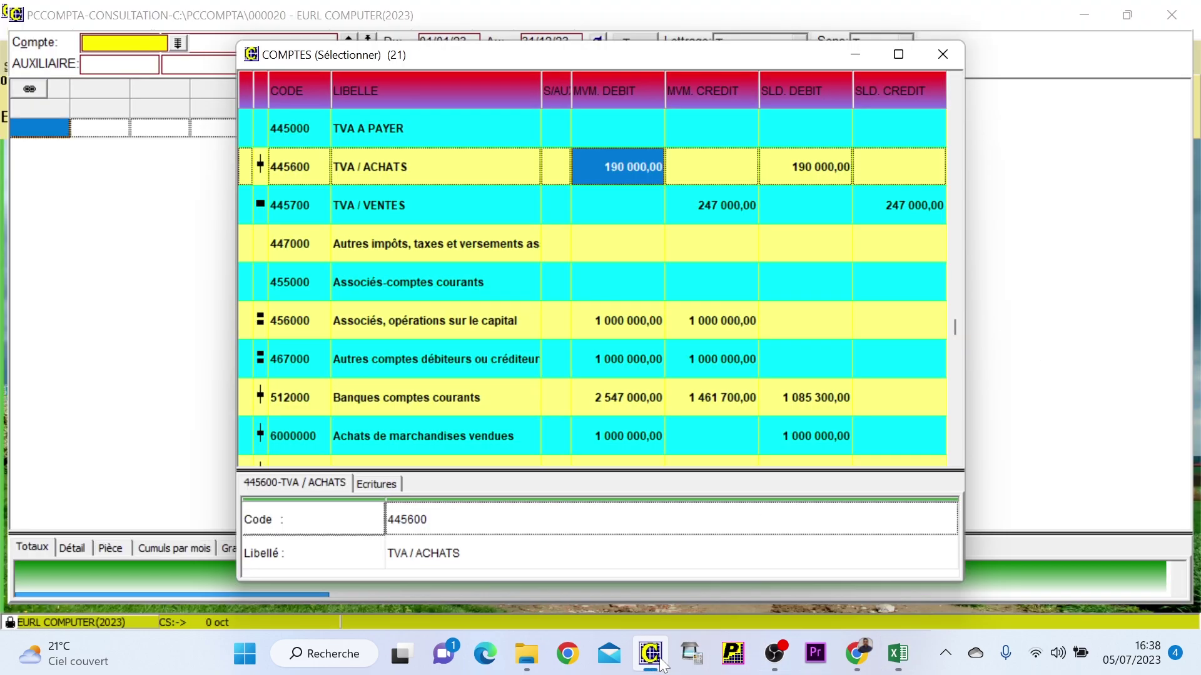
click(650, 654)
click(897, 653)
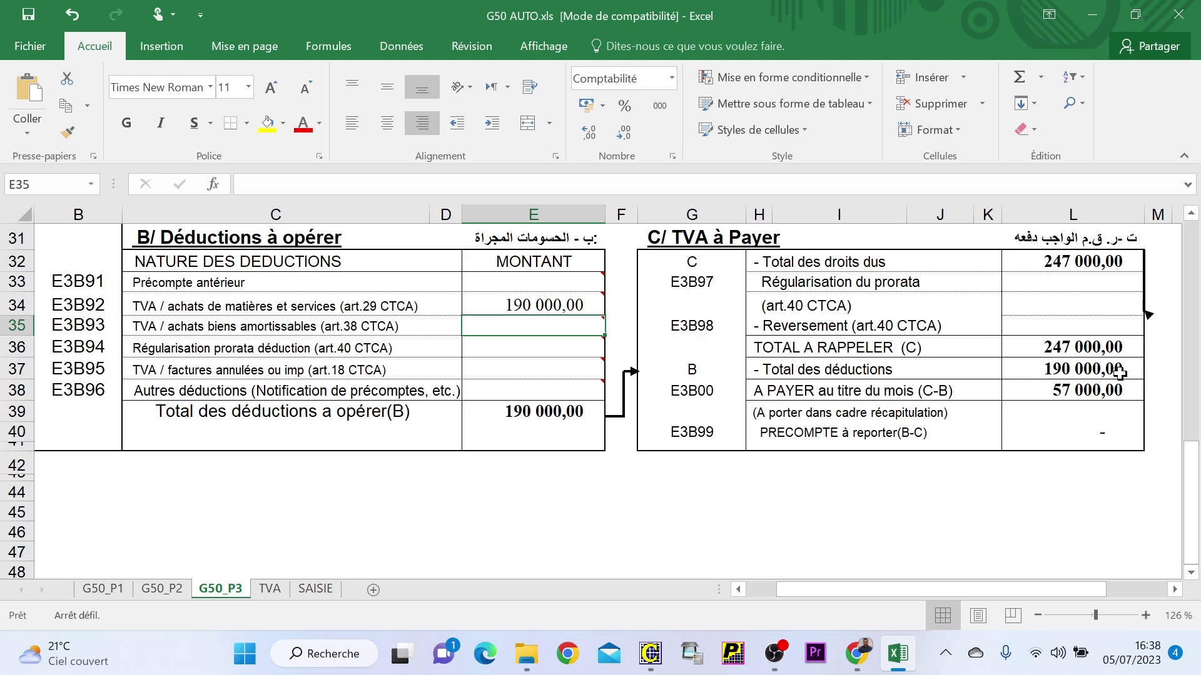
- Examine the turnover totals and TVA à Payer section on G50_P3, selecting the E3B00 amount payable for the month
scroll(1120, 431, up, 3)
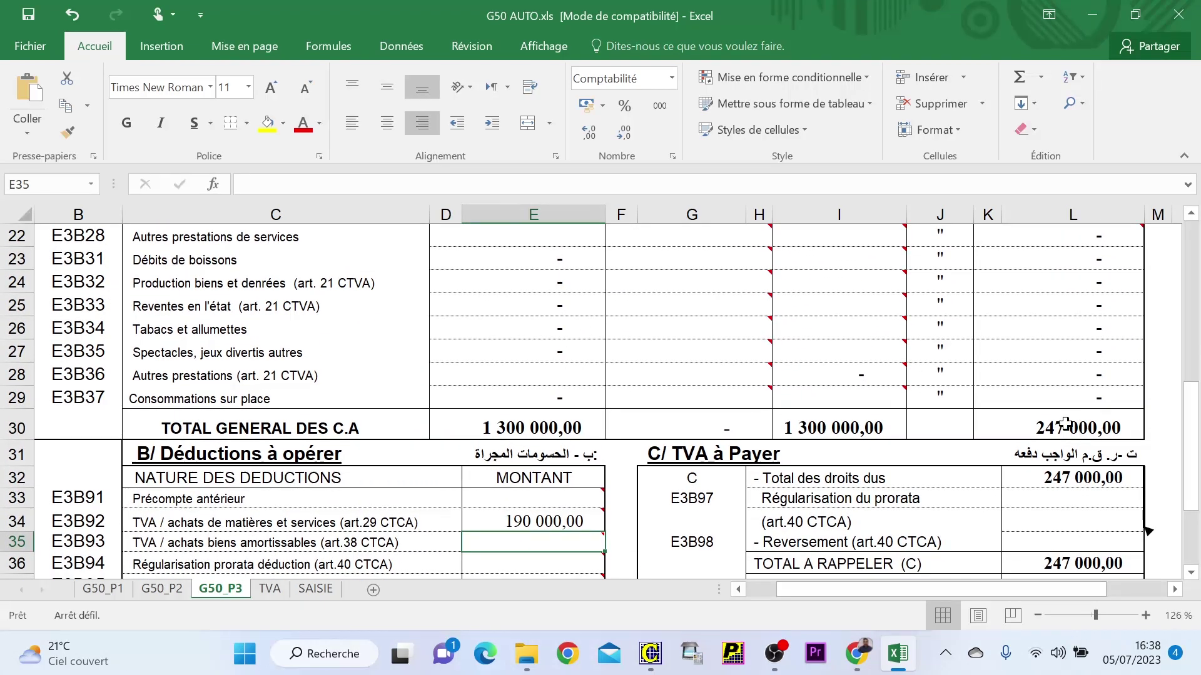
scroll(876, 388, down, 2)
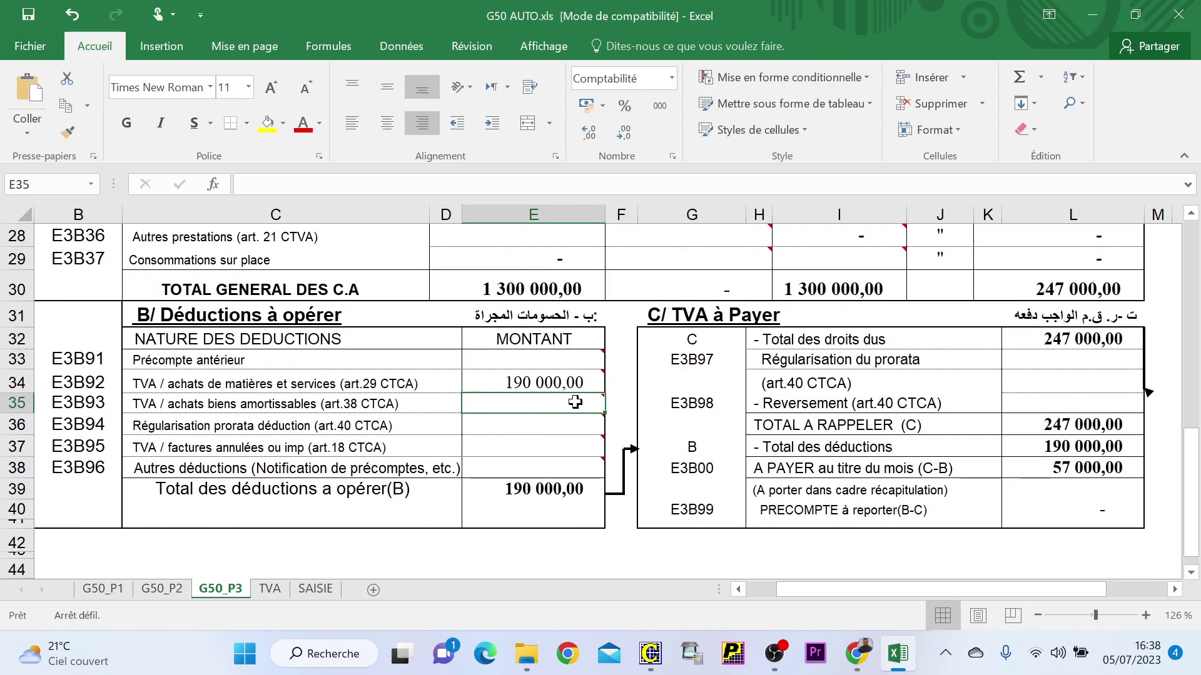
click(1084, 468)
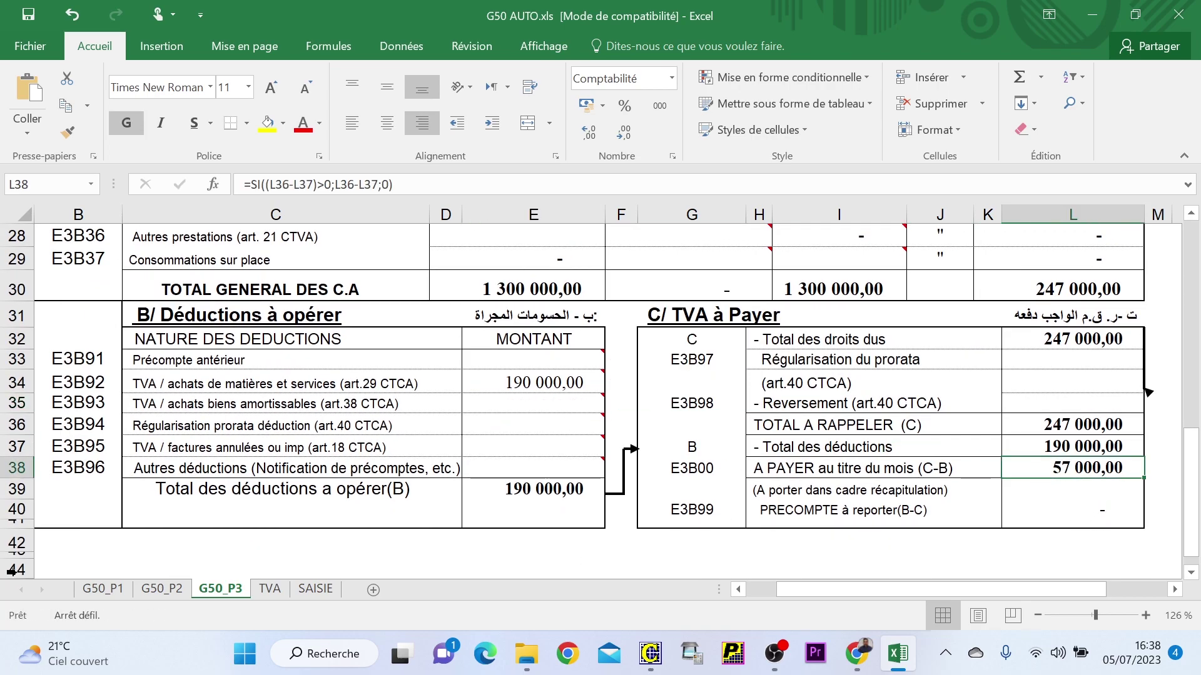
- Examine the TVA line and the total amount payable in the recapitulation table of sheet G50_P2
click(148, 594)
scroll(348, 460, down, 3)
scroll(375, 477, up, 1)
scroll(373, 450, down, 2)
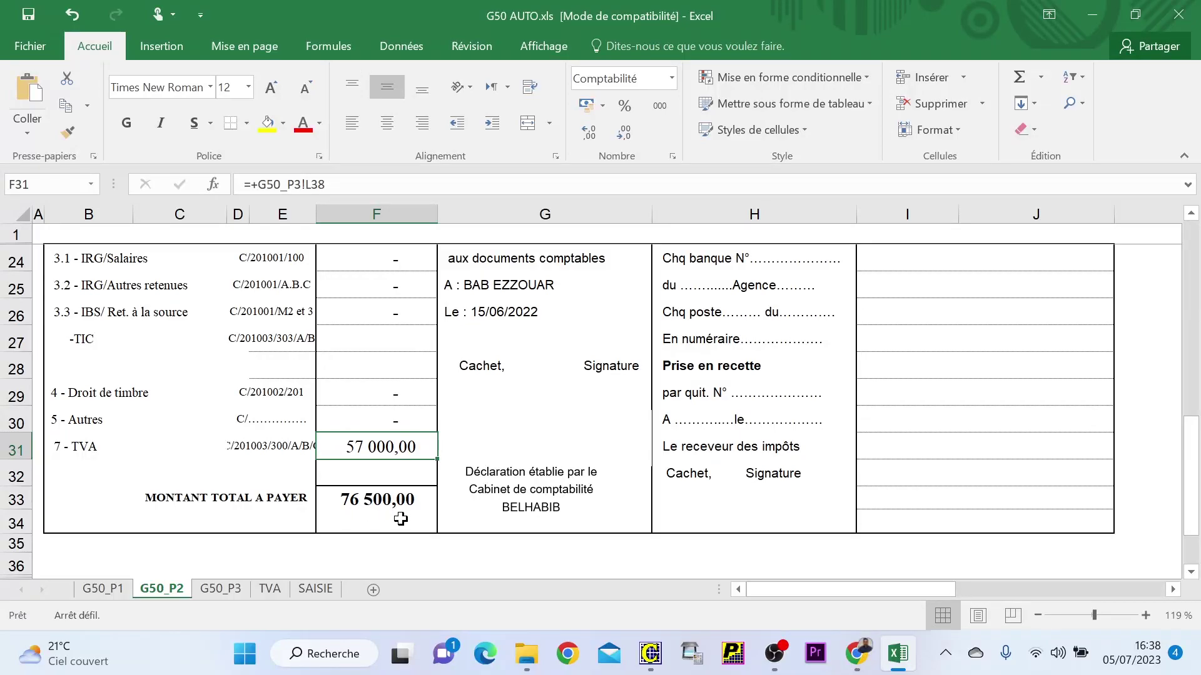
scroll(376, 531, up, 2)
- Check the E3B92 deduction amount on G50_P3 and look over the supplier invoice table on the TVA sheet
click(220, 589)
click(537, 377)
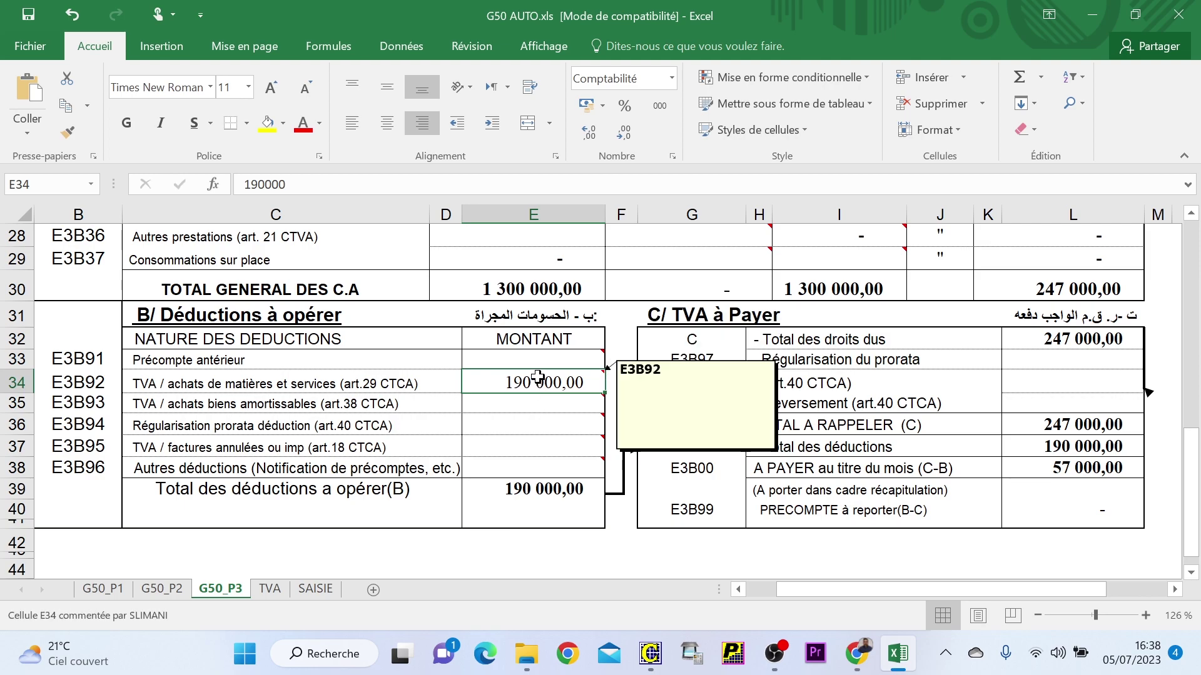
click(269, 589)
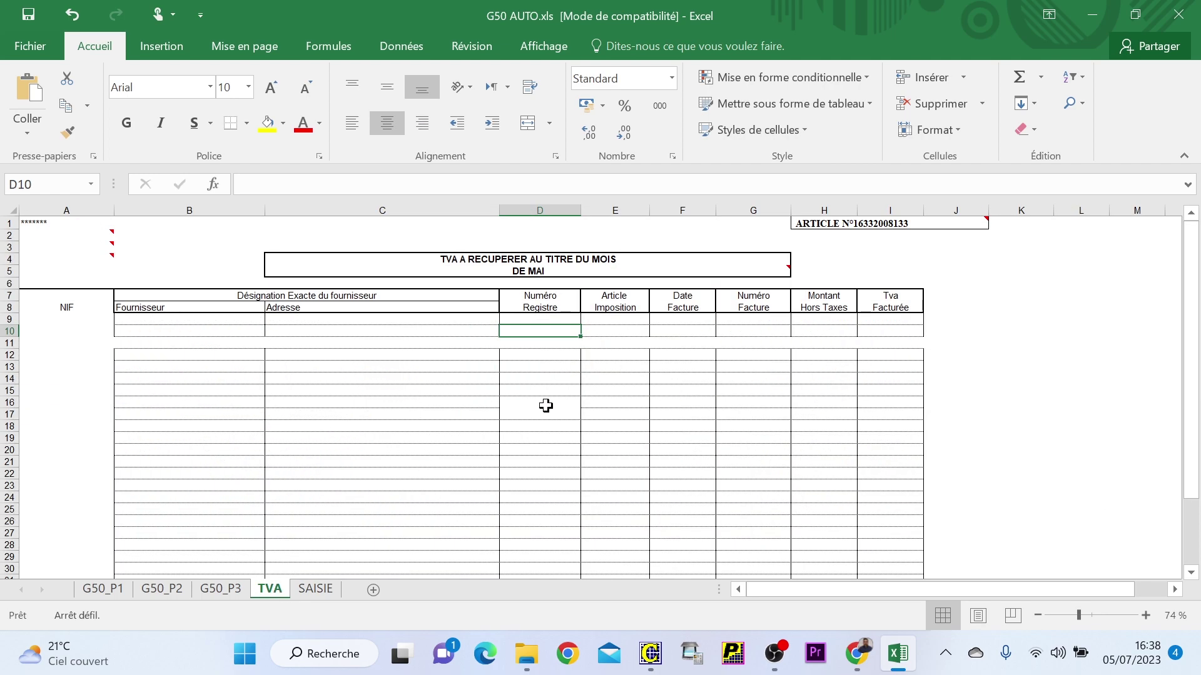
scroll(182, 415, down, 1)
scroll(194, 396, up, 1)
- Return to G50_P2 and review the recapitulation from the TAP line down to the total payable
click(162, 589)
scroll(513, 402, up, 1)
scroll(512, 402, down, 1)
scroll(512, 402, up, 1)
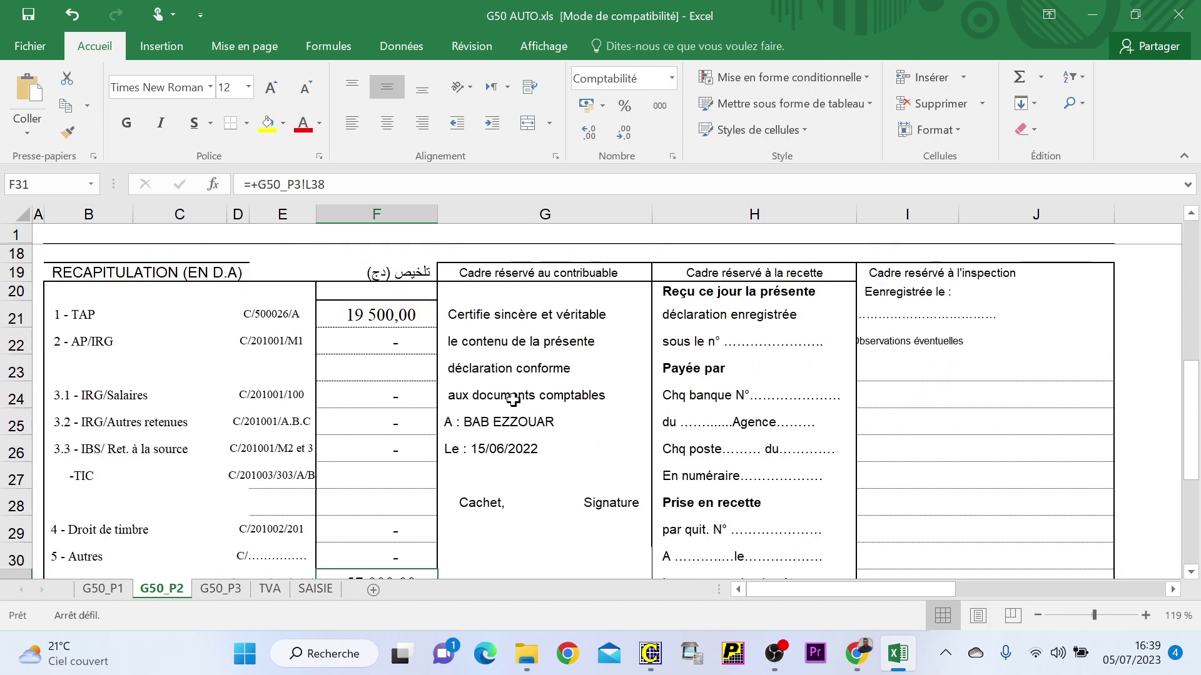
scroll(516, 403, down, 3)
- Switch to PCCOMPTA and close the account list and the account consultation window
click(650, 653)
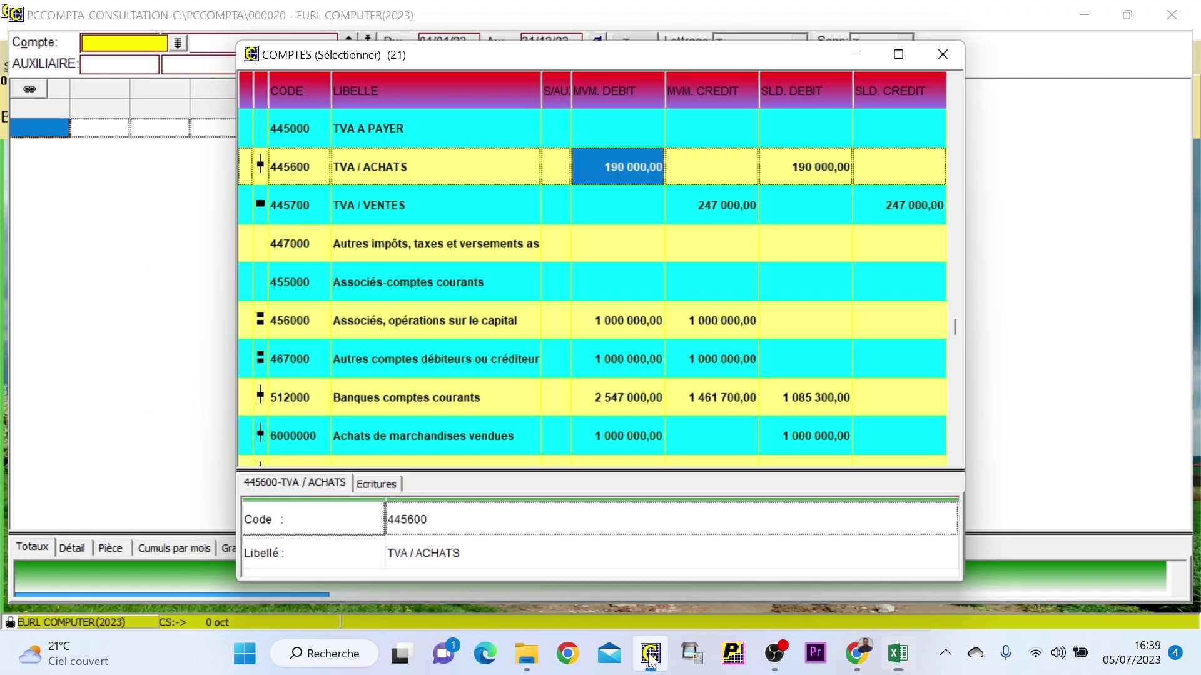
click(941, 55)
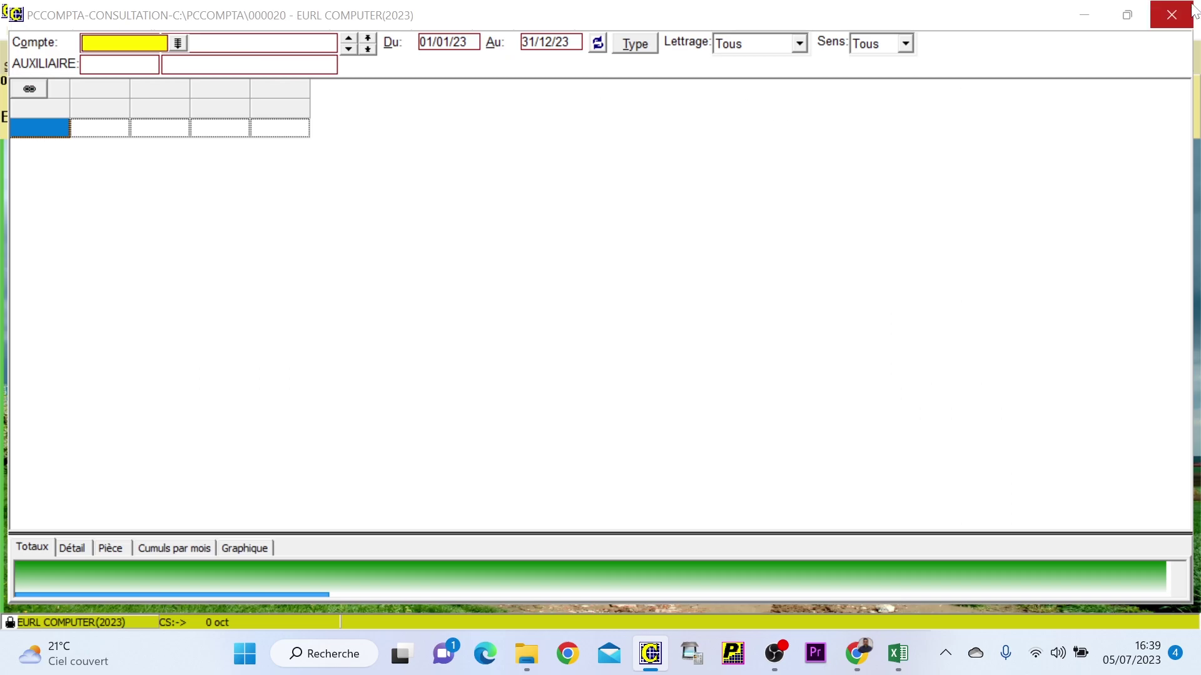
click(1172, 14)
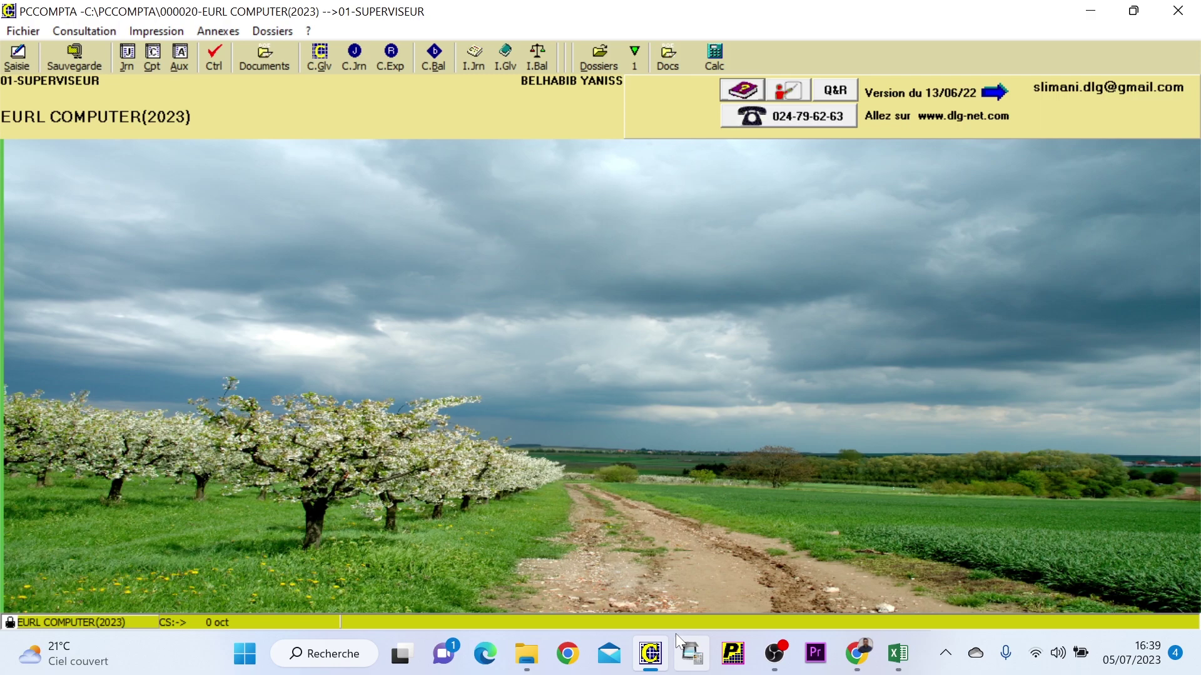
mouse_move(667, 650)
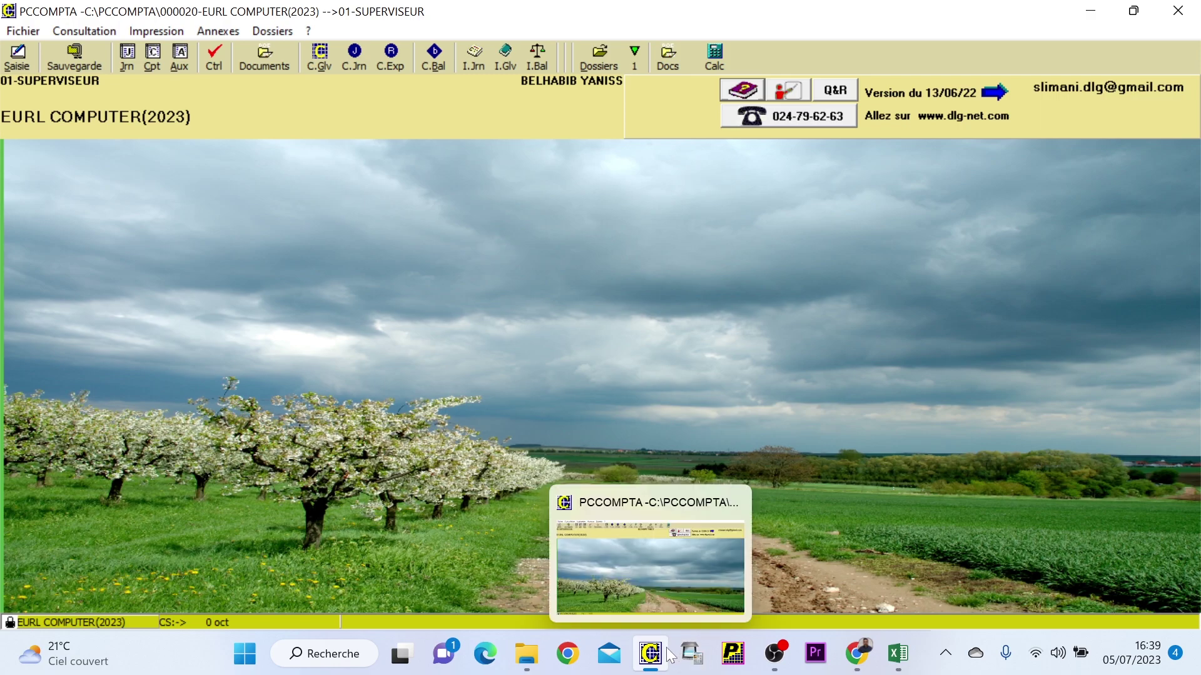
- Open journal entry on the OD journal (JOURNAL OPERATIONS DIVERSES) and set the folio to 11
click(25, 56)
double_click(110, 61)
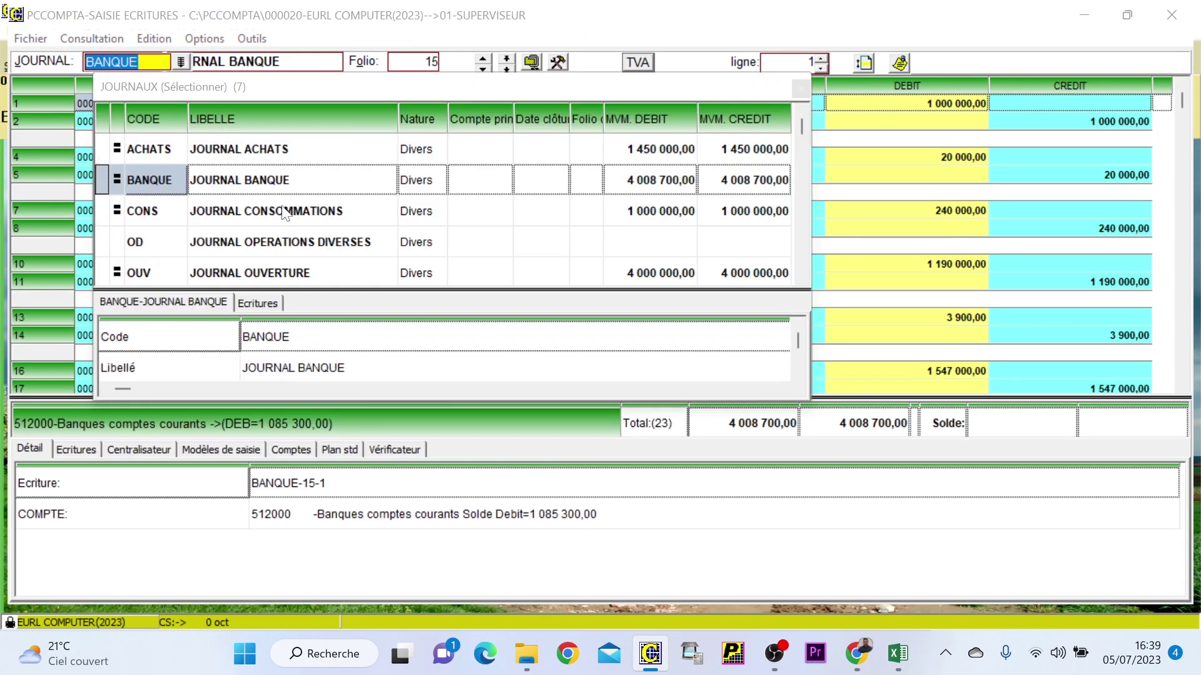
double_click(292, 240)
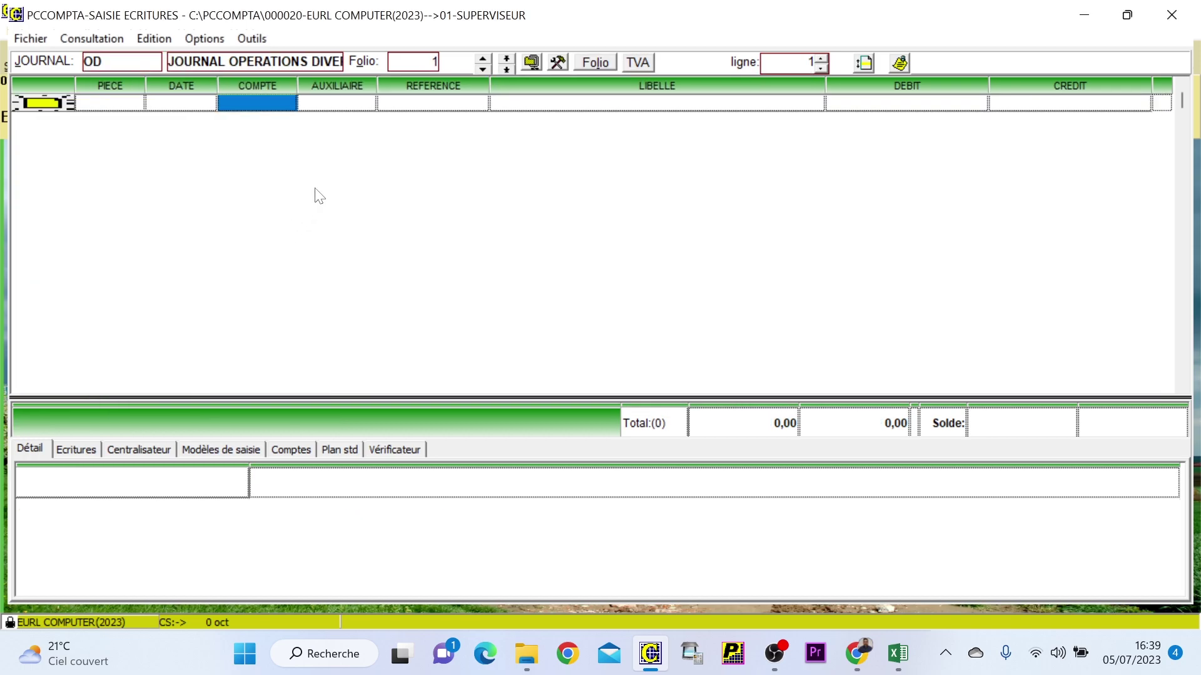
click(438, 63)
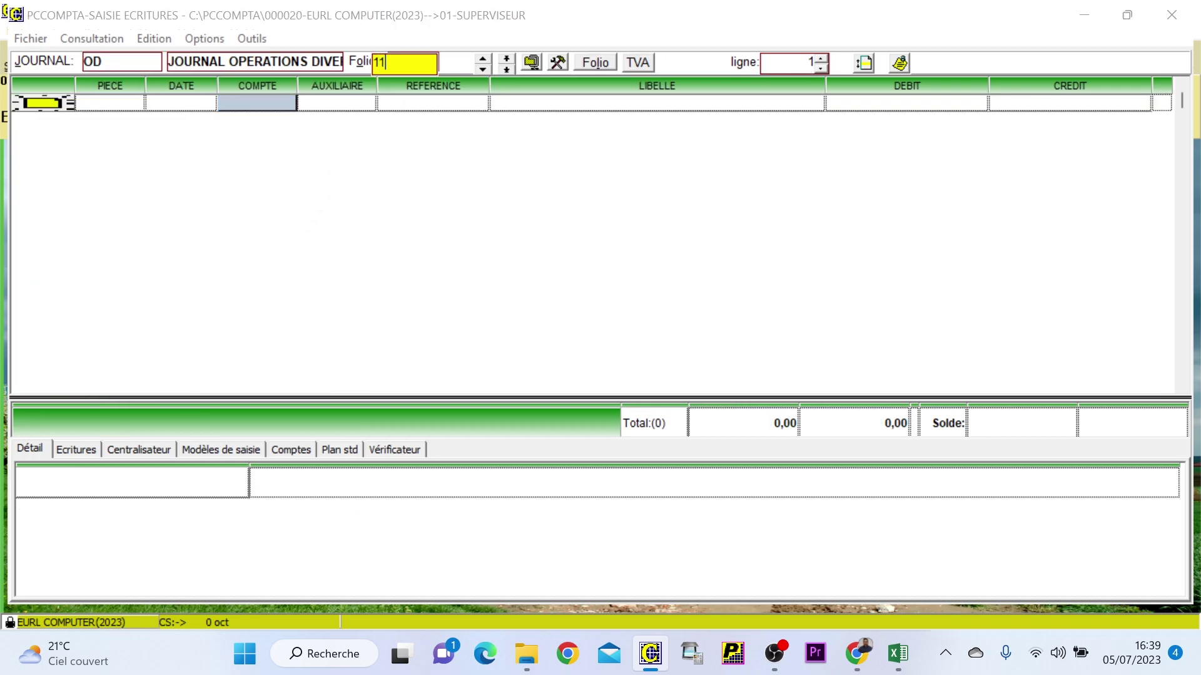
text(11)
key(Return)
- Start entry 00001 dated 30/11/23 on account 642000, Impôts et taxes non récupérables sur chiffre d'affaires
click(138, 105)
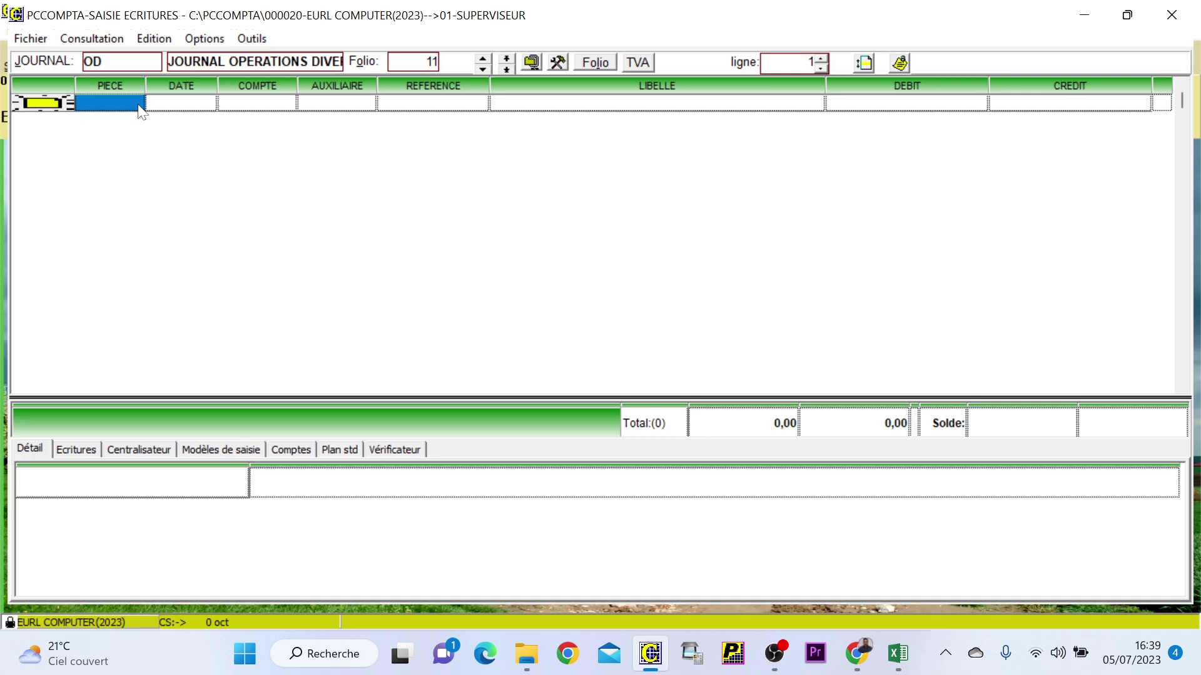
key(Return)
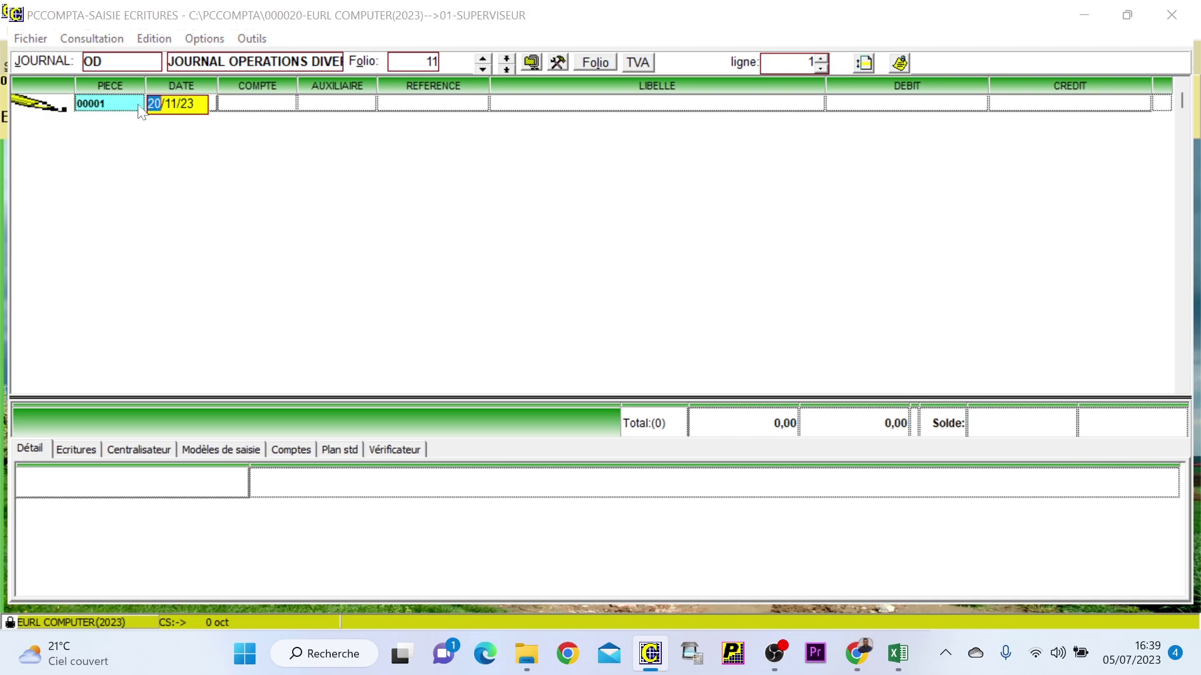
text(30)
key(Return)
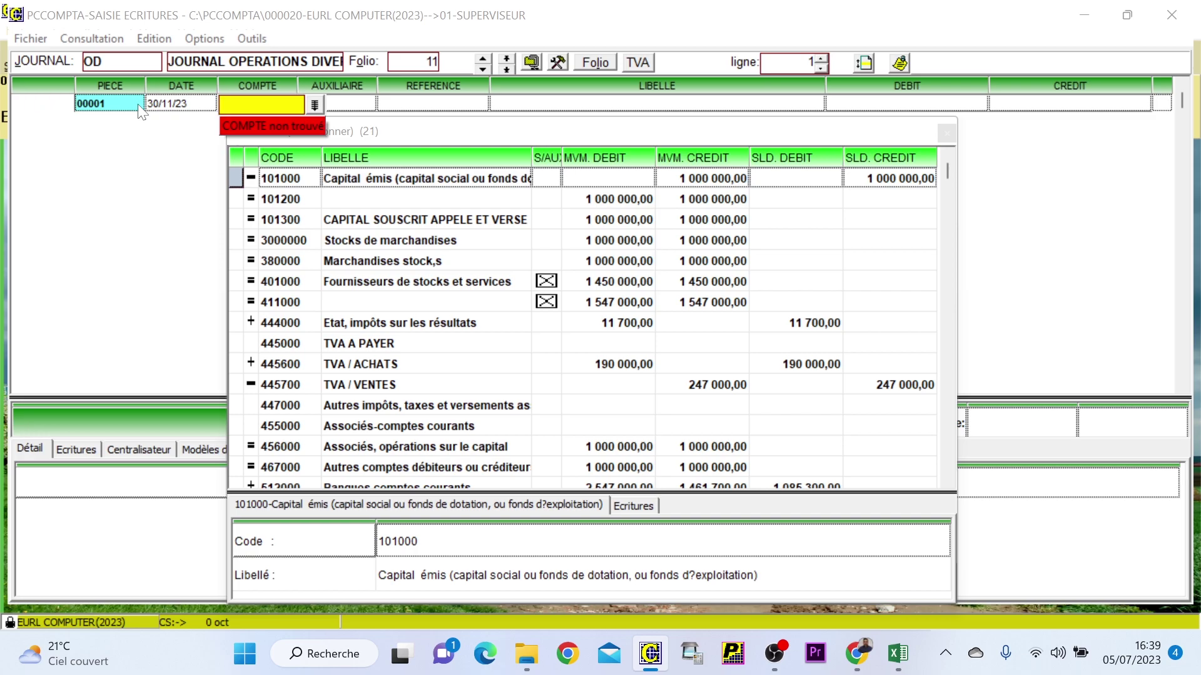
text(642000)
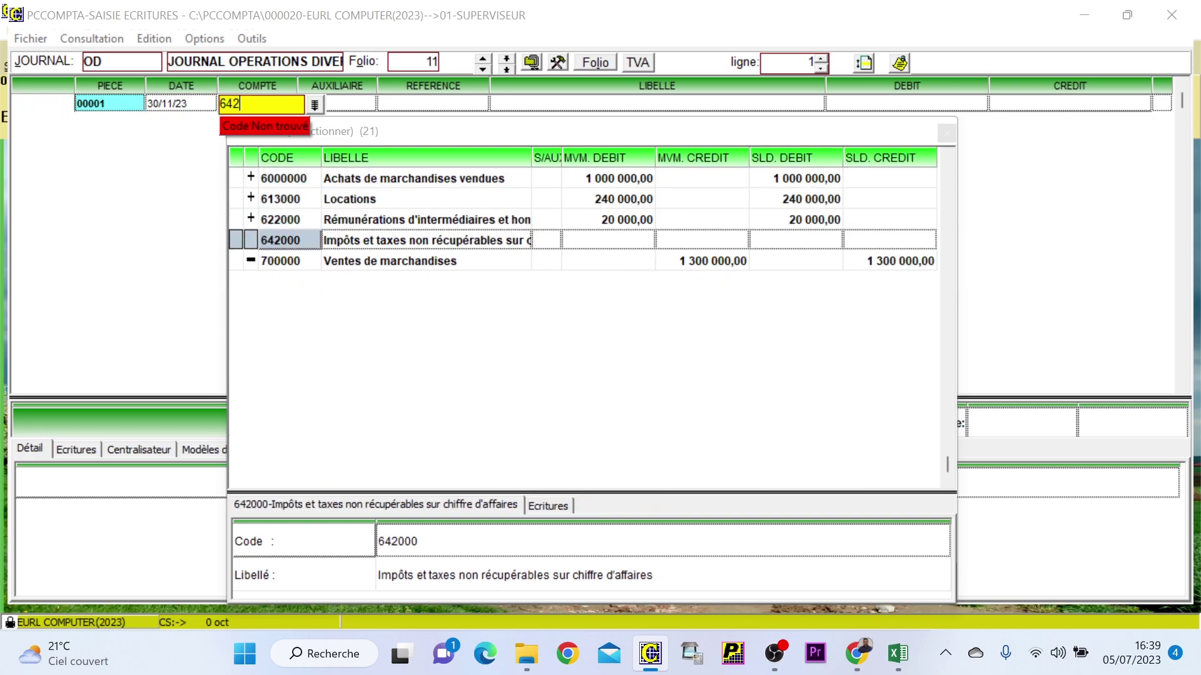
key(Return)
key(Return)
key(Return)
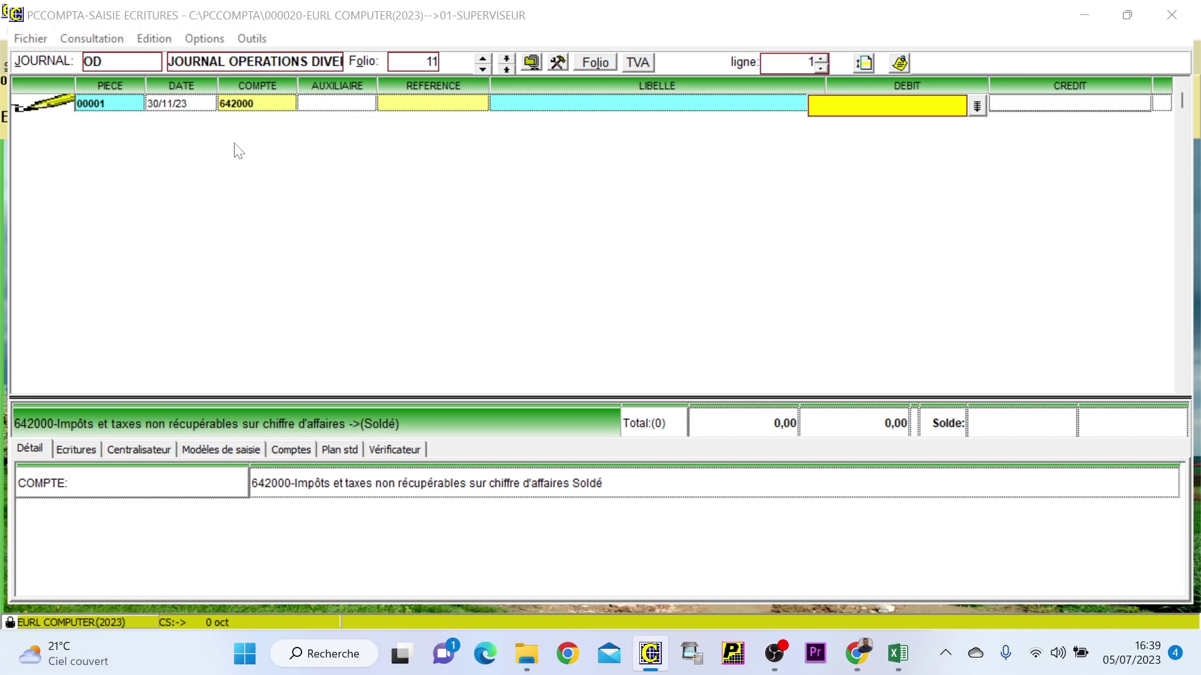
- Label the 642000 line CONSTATATION TAP NOVEMBRE and debit it 19 500
click(576, 104)
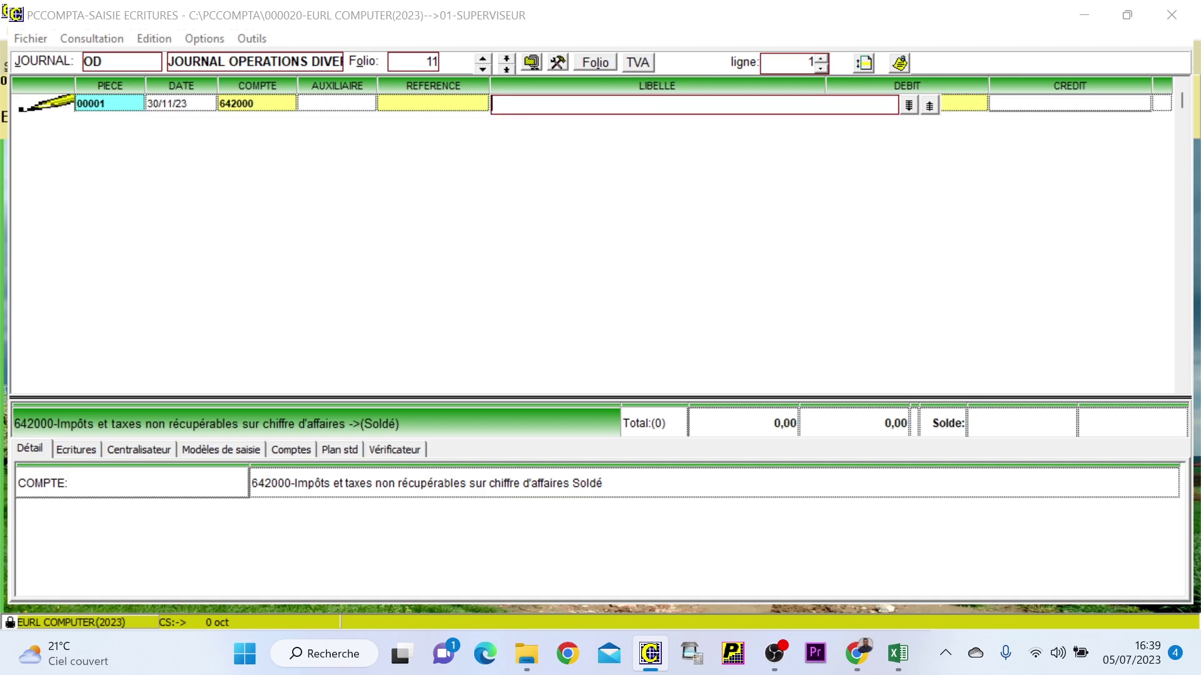
text(C)
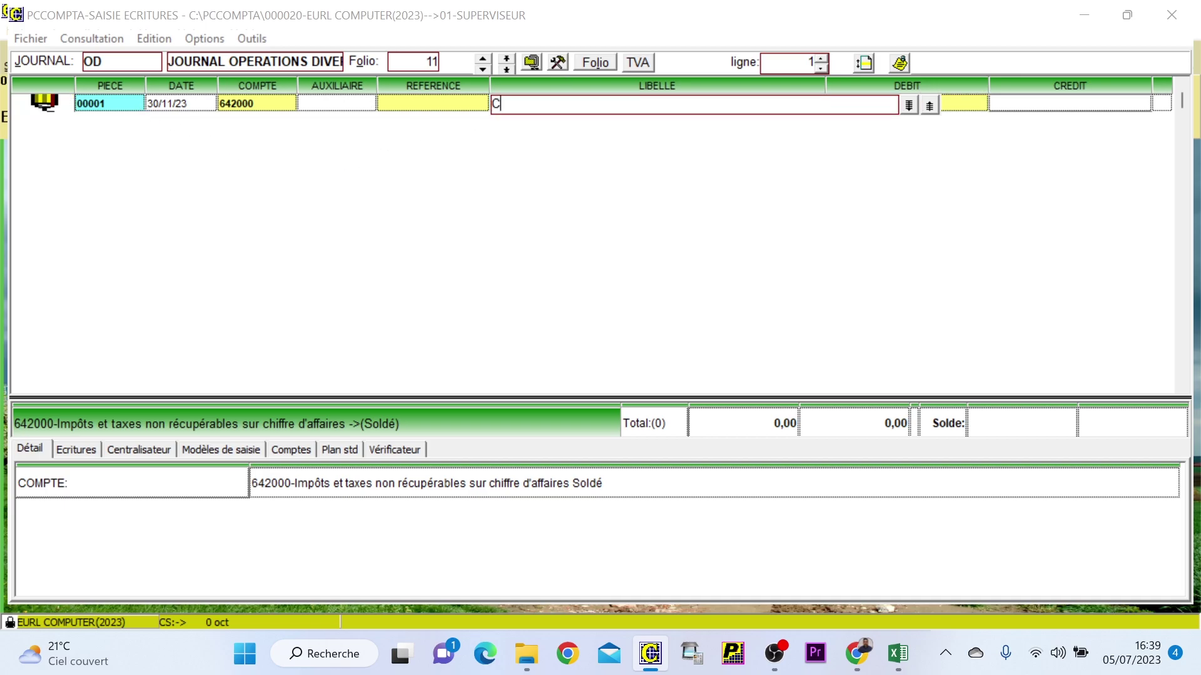
text(ONSTATATION )
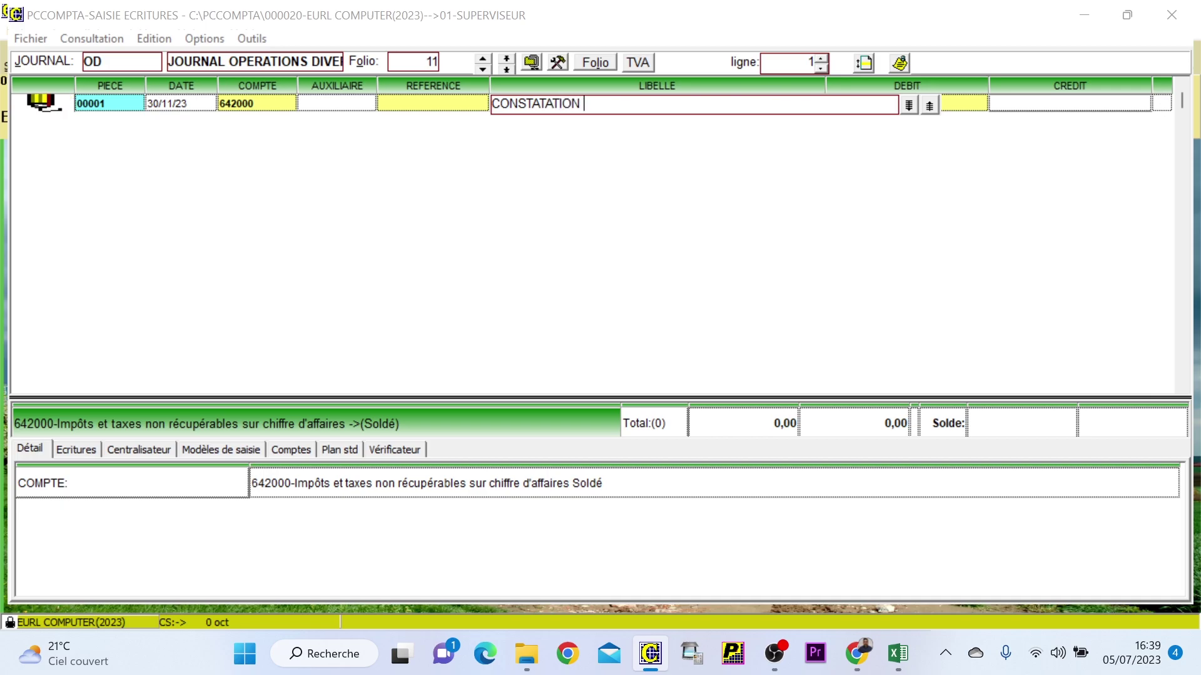
text(TAP NOVEMBRE)
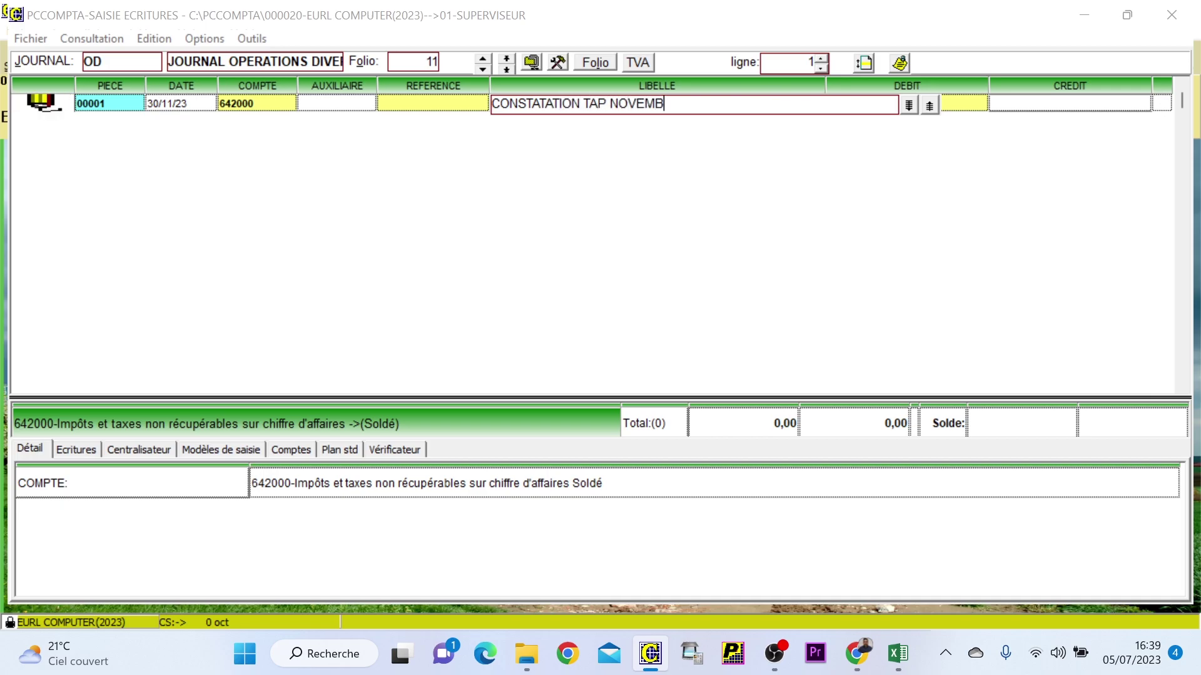
key(Return)
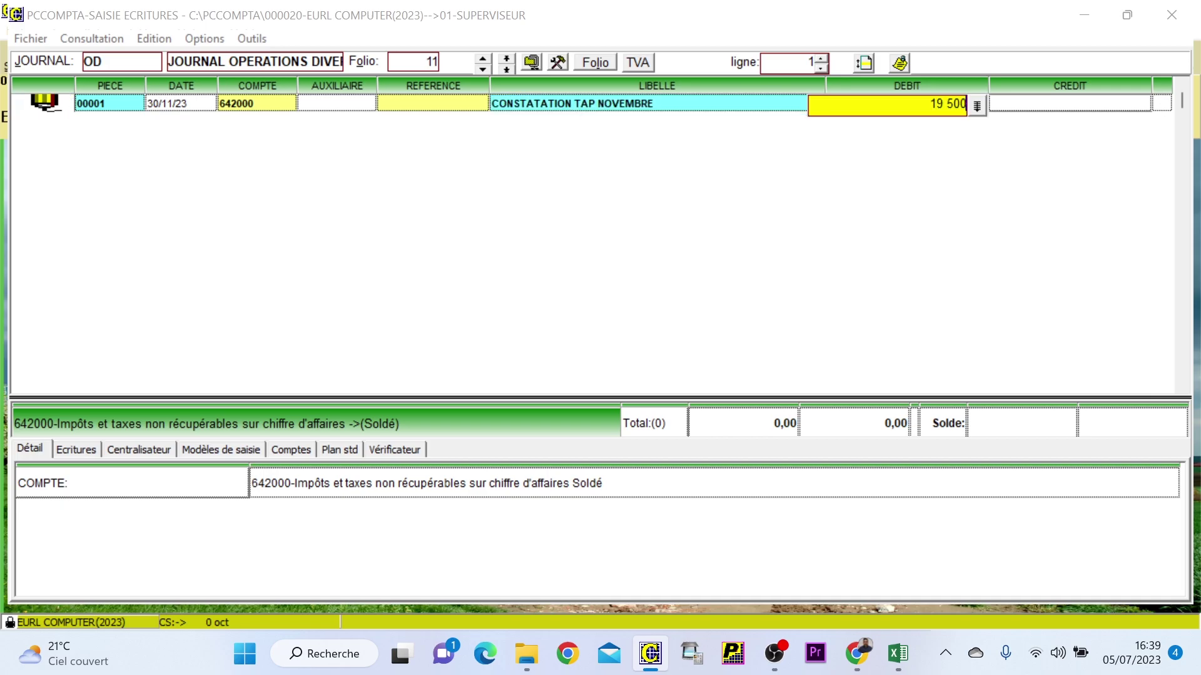
key(Return)
- Balance entry 00001 with a 19 500 credit line on account 447000, keeping the same label
text(4)
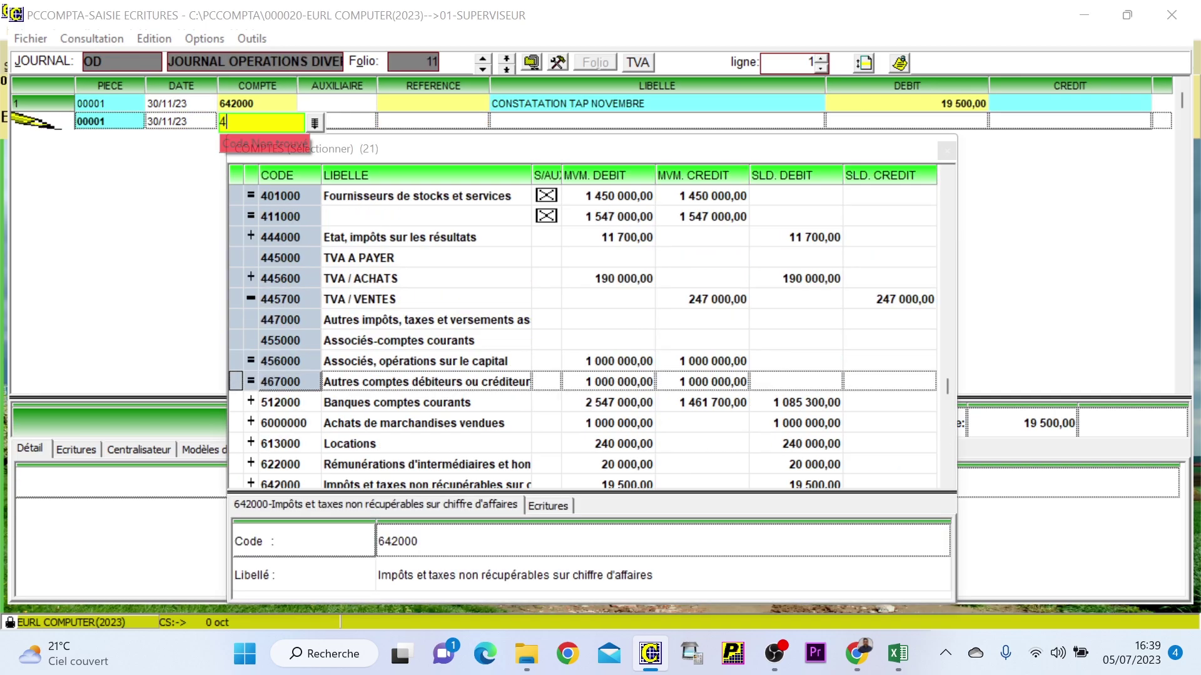
text(47000)
key(Return)
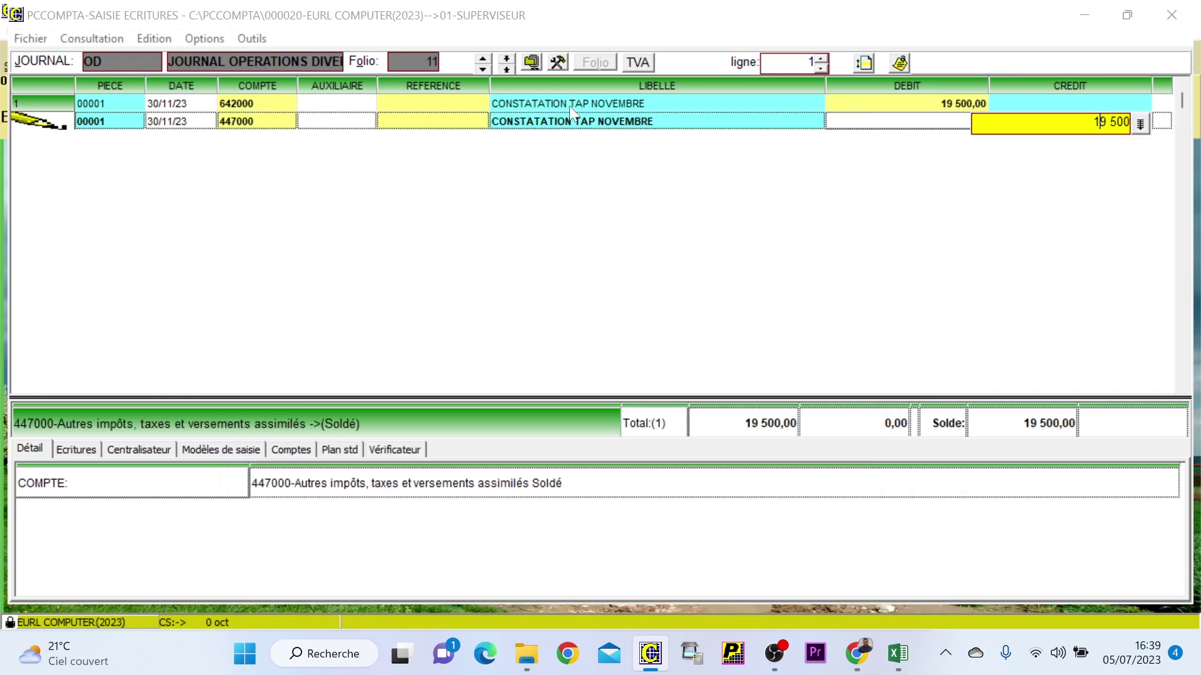
key(Return)
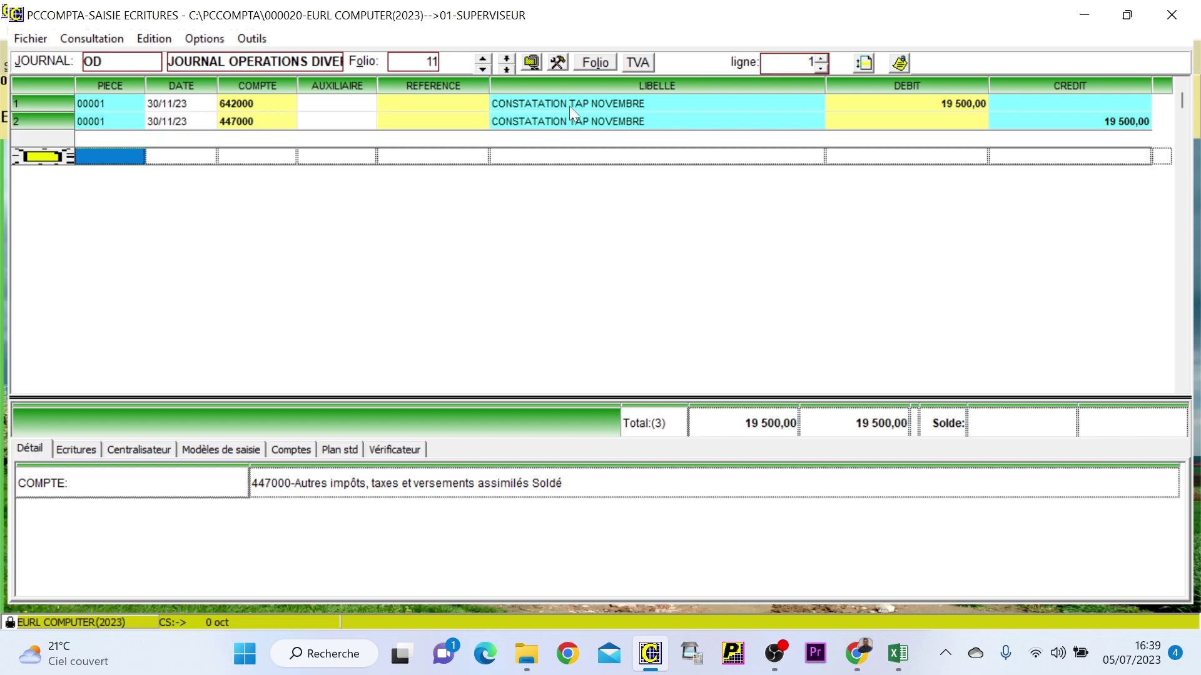
- Start entry 00002 dated 30/11/23 on account 445700 TVA / VENTES
key(Return)
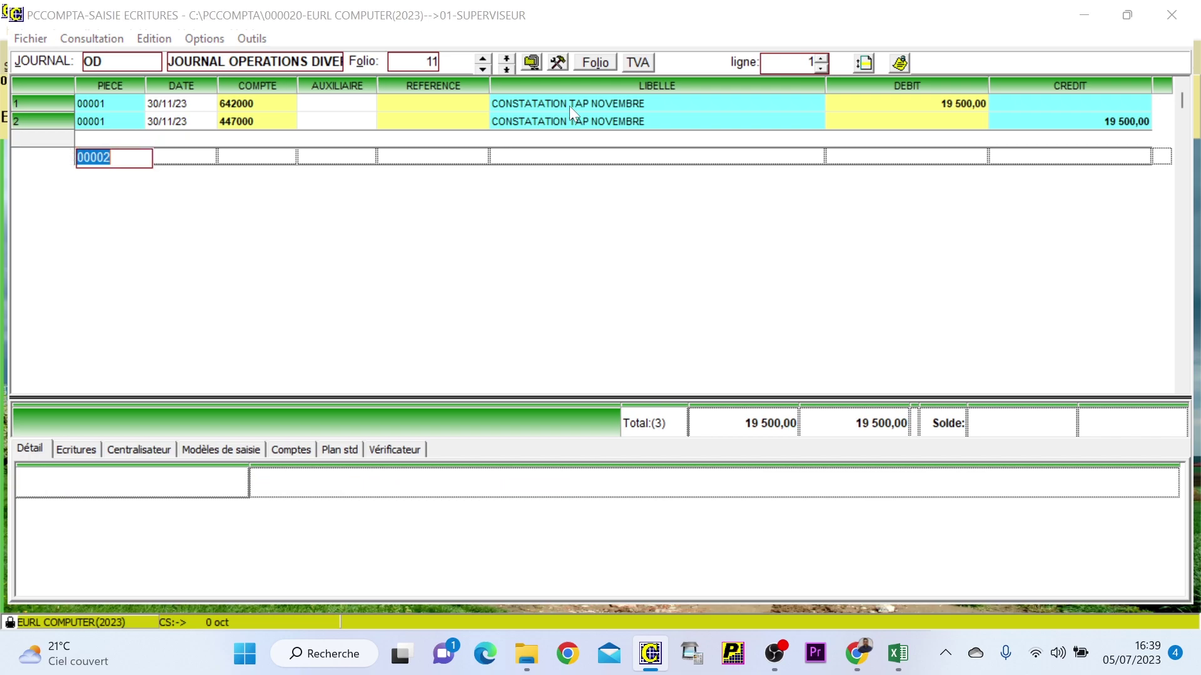
key(Return)
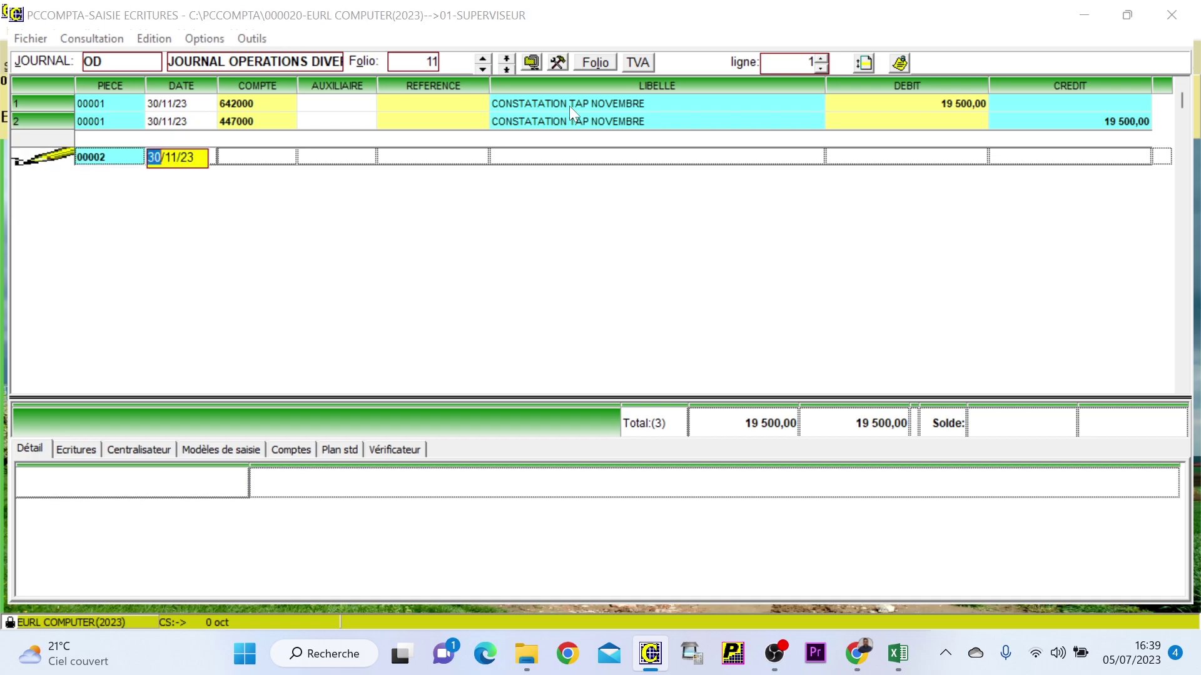
key(Return)
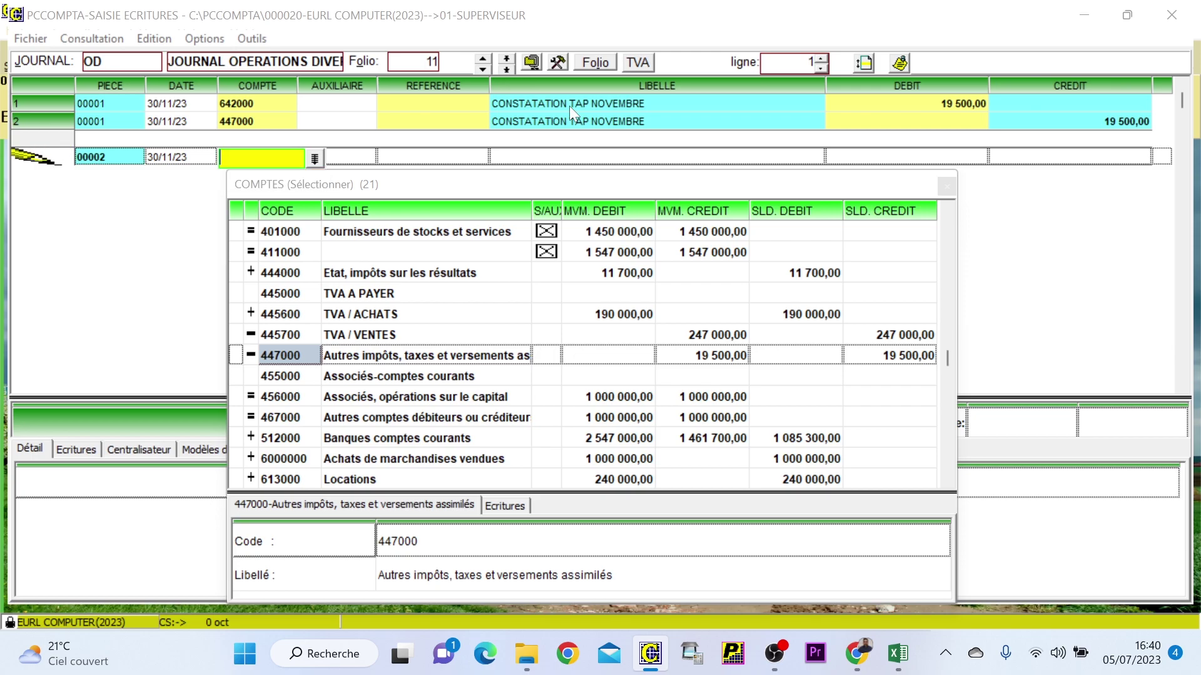
key(Escape)
key(Return)
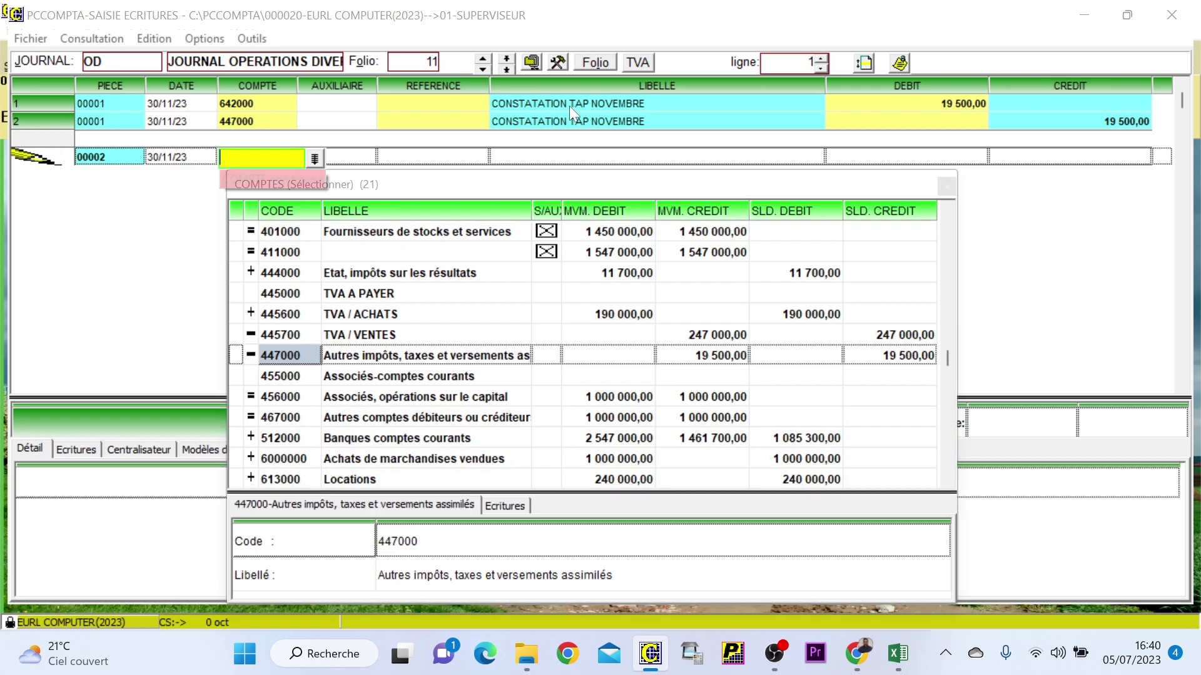
key(Up)
key(Return)
key(Return)
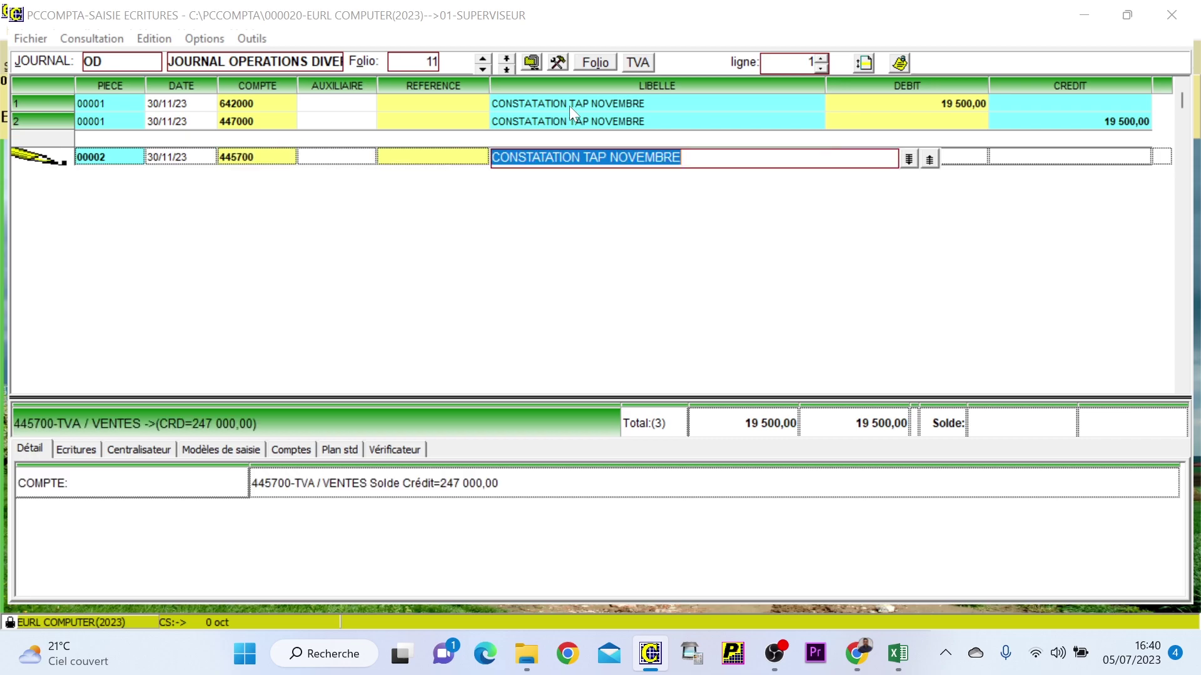
- Change the 445700 line's label to CONSTATATION TVA NOVEMBRE
key(End)
key(Left)
key(Left)
key(Left)
key(Left)
key(Left)
key(Left)
key(Left)
key(Left)
key(Left)
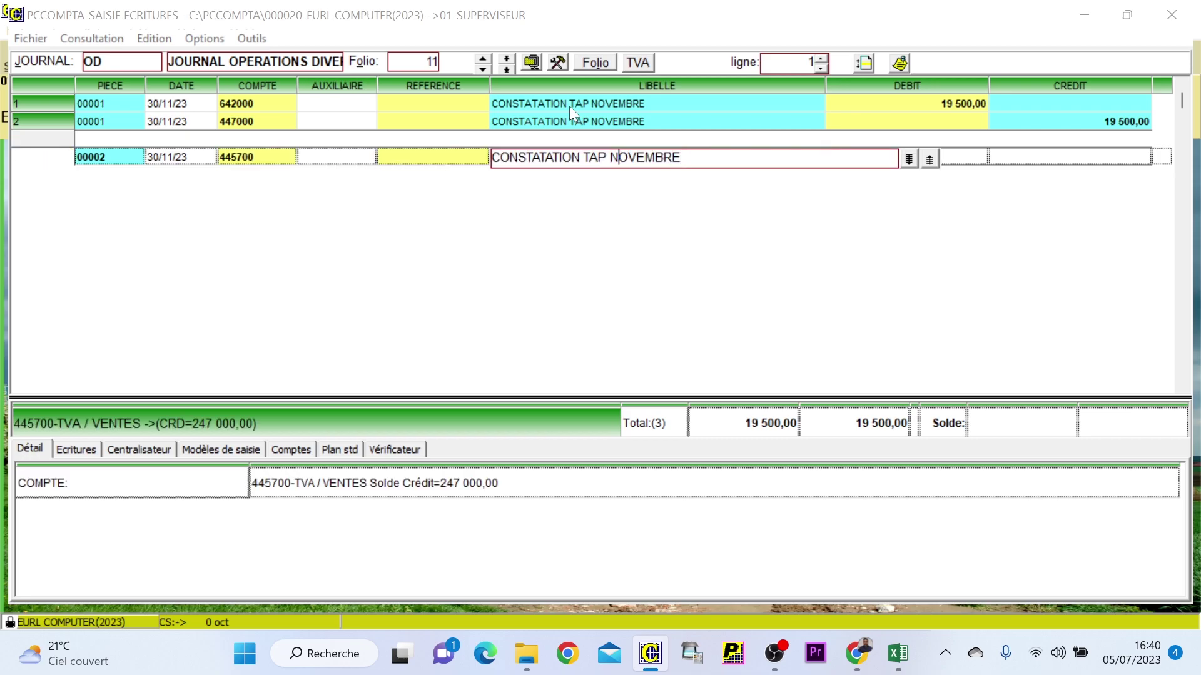
key(BackSpace)
key(BackSpace)
text(B+)
key(BackSpace)
key(BackSpace)
text(VA)
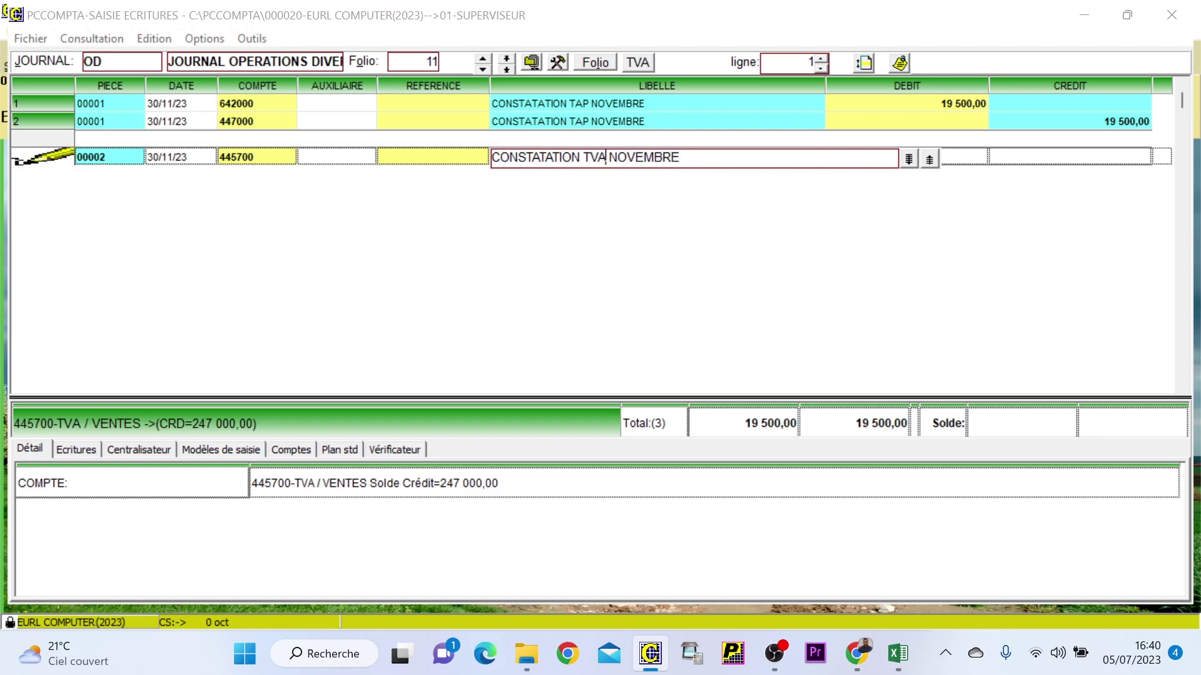
- Debit account 445700 for 247 000 and validate the line
key(Return)
text(57)
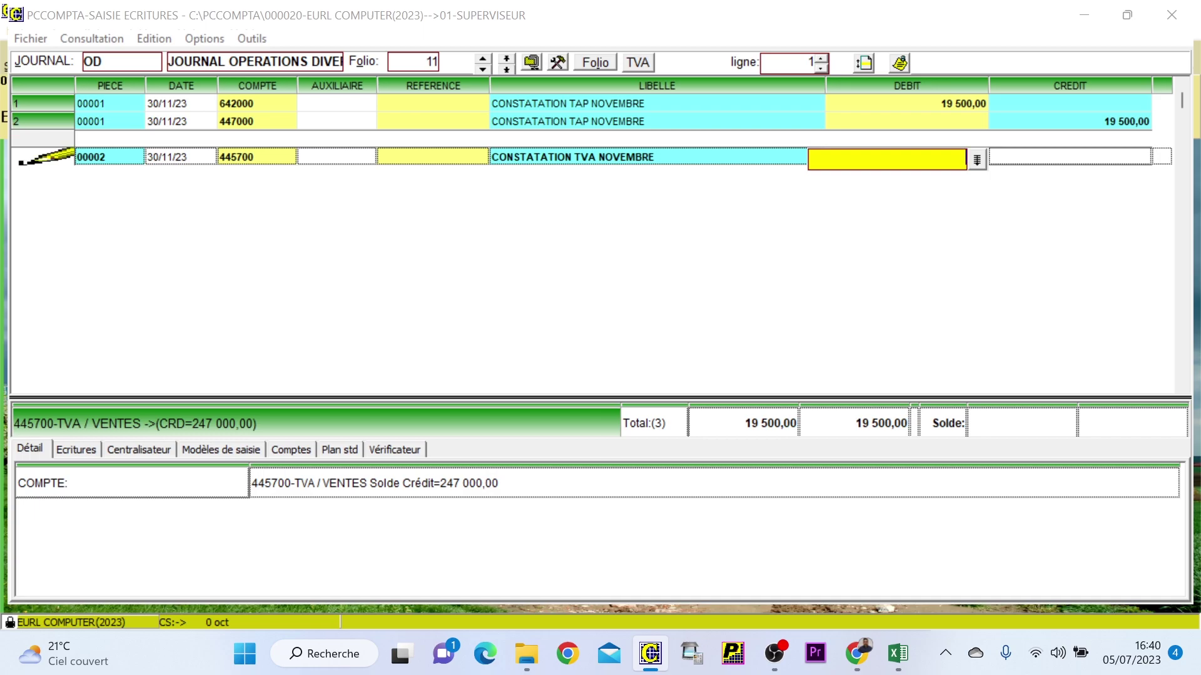
text(247000)
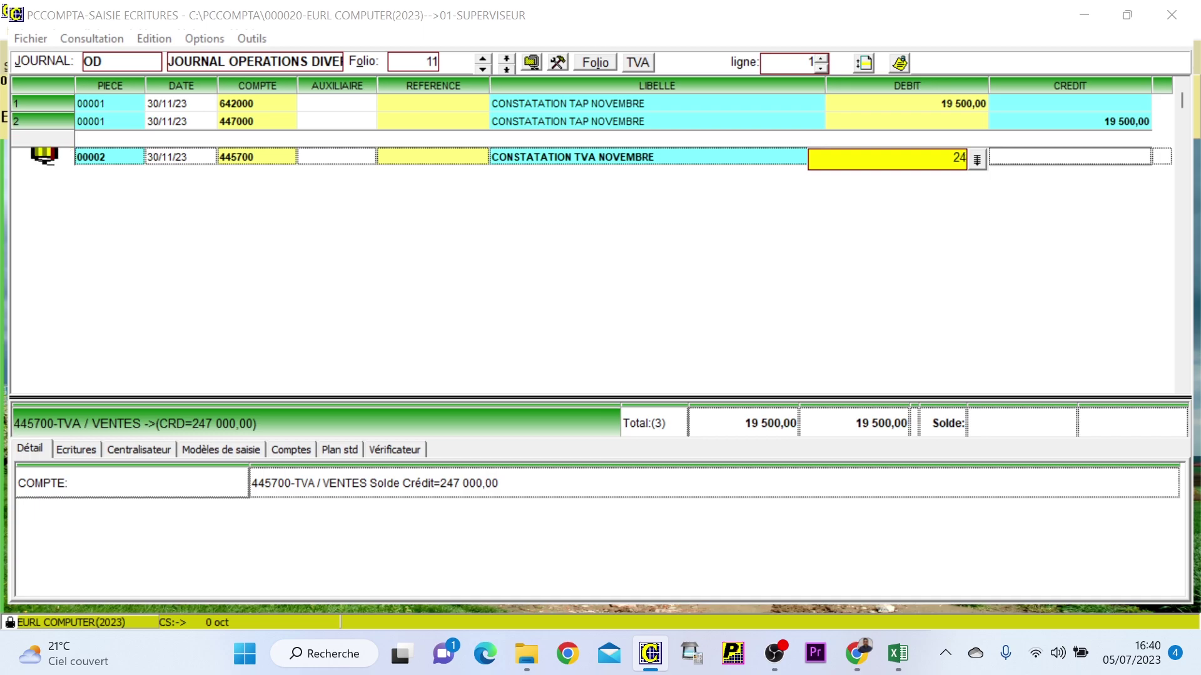
key(Return)
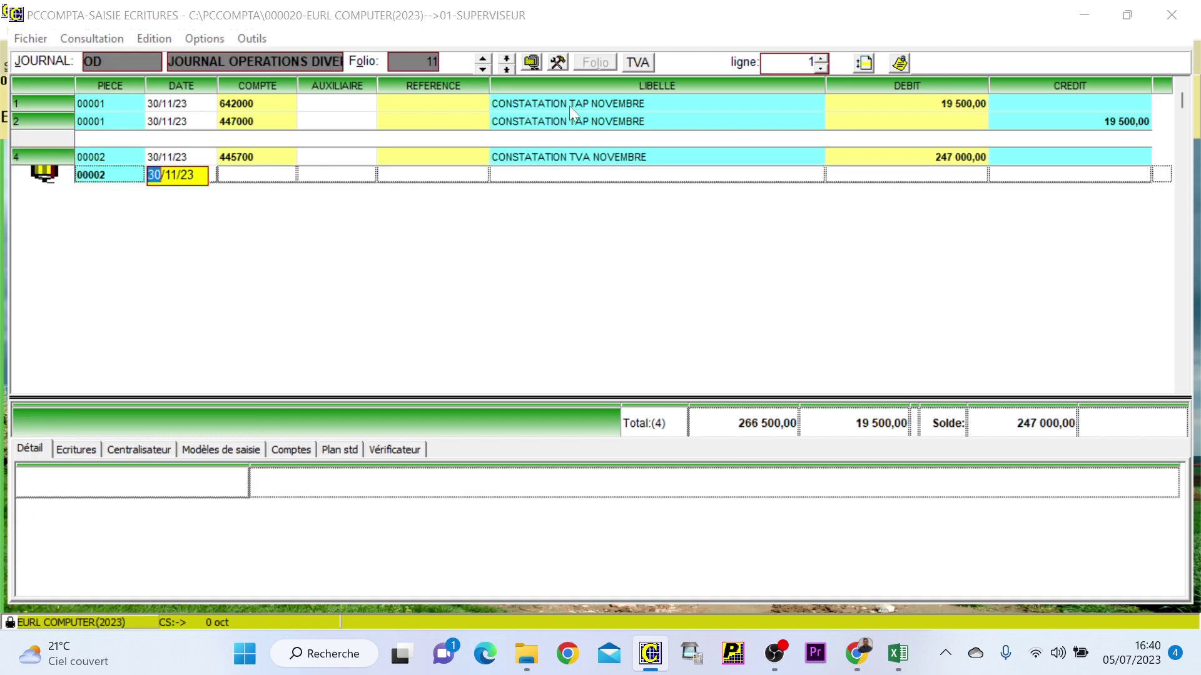
- Add a 190 000 credit line on account 445600 TVA / ACHATS to entry 00002, keeping the date and label
key(Return)
key(Return)
key(Up)
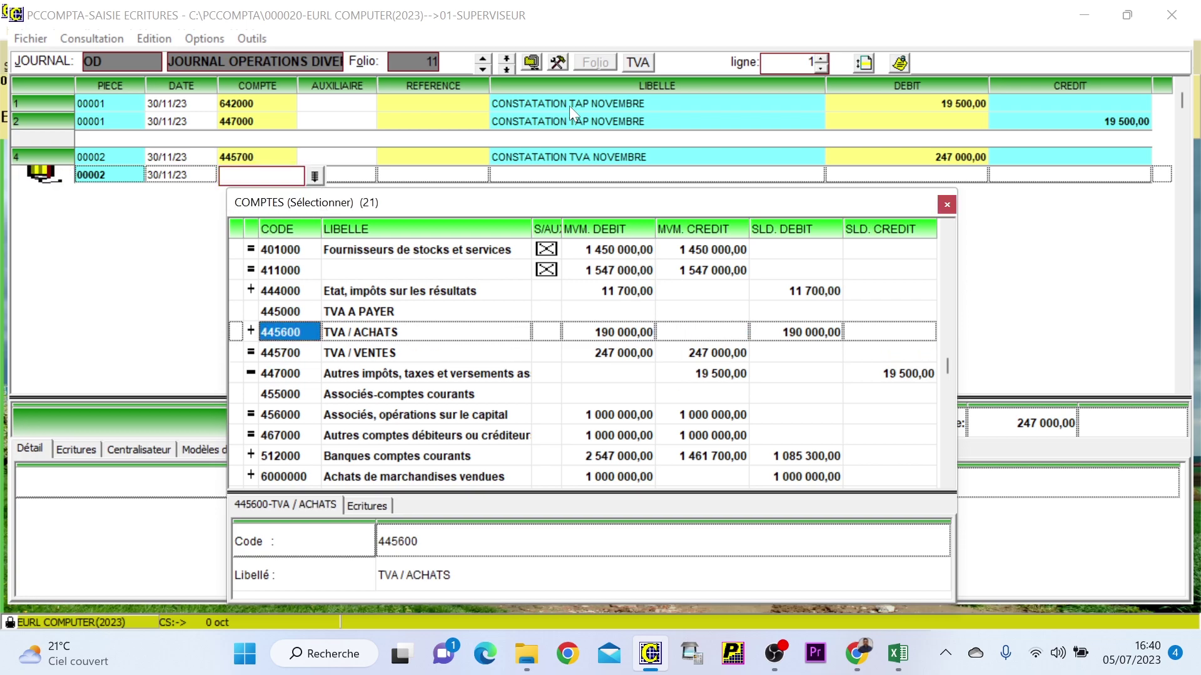
key(Return)
text(1900000)
key(Return)
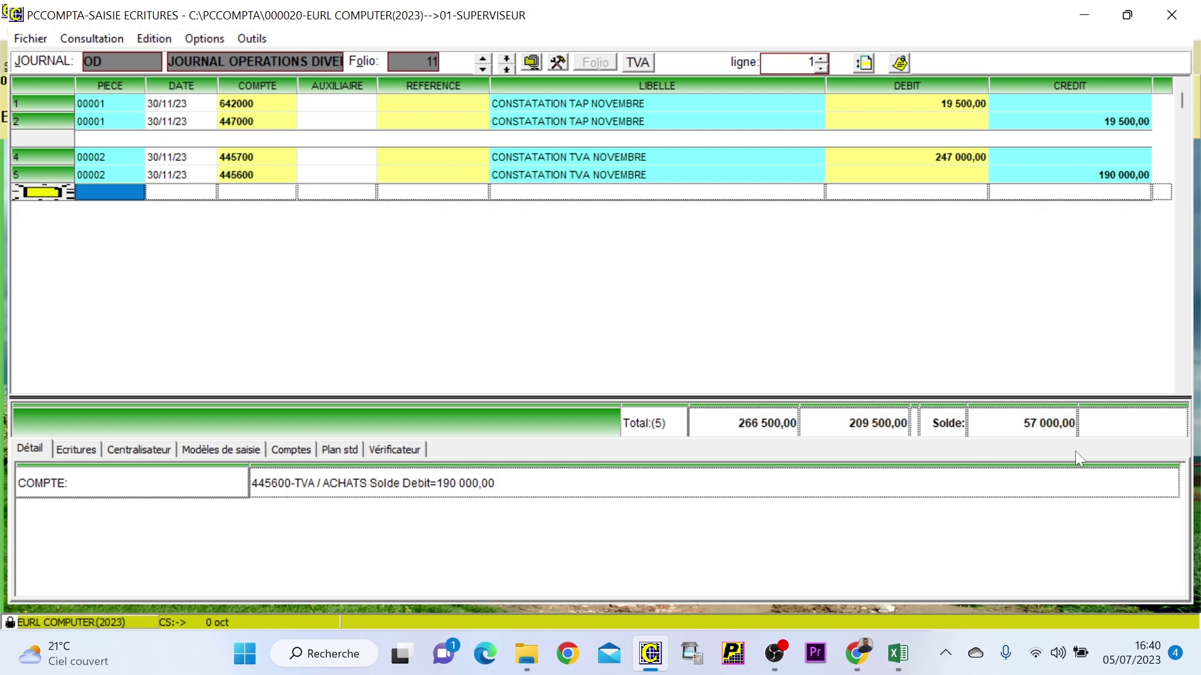
- Balance entry 00002 with a 57 000 credit line on account 445000 TVA A PAYER, keeping the same label
key(Return)
key(Return)
text(445)
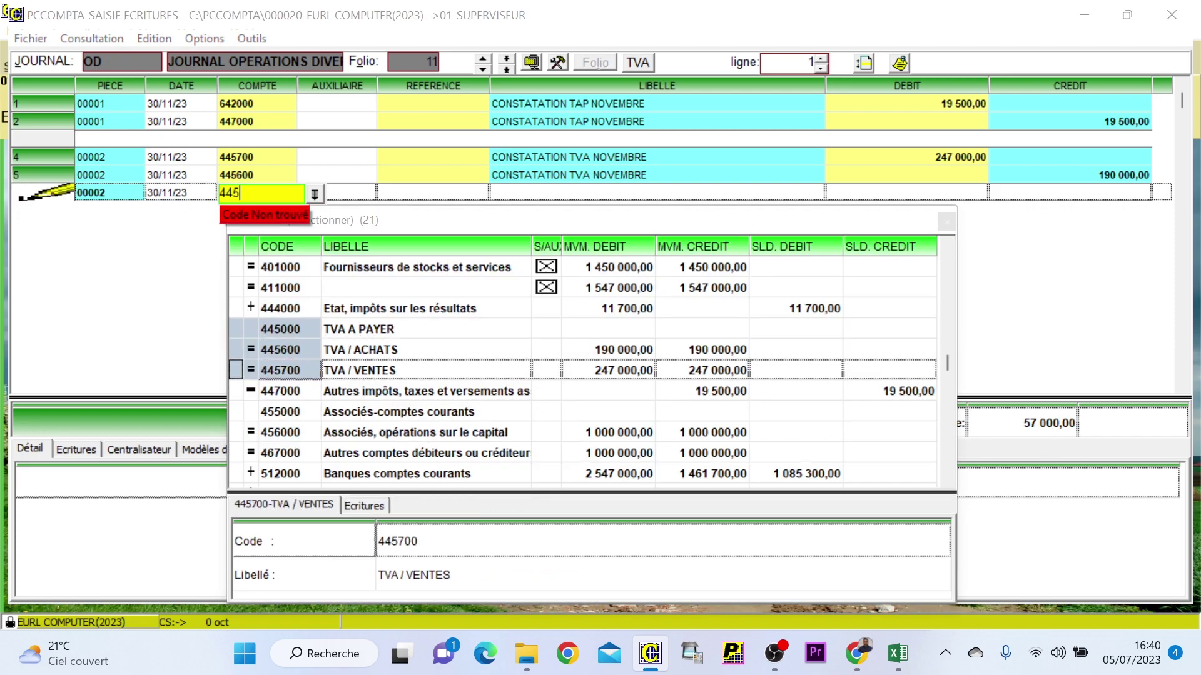
key(Up)
key(Up)
key(Return)
key(Return)
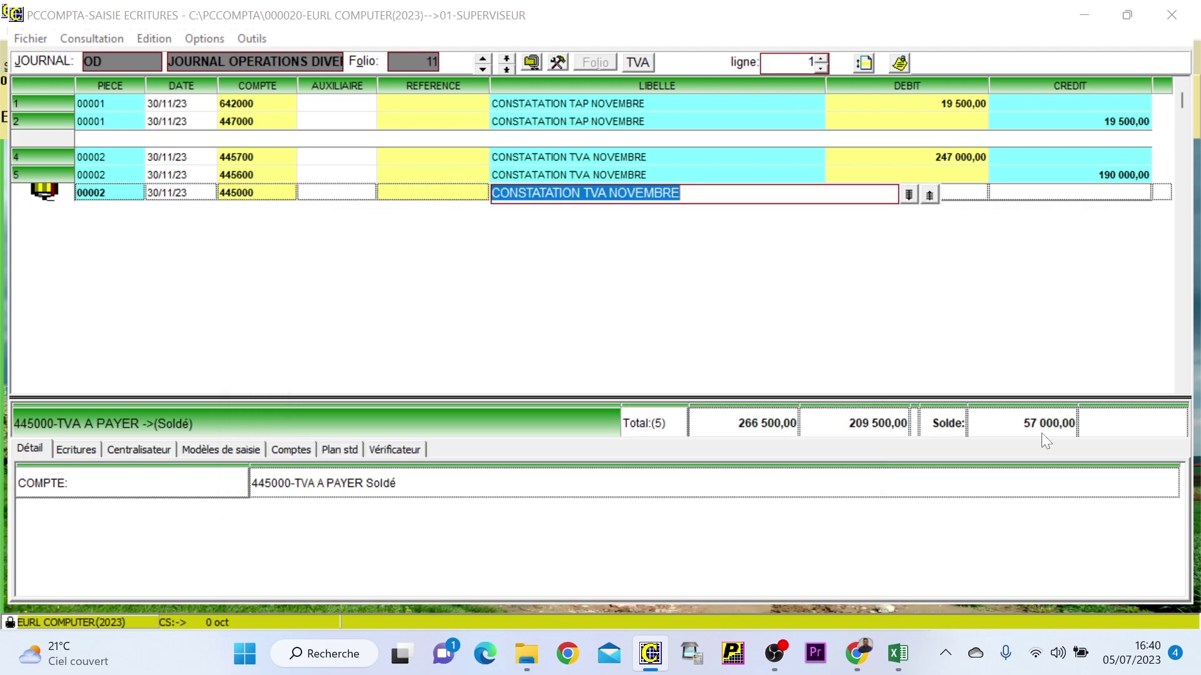
key(Return)
key(Return)
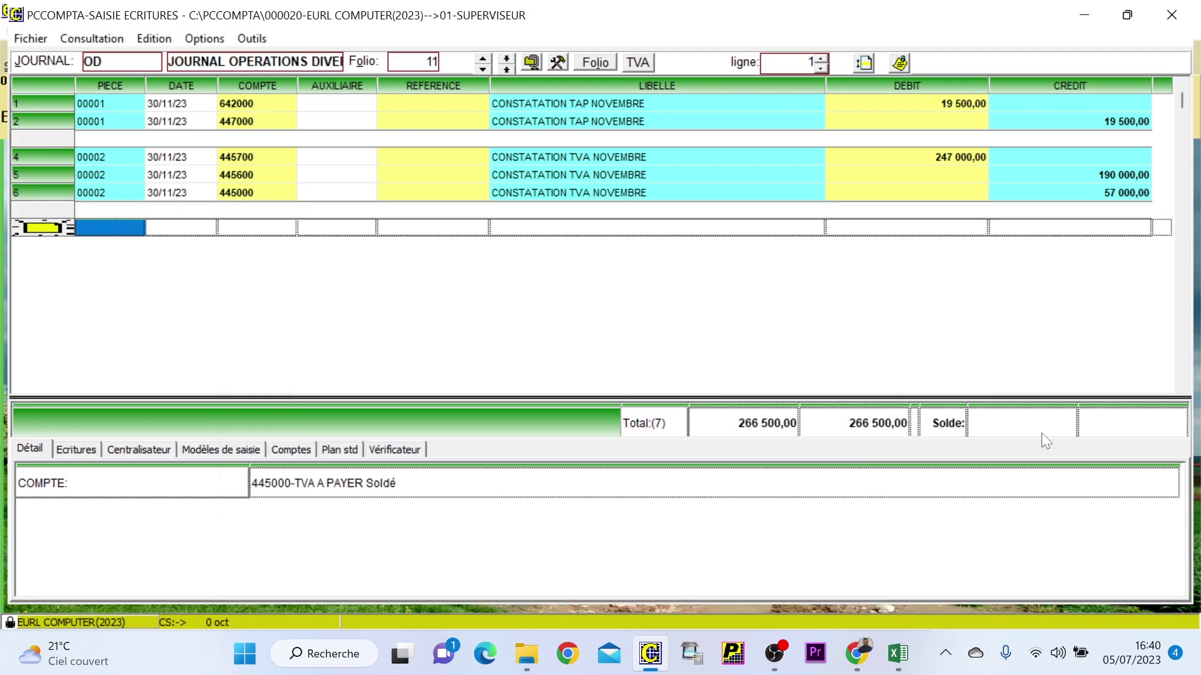
- Switch the entry screen from the OD journal to the BANQUE journal
right_click(1041, 433)
click(118, 63)
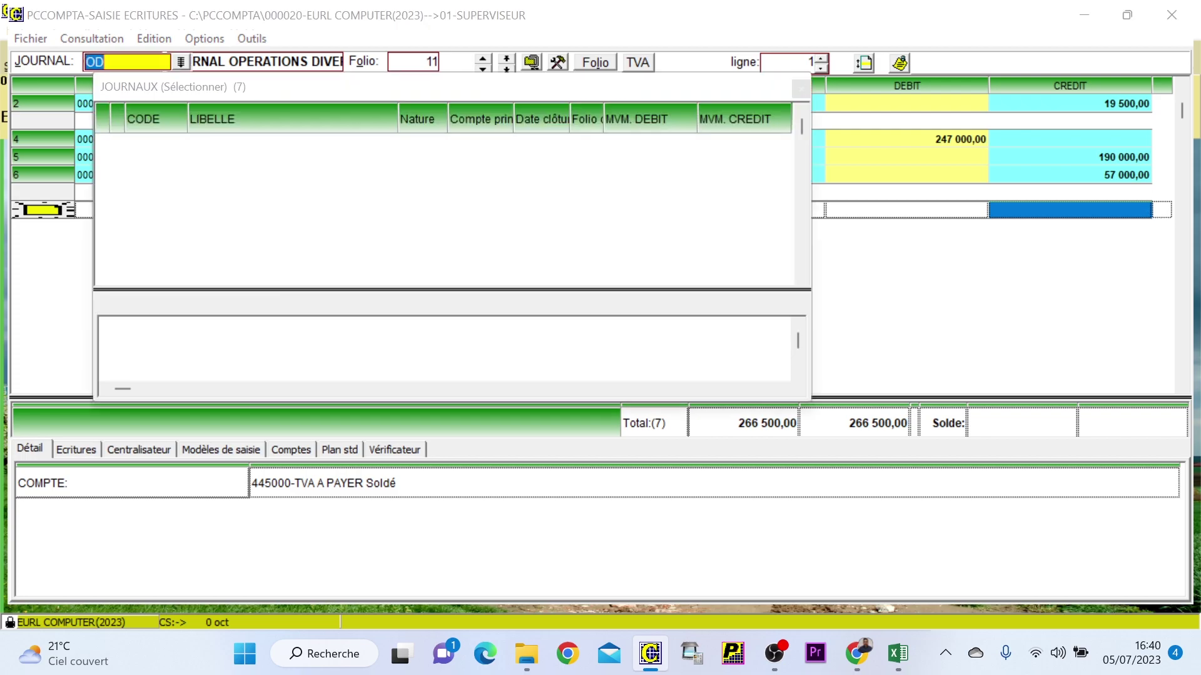
double_click(257, 187)
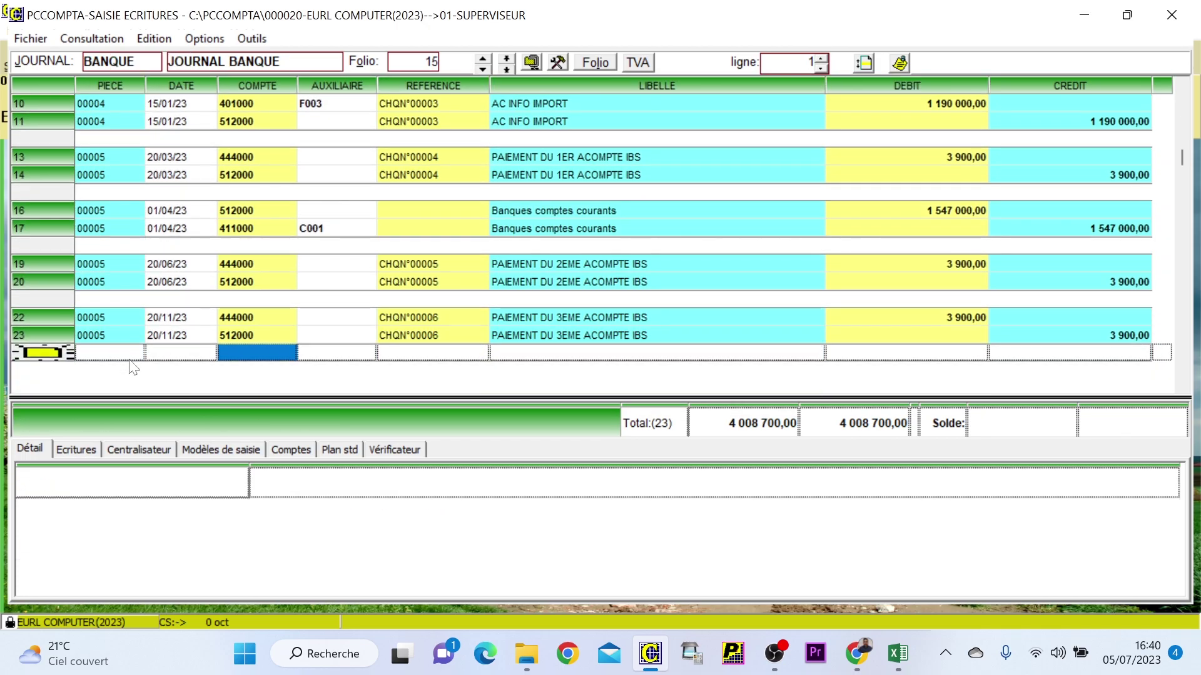
- Start bank entry 00006 dated 20/11/23 on account 447000 Autres impôts, taxes et versements assimilés
click(133, 368)
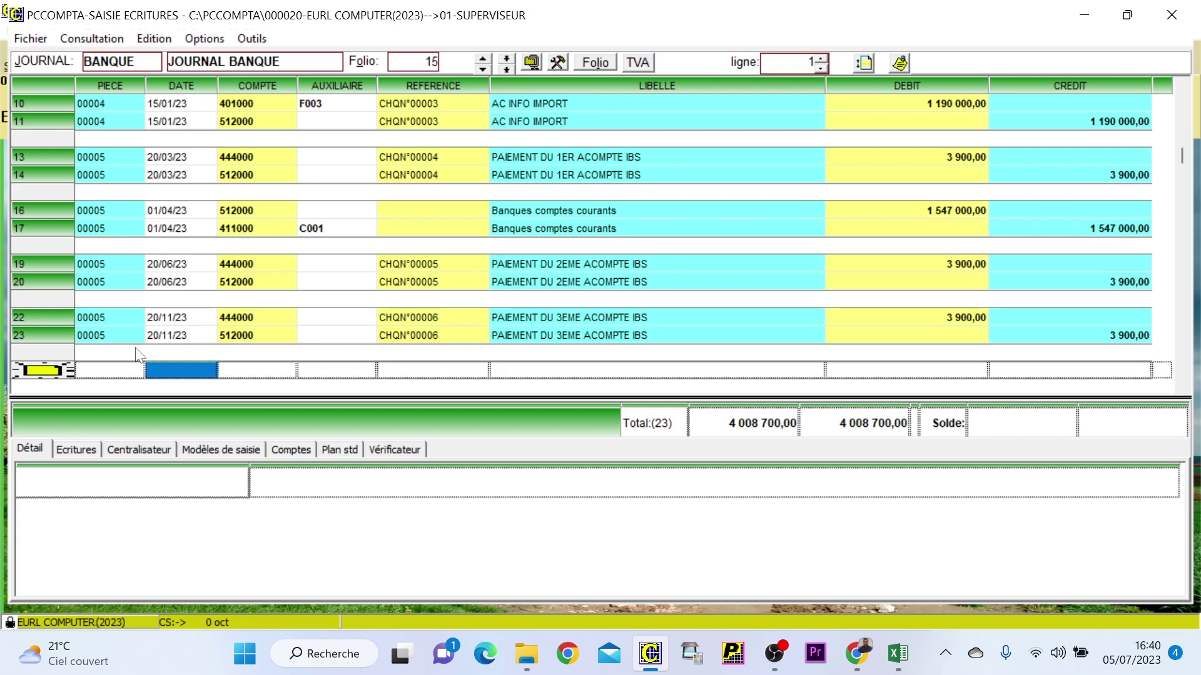
key(Return)
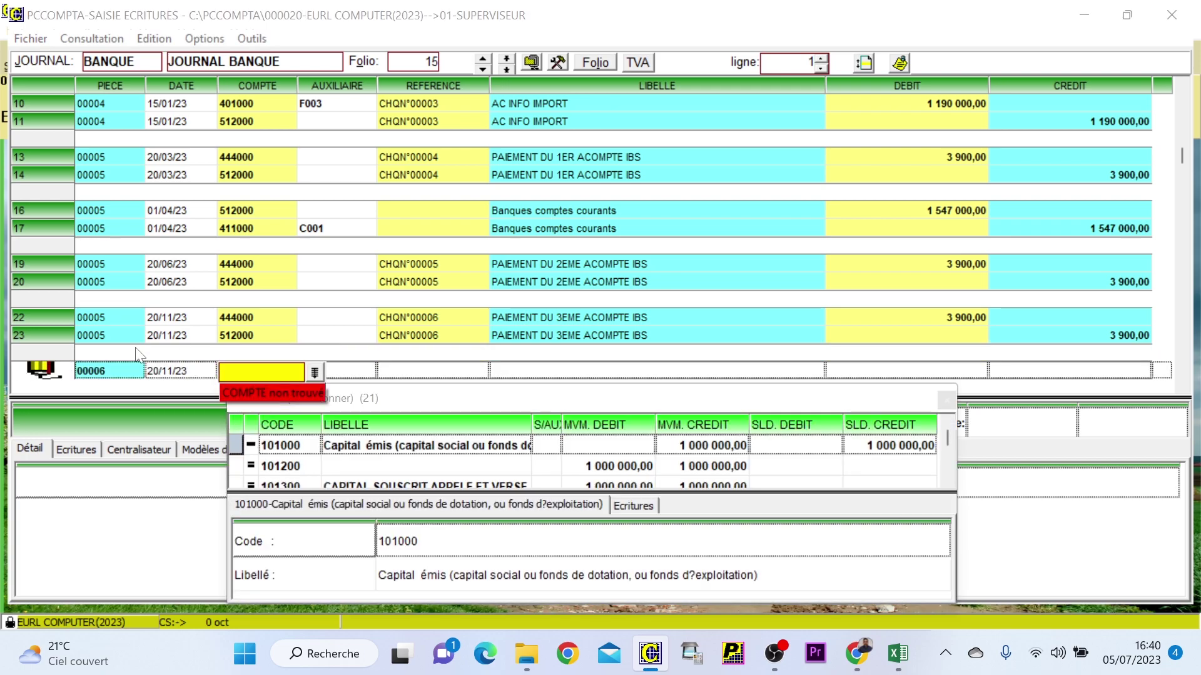
text(447)
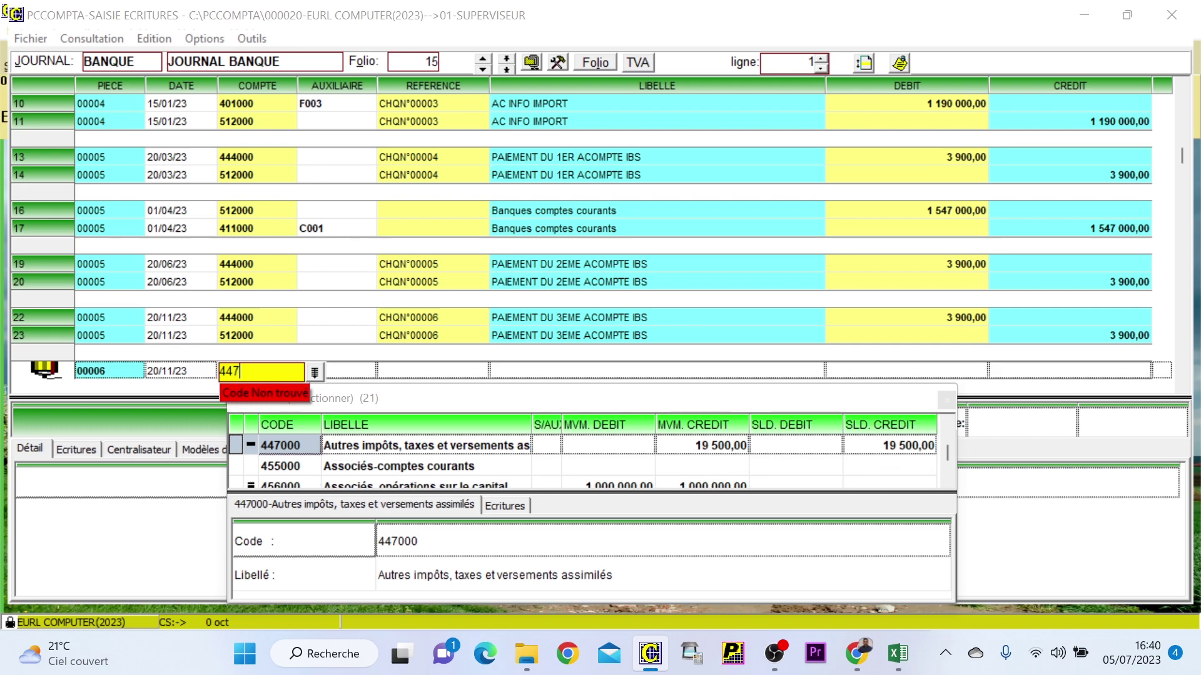
key(Return)
key(Return)
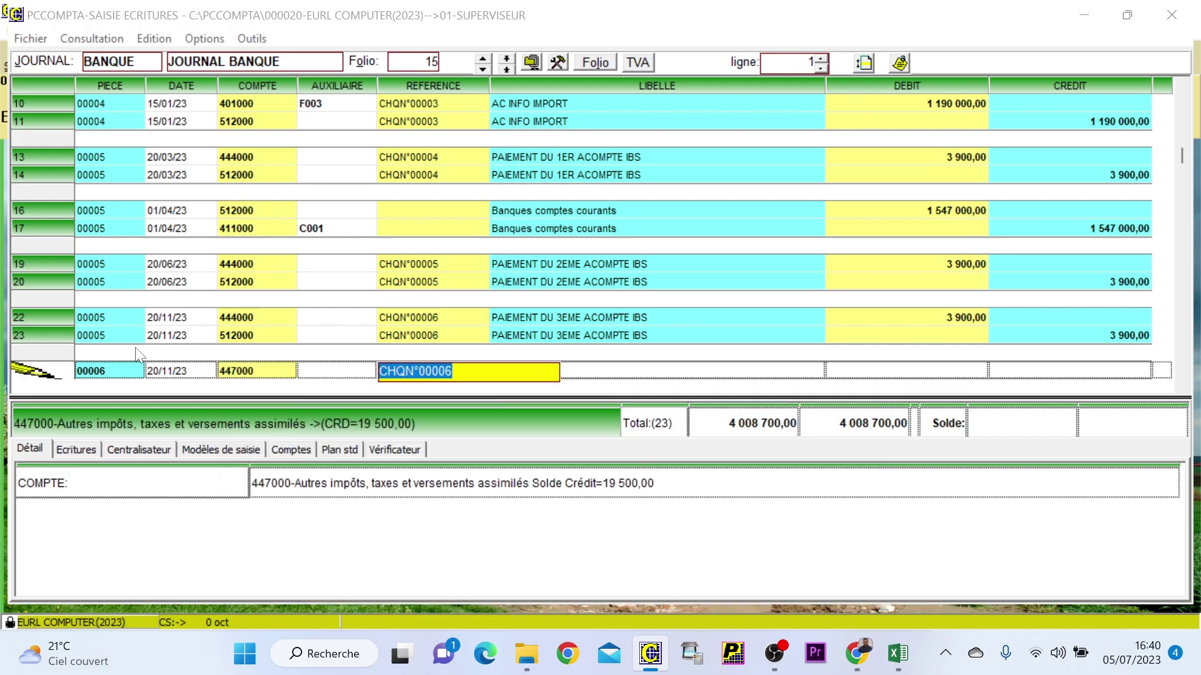
- Change the 447000 line's reference to CHQN°00007
key(End)
key(BackSpace)
text(7)
key(Return)
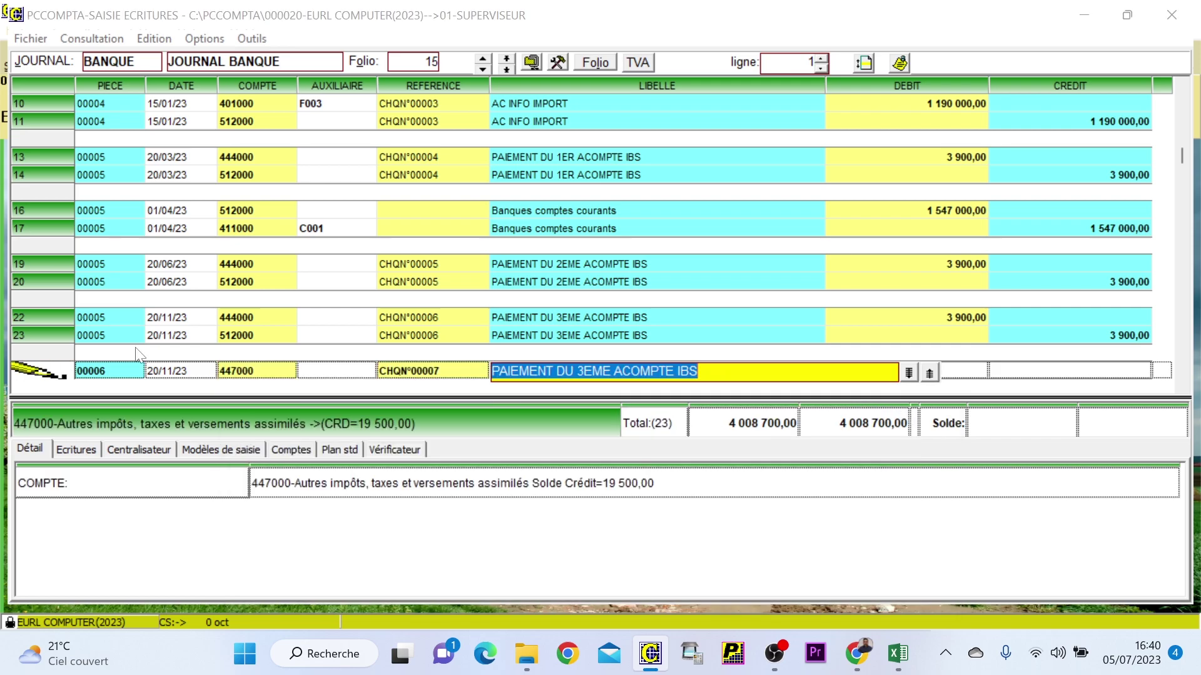
- Label the 447000 line PAIEMENT G50 NOVEMBRE and debit it for 19 500
text(PAIEMENT G50 NOVEMBRE)
key(Return)
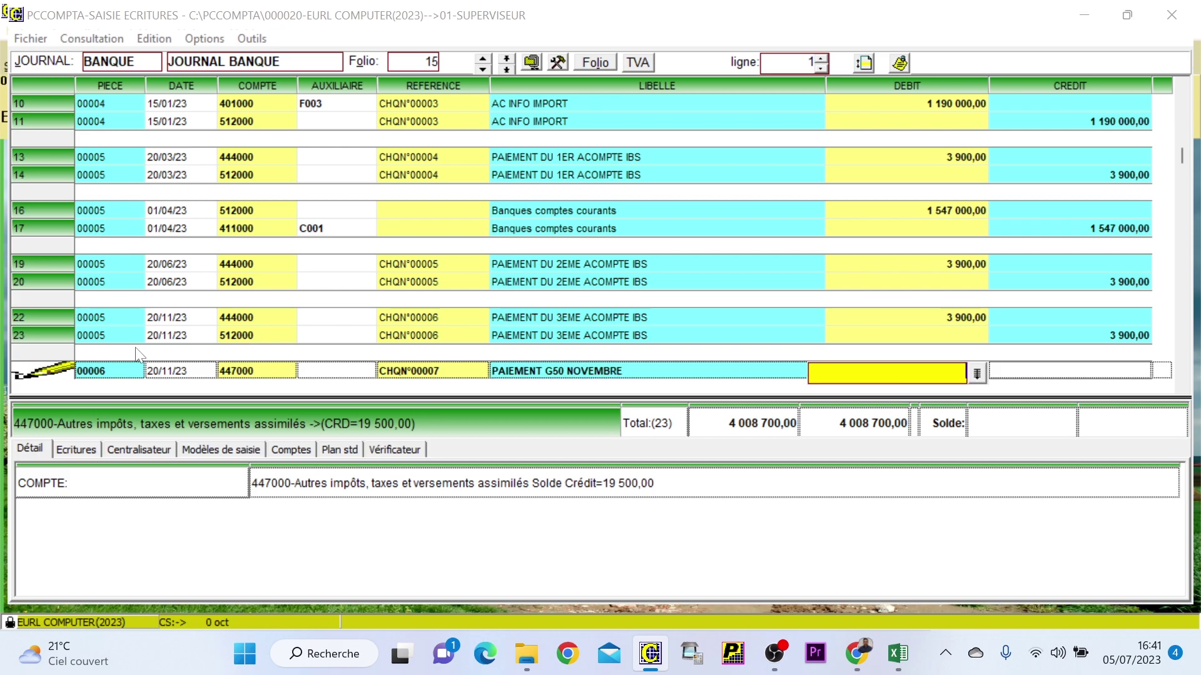
text(19 500)
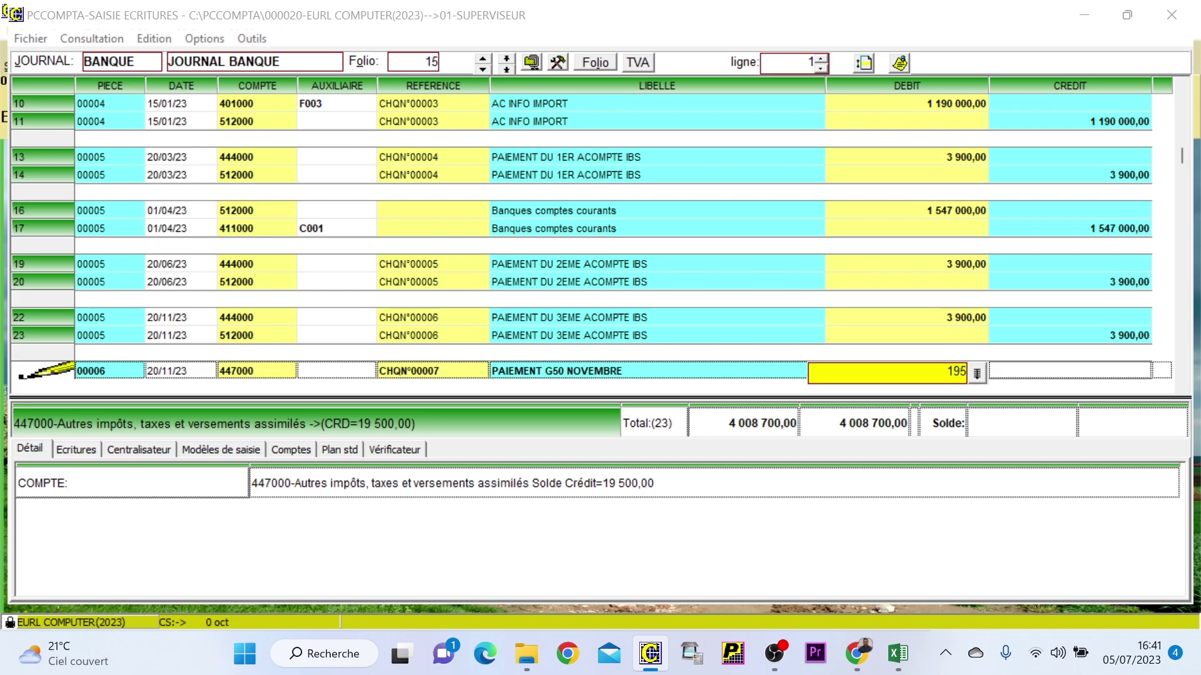
key(Return)
- Add a 57 000 debit line on account 445000 TVA A PAYER to entry 00006, keeping its reference and label
key(Return)
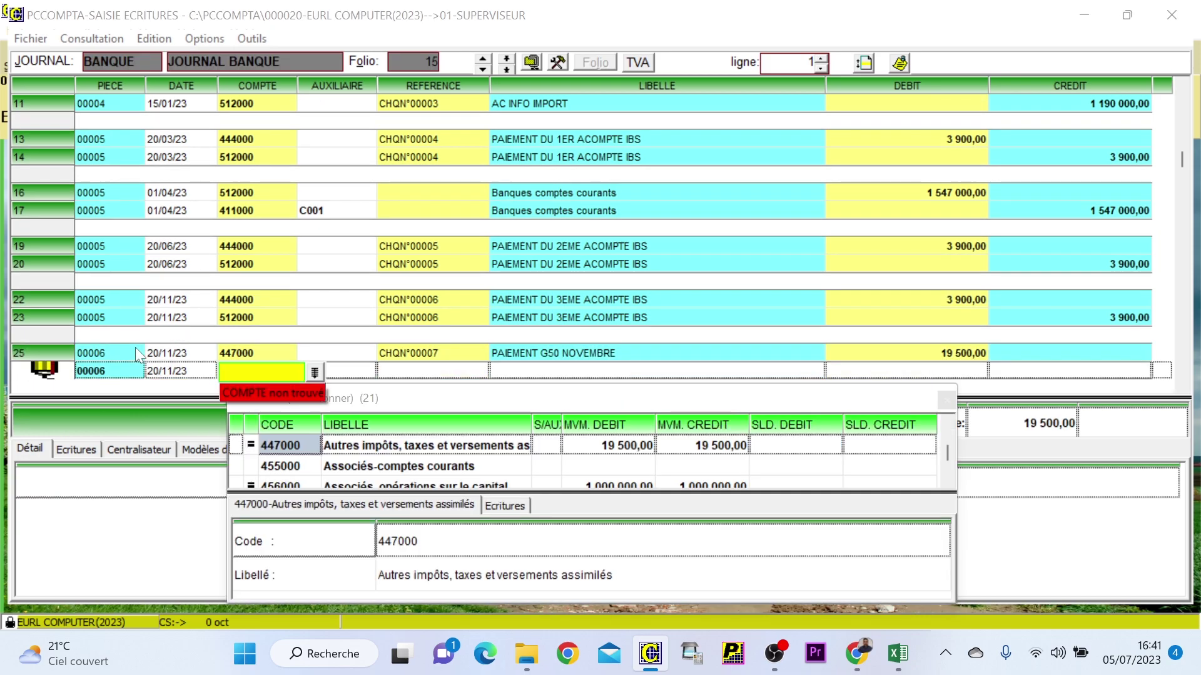
key(Down)
key(Down)
key(Down)
key(Down)
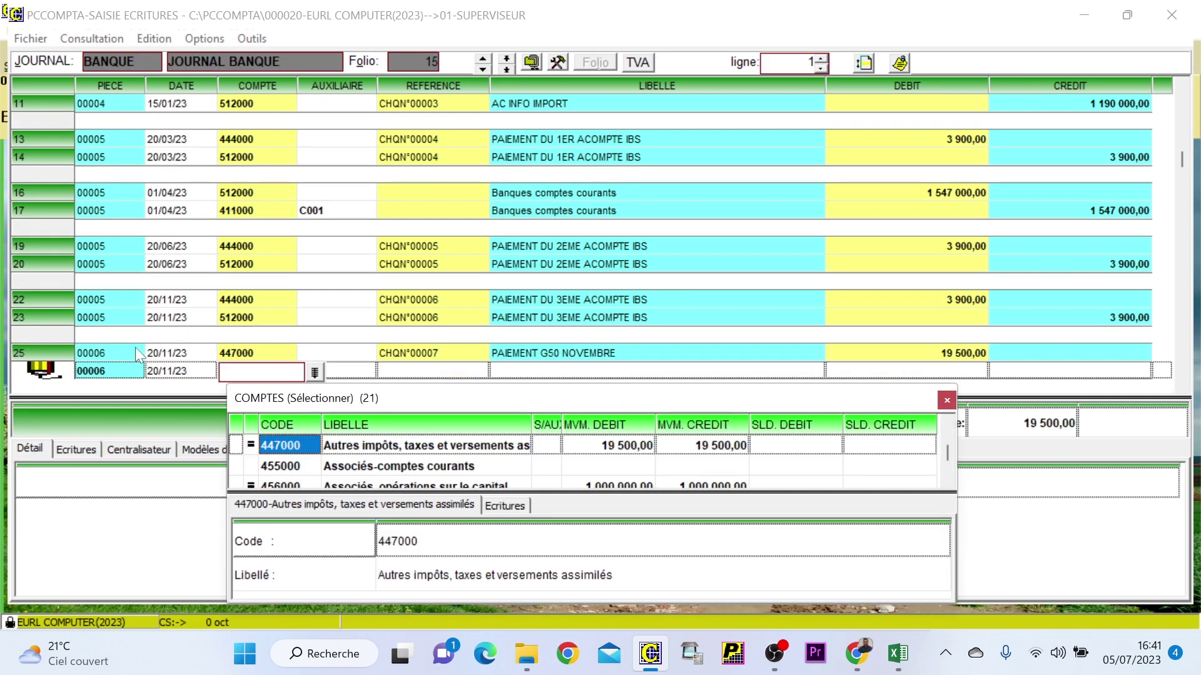
key(Up)
key(Up)
key(Up)
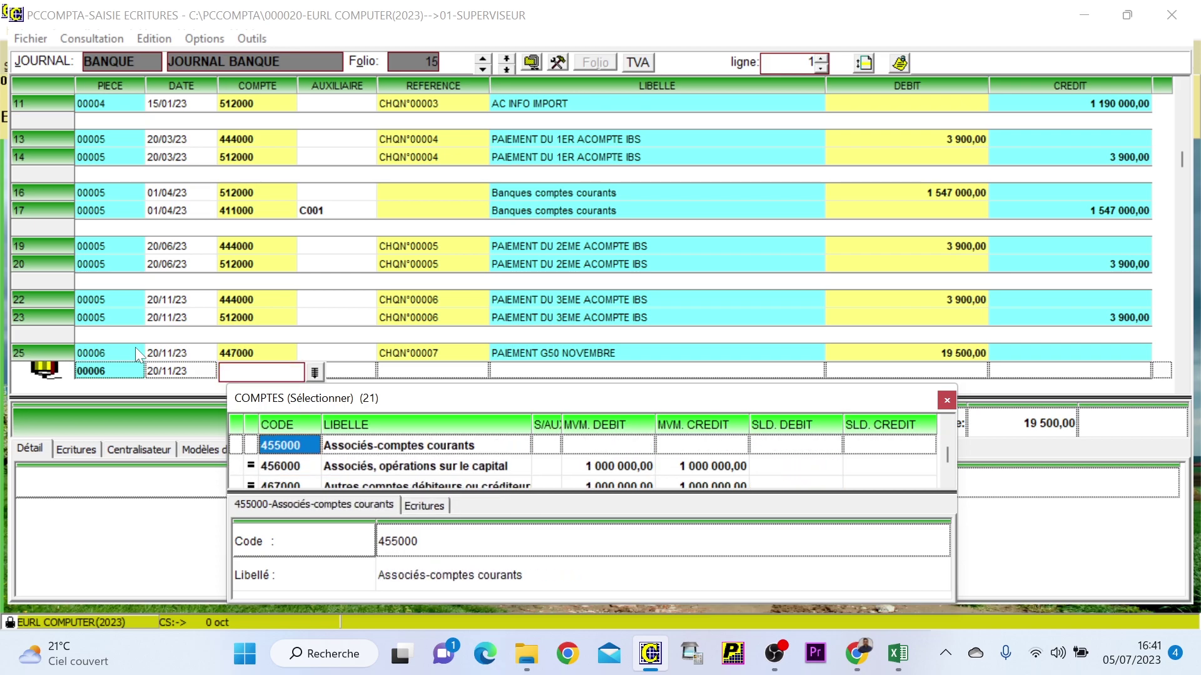
key(Up)
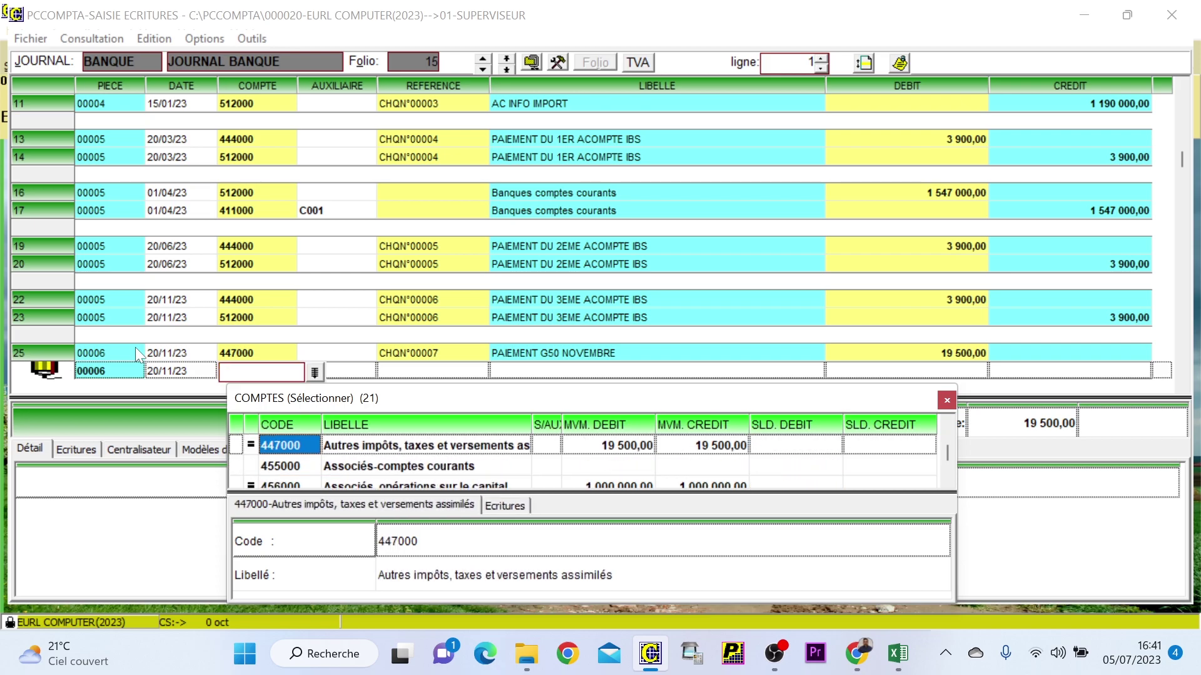
key(Up)
key(Up)
key(Up)
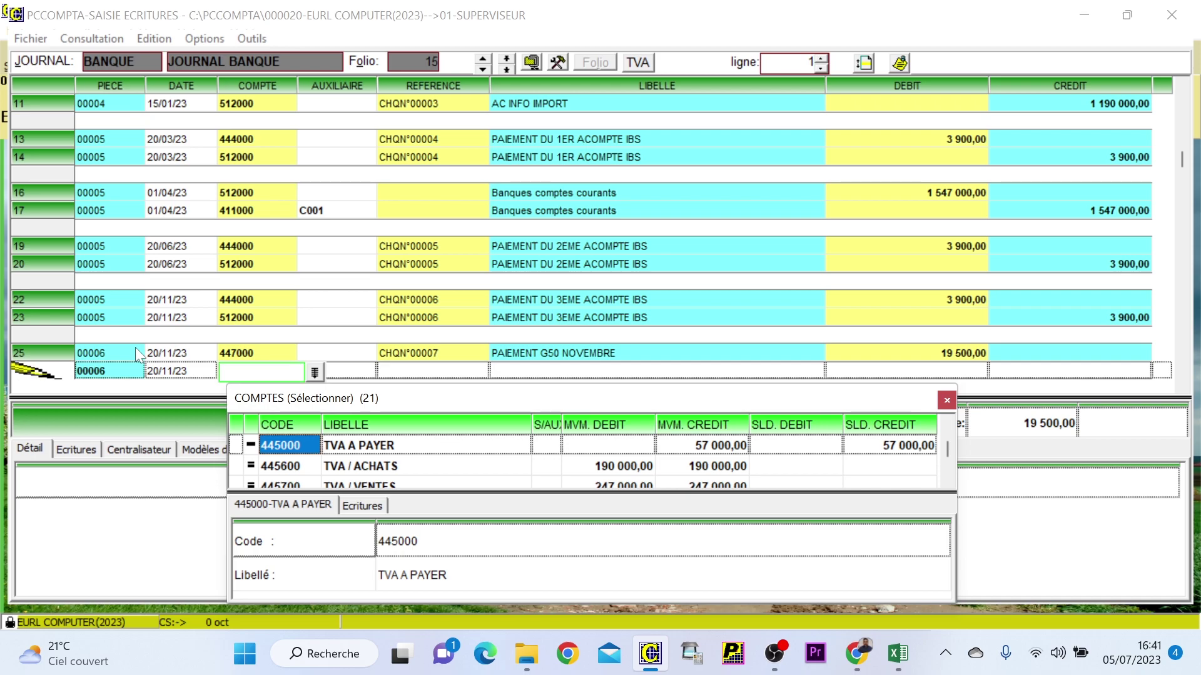
key(Return)
key(Left)
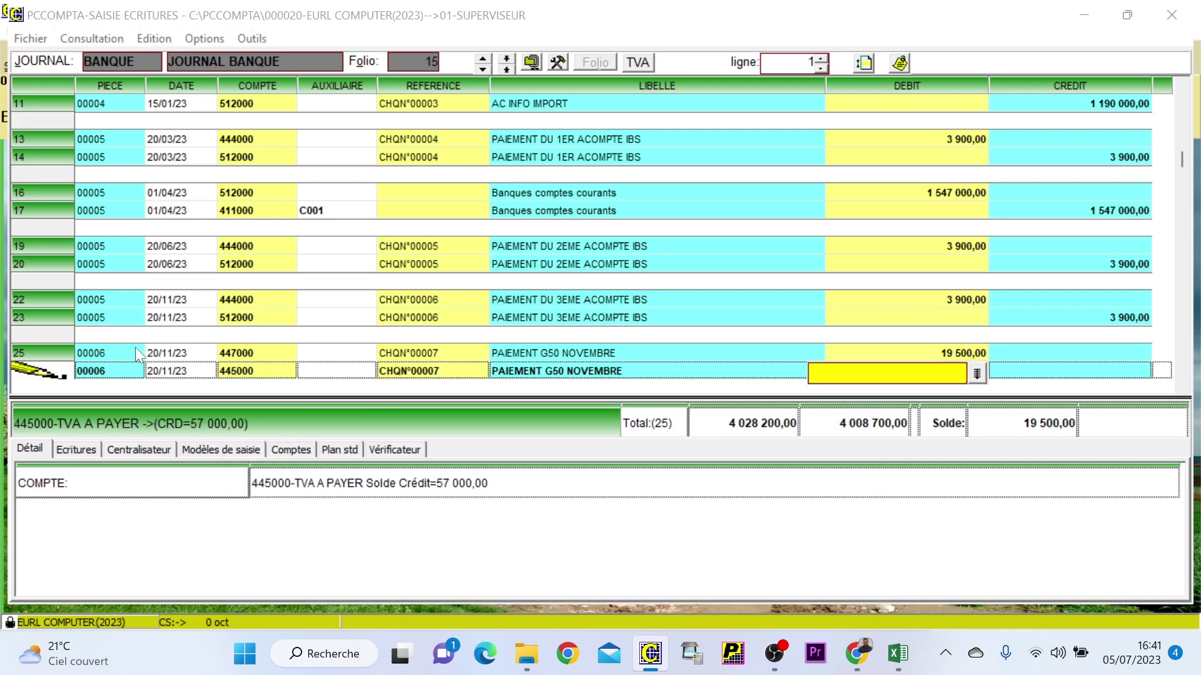
text(57 000)
key(Return)
- Balance entry 00006 with a 76 500 credit line on bank account 512000 and close the entry window
text(512)
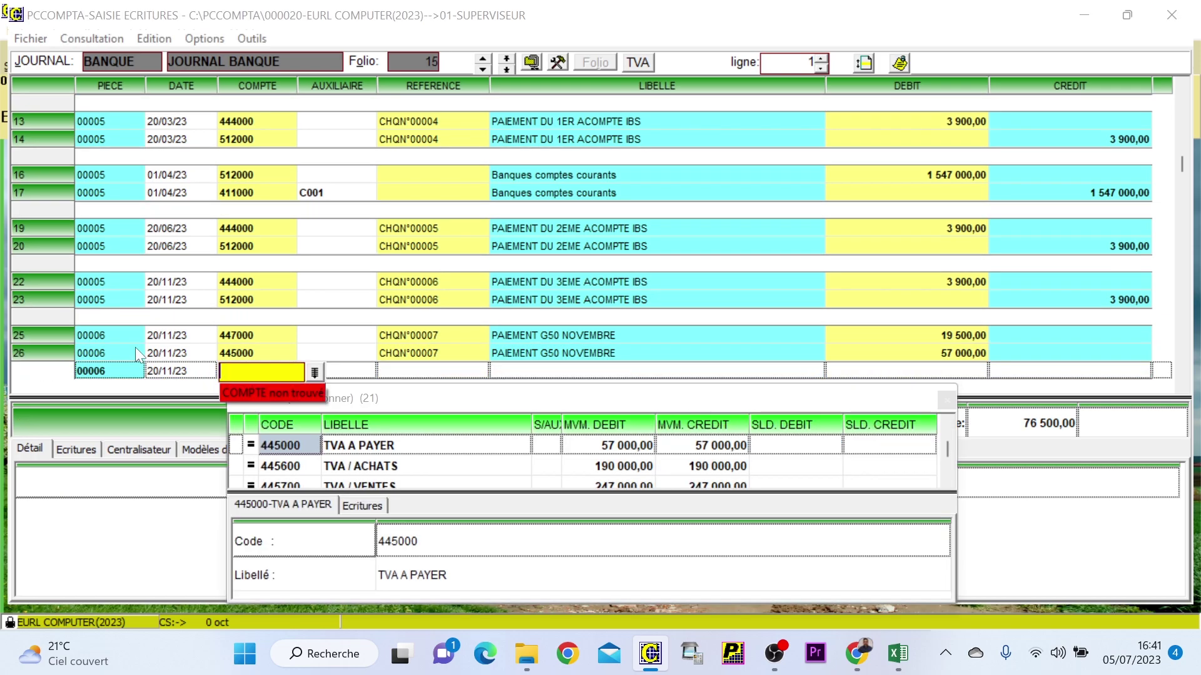
key(Return)
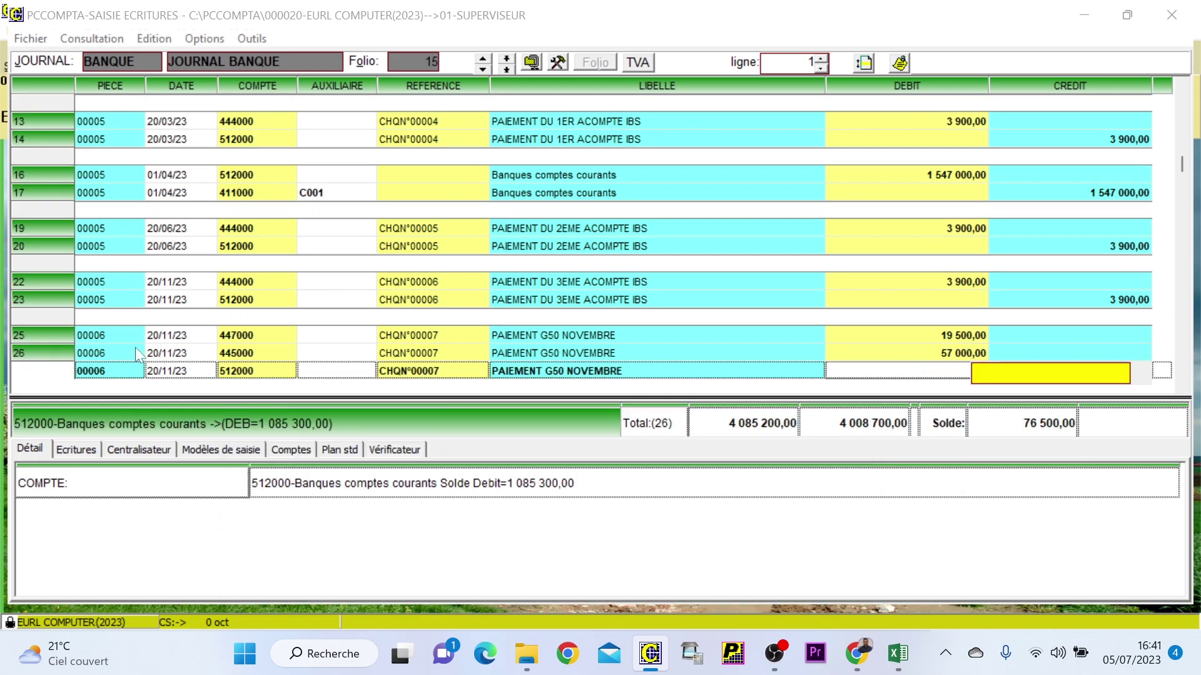
key(Return)
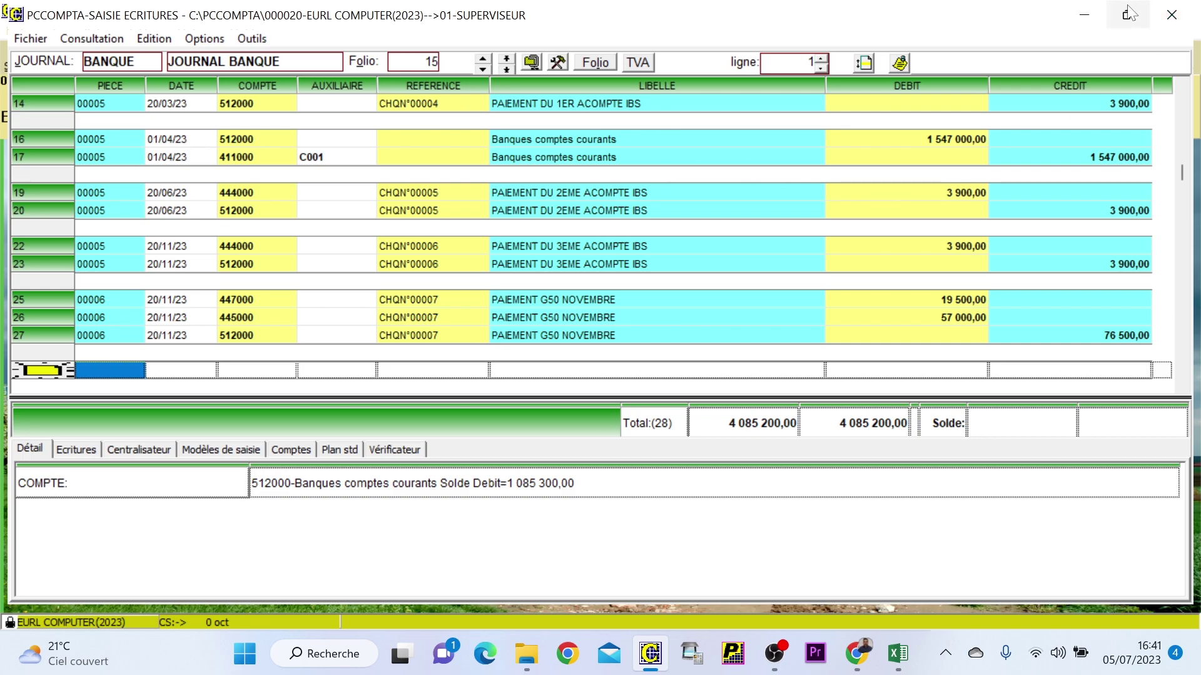
click(1166, 15)
- Examine the account balances in the consultation's account list down to 700000 Ventes de marchandises, then close the consultation
click(84, 30)
click(120, 48)
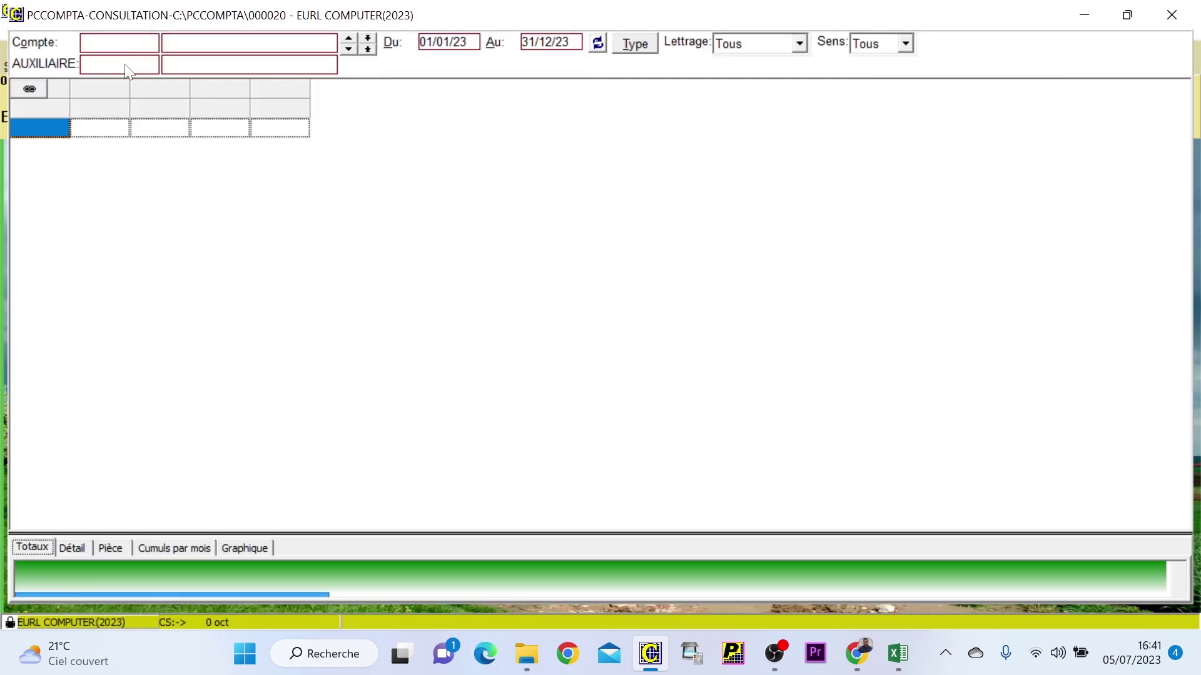
double_click(133, 47)
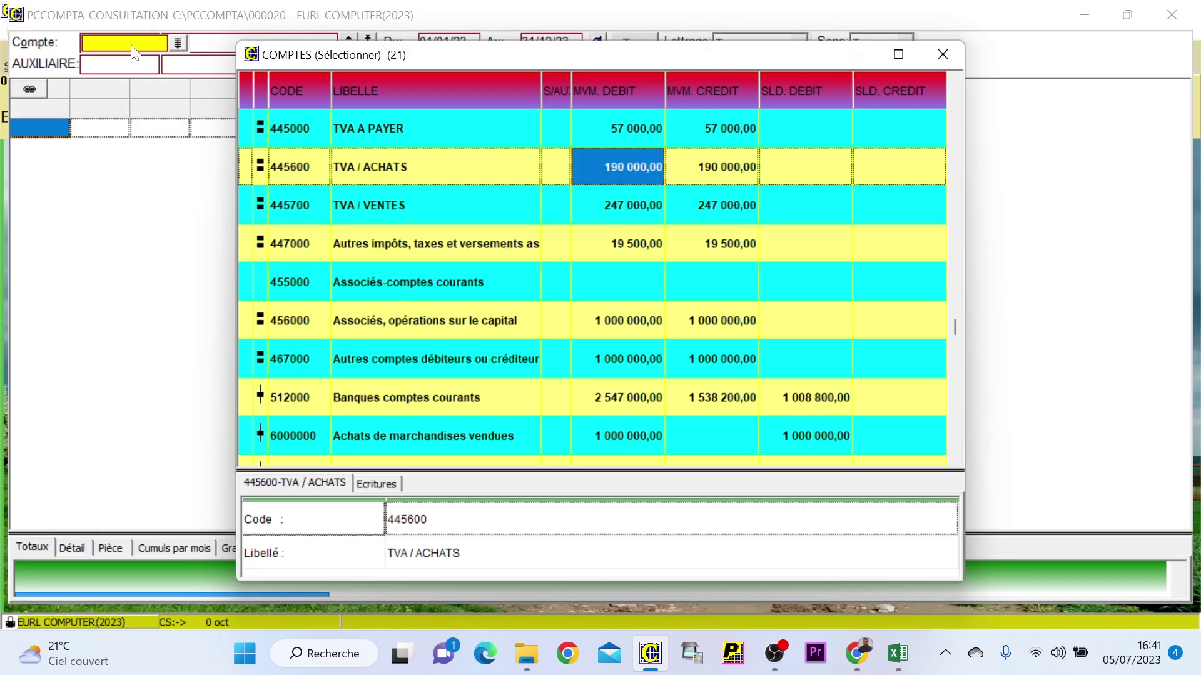
key(Down)
key(Down)
key(Down)
key(Down)
key(Down)
key(Down)
key(Down)
key(Down)
key(Down)
key(Down)
key(Down)
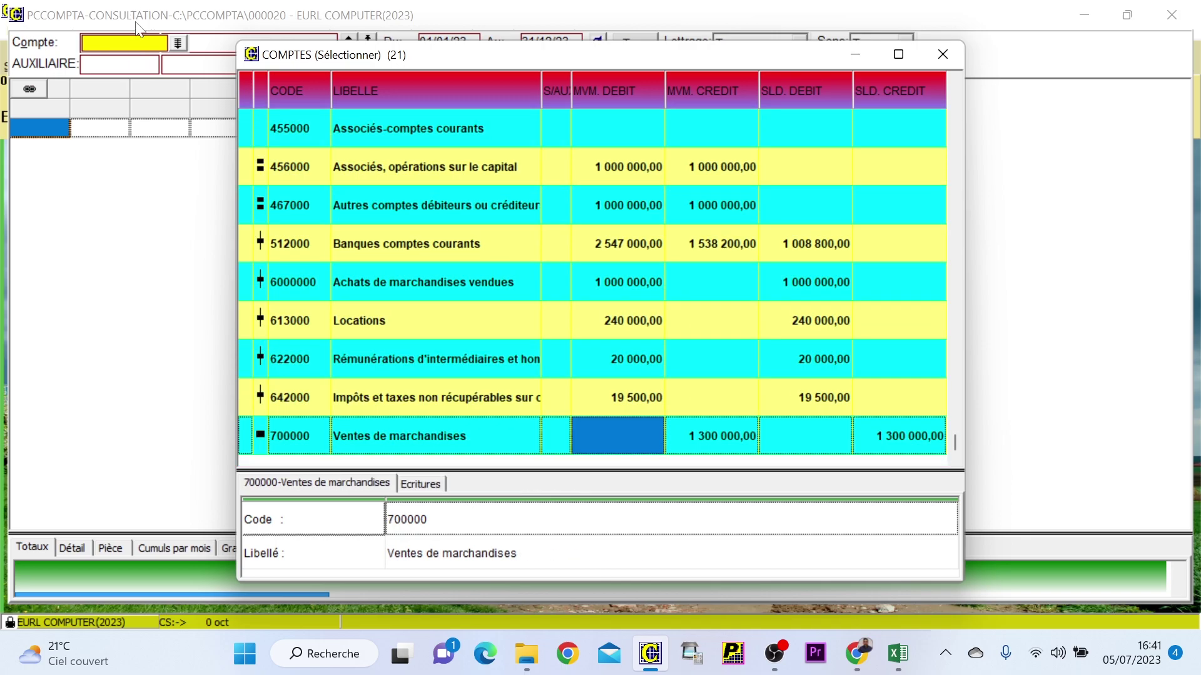
click(942, 54)
click(1171, 14)
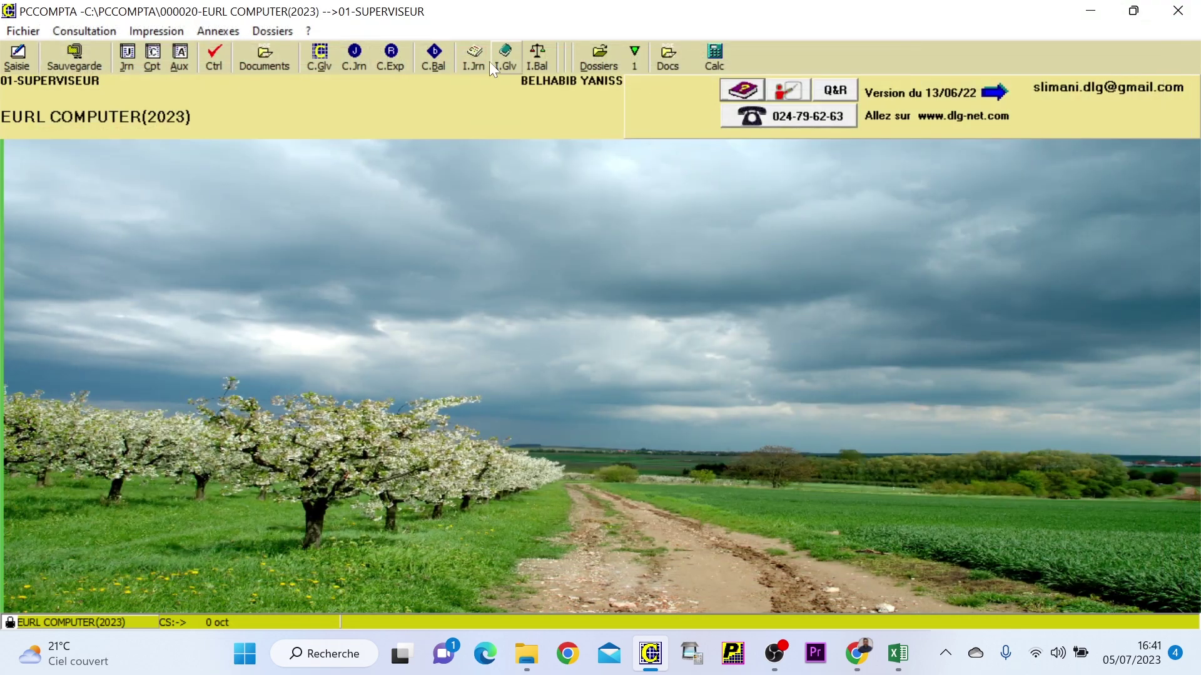
- Open the liasse fiscale printout at table 9, the determination of the fiscal result, and preview it on screen
click(153, 32)
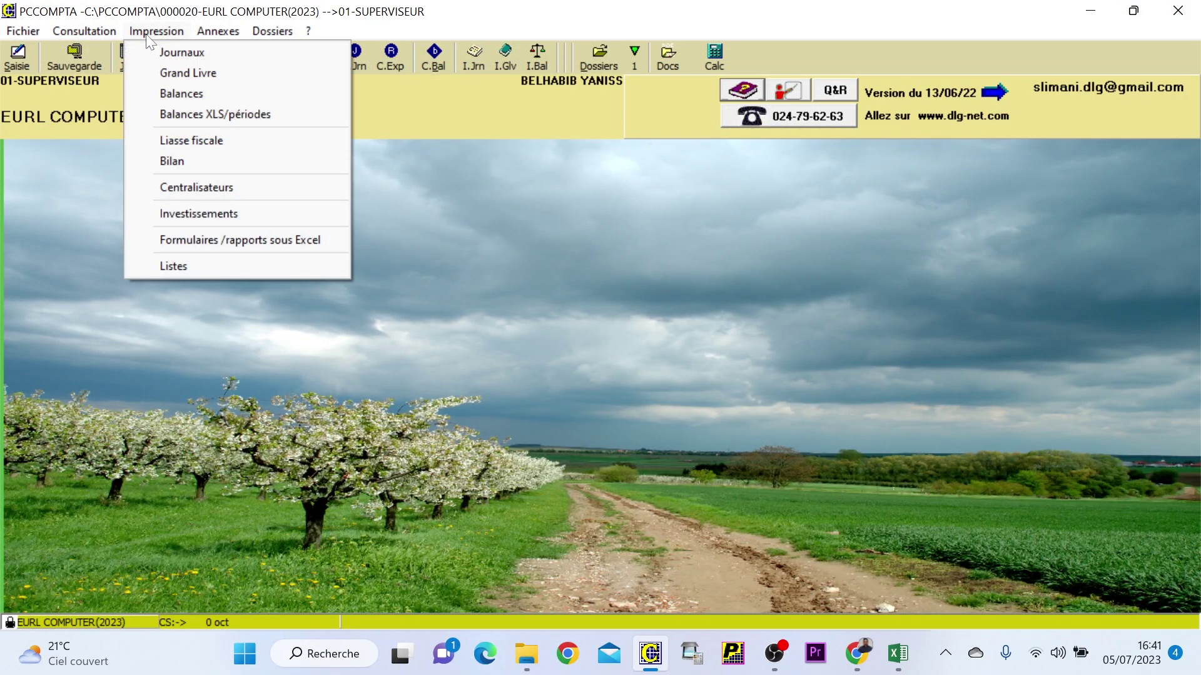
click(225, 143)
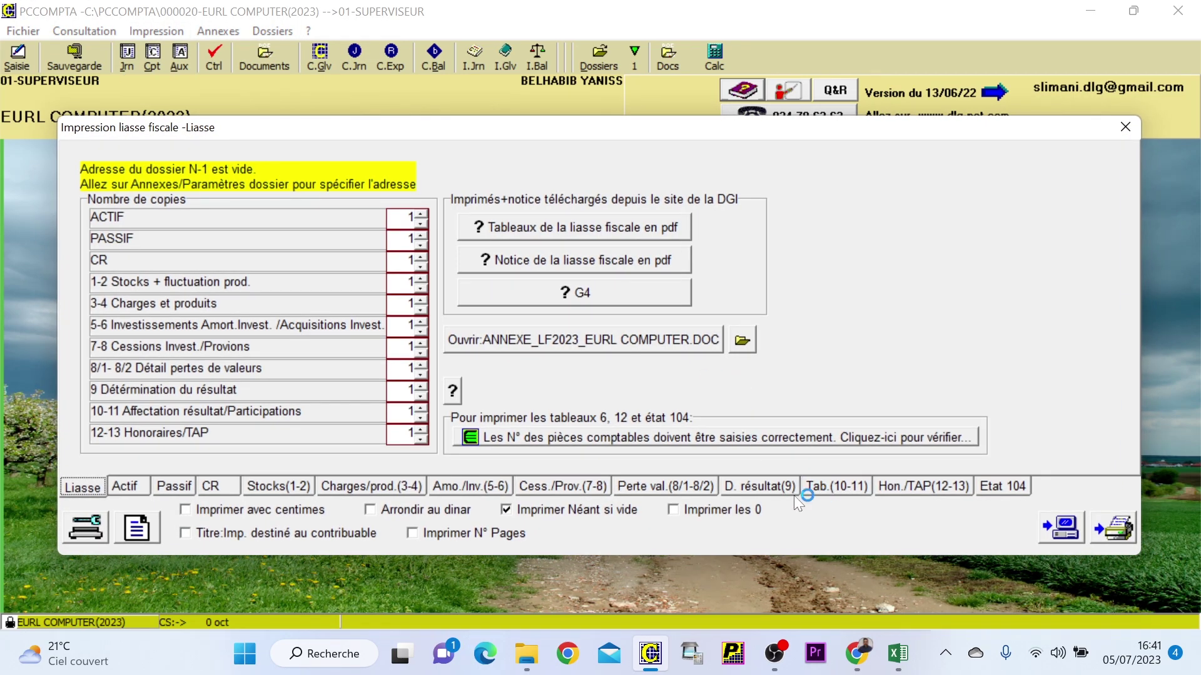
click(755, 490)
click(1059, 531)
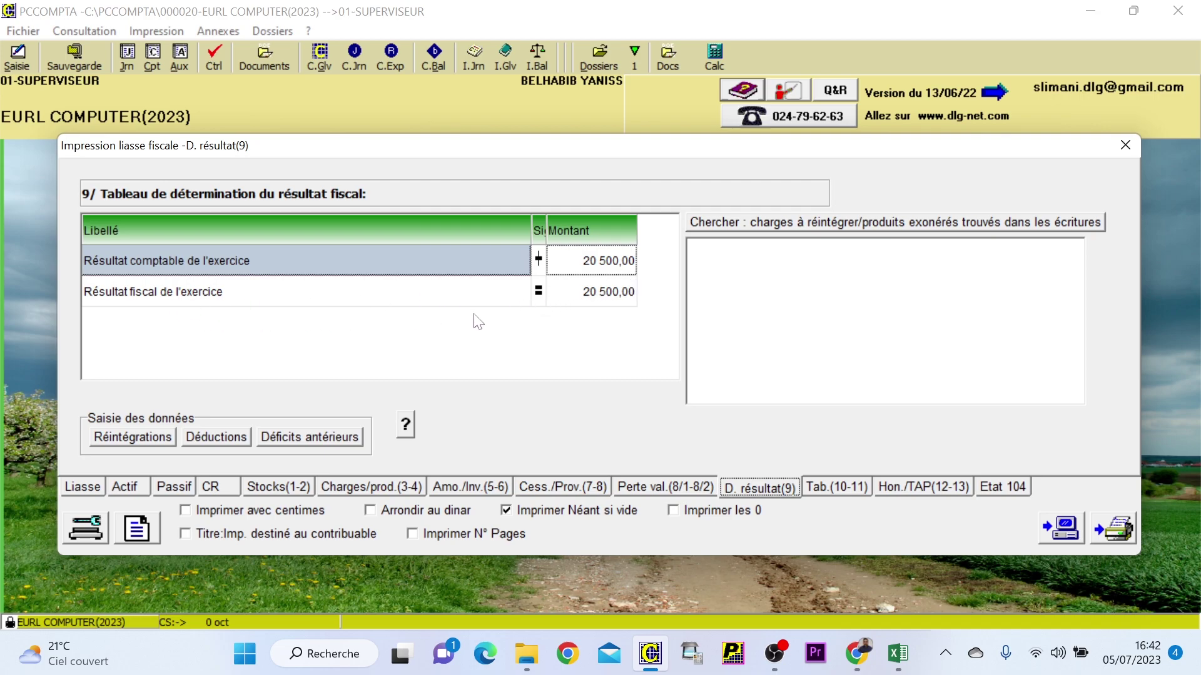
- Calculate 26% of 20 500 in the Windows Calculator, then close it and the liasse fiscale window
key(super+s)
text(CAlculatrice)
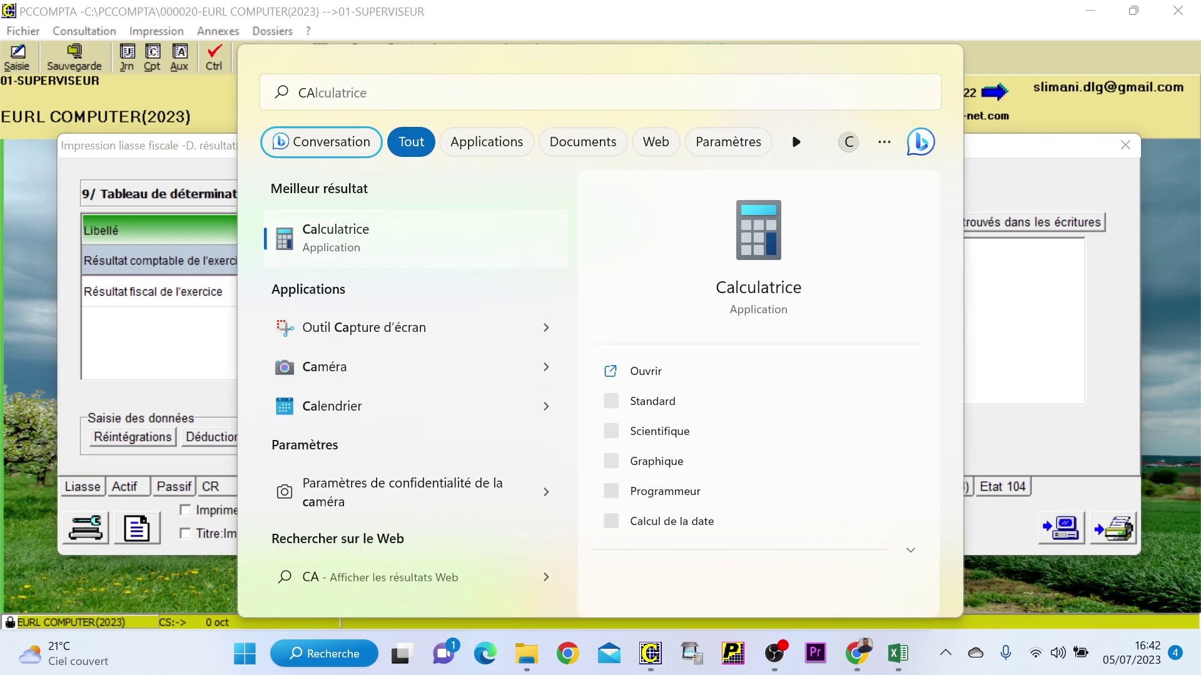
key(Return)
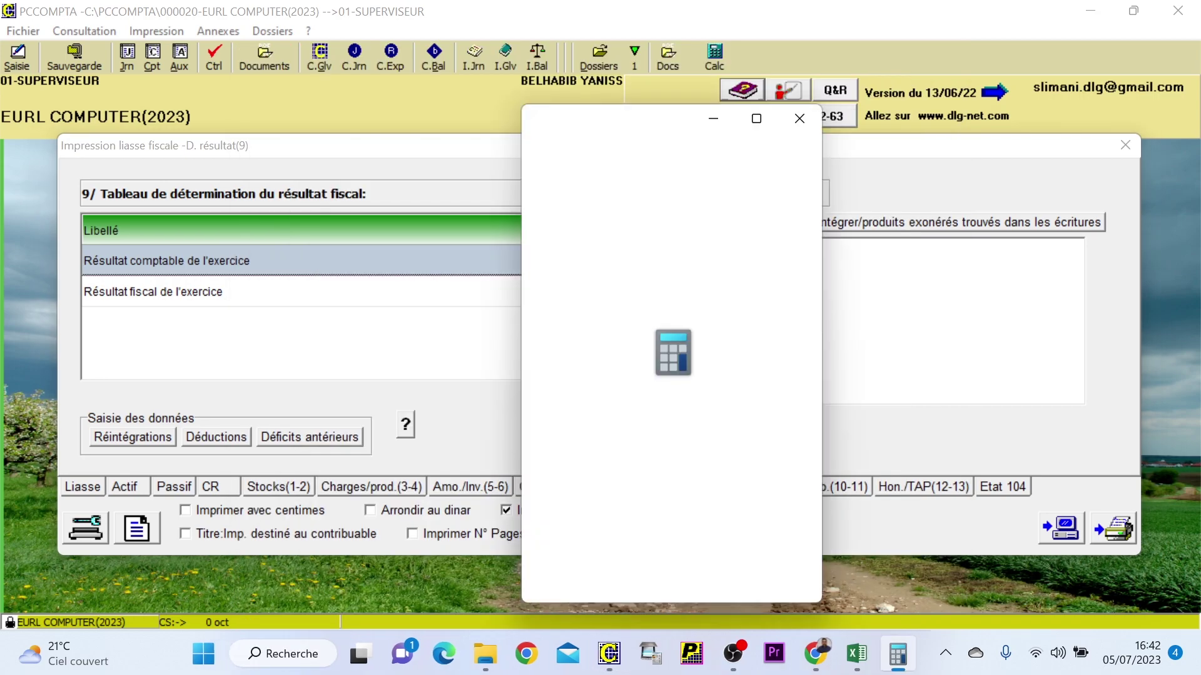
text(2)
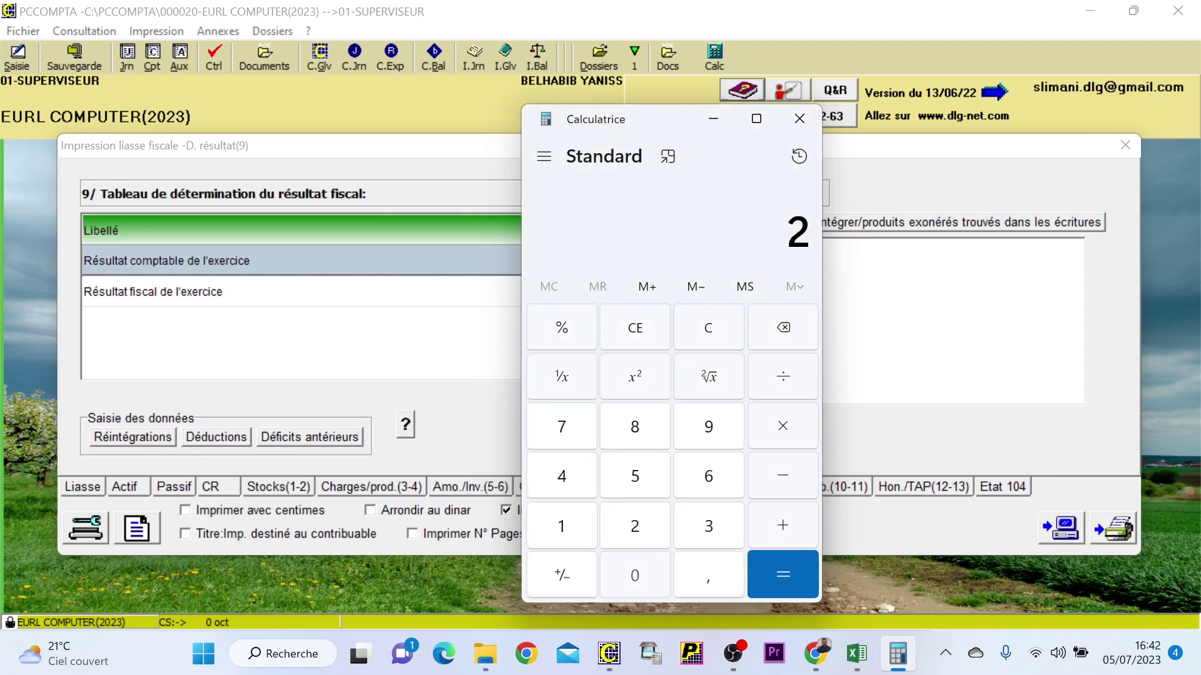
text(0500)
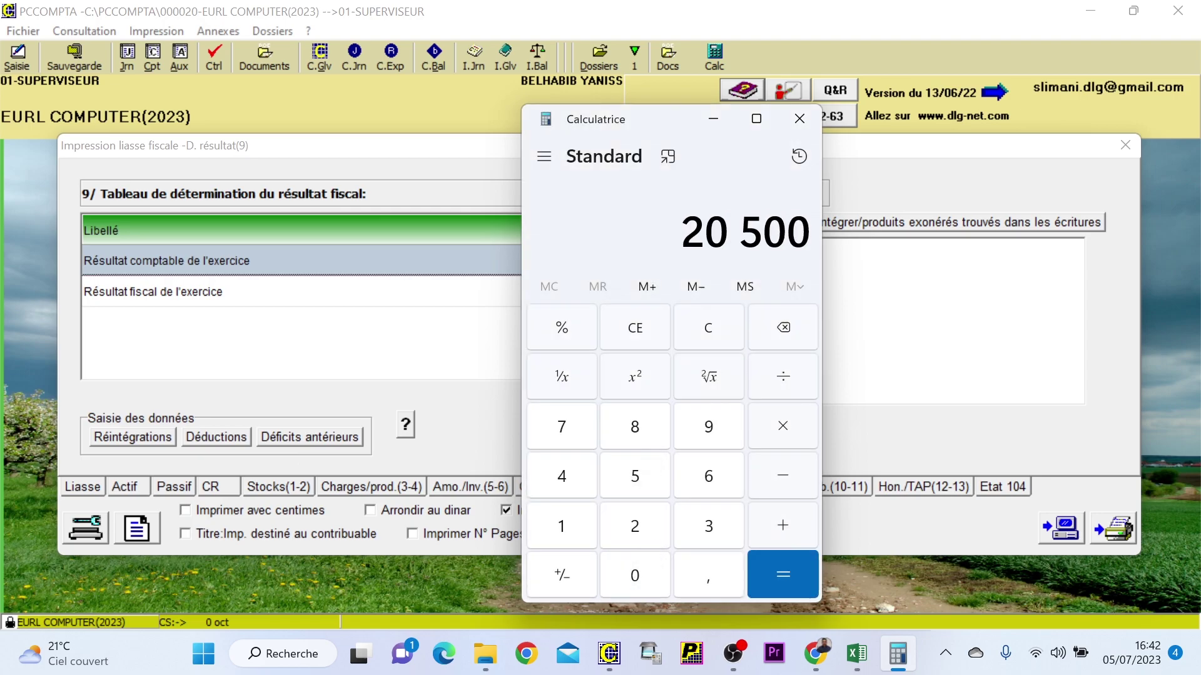
text(*26%)
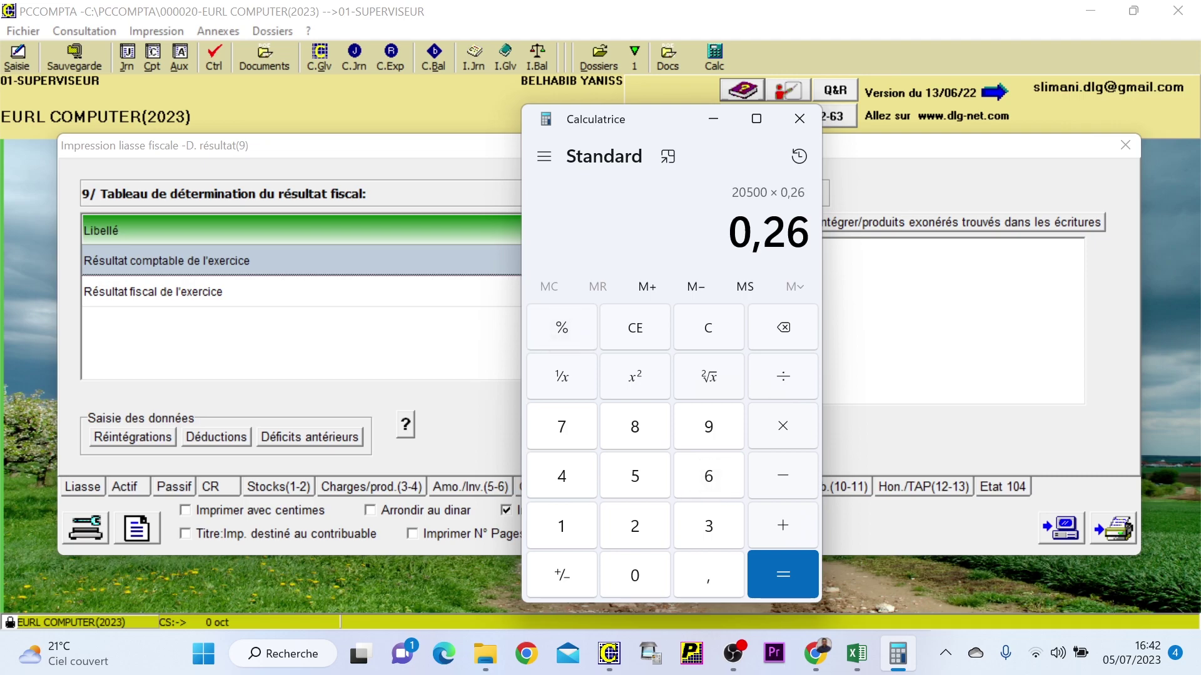
click(782, 575)
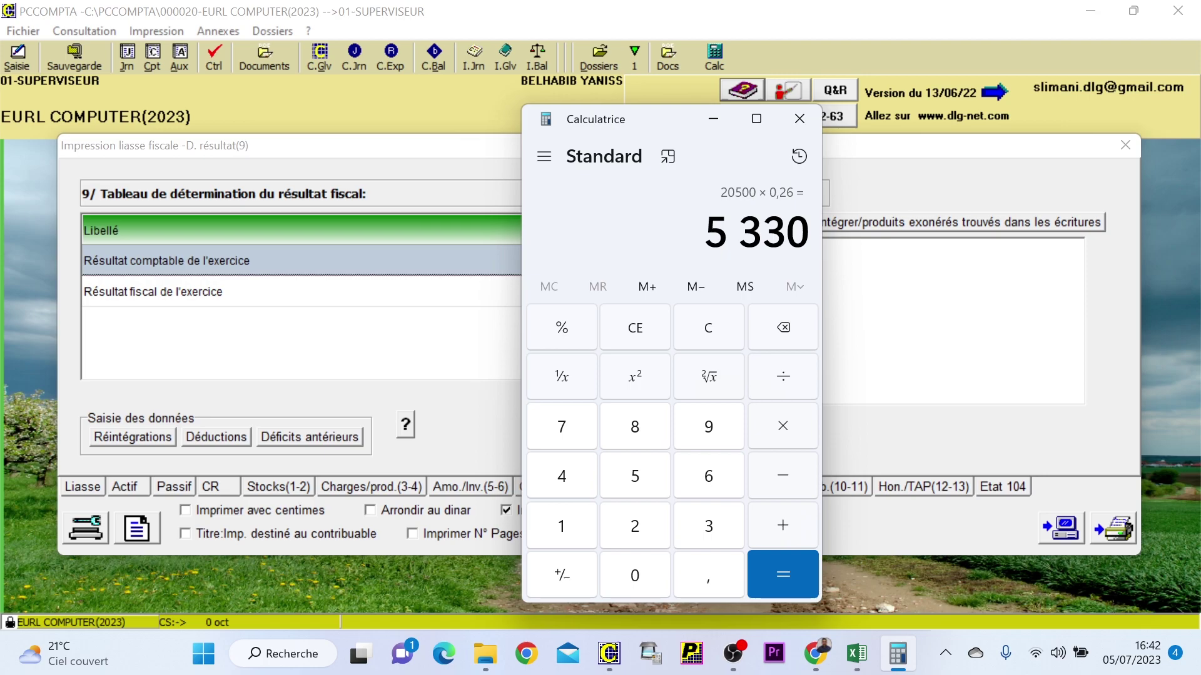
click(799, 118)
click(1120, 147)
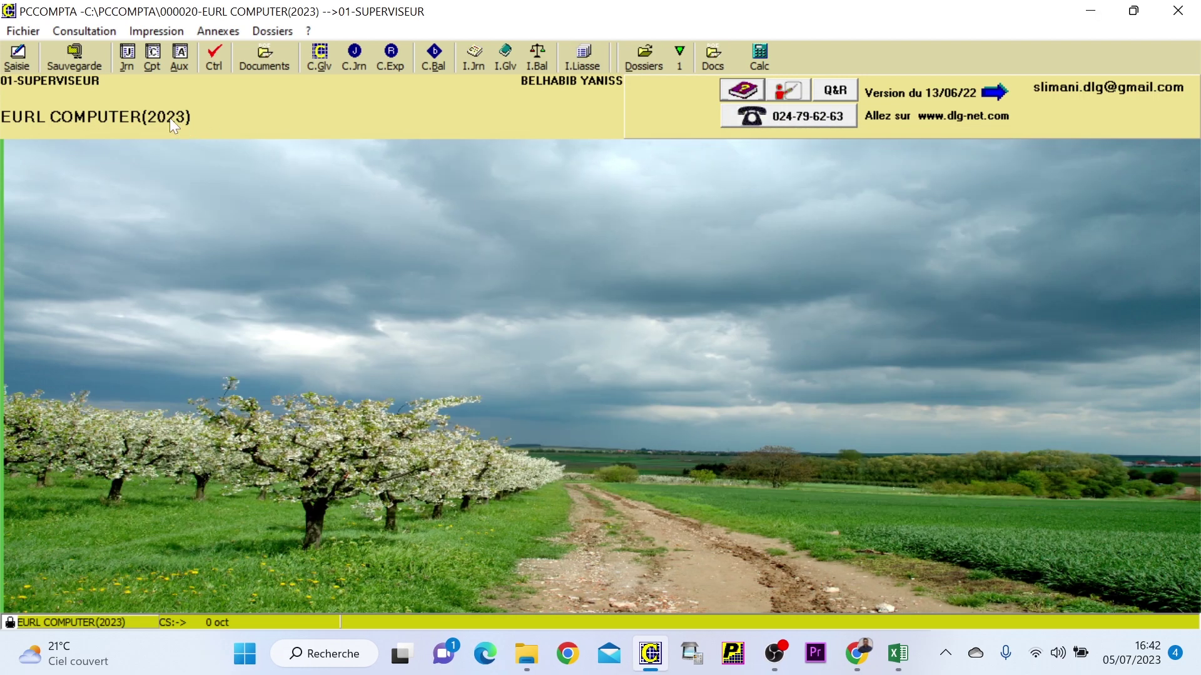
- Open the entry window and switch from the bank journal to OD, JOURNAL OPERATIONS DIVERSES
key(F2)
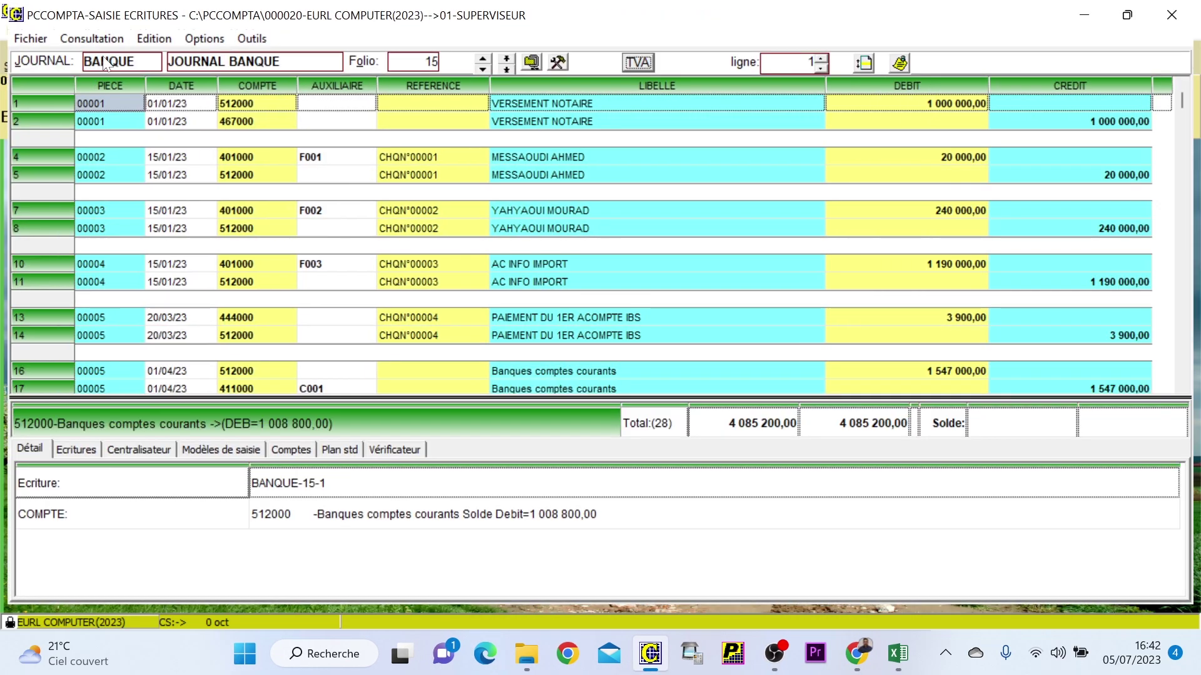
click(181, 61)
click(341, 219)
scroll(343, 238, up, 2)
scroll(341, 244, down, 6)
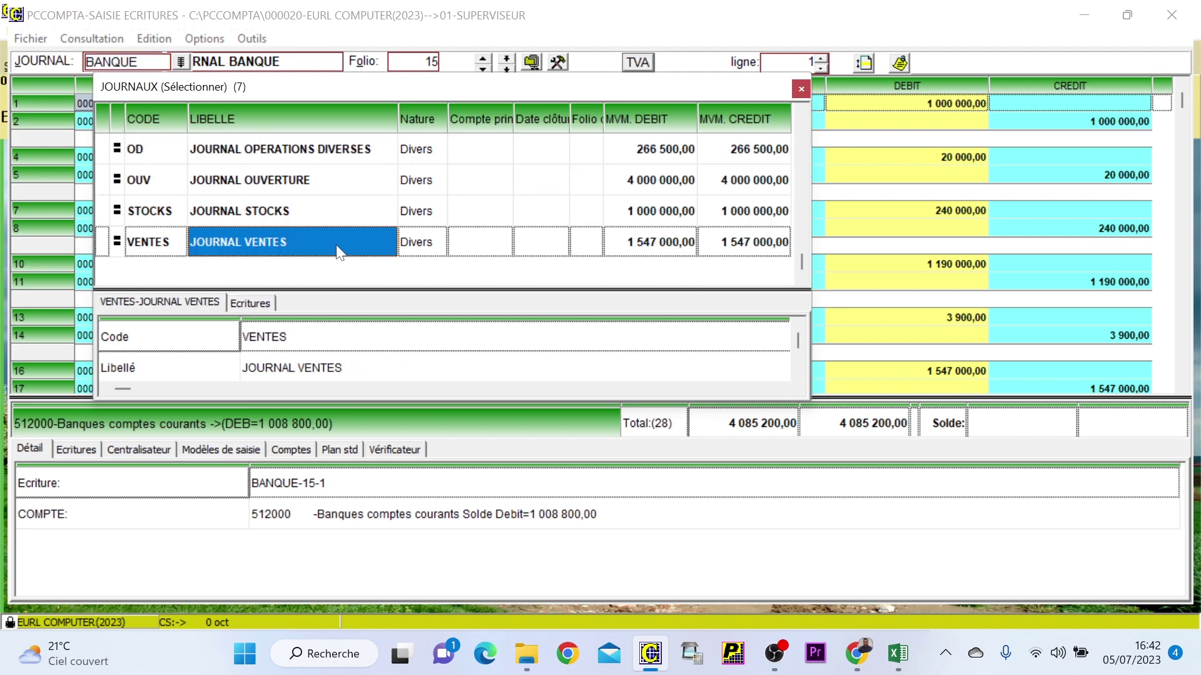
scroll(308, 254, up, 4)
double_click(263, 183)
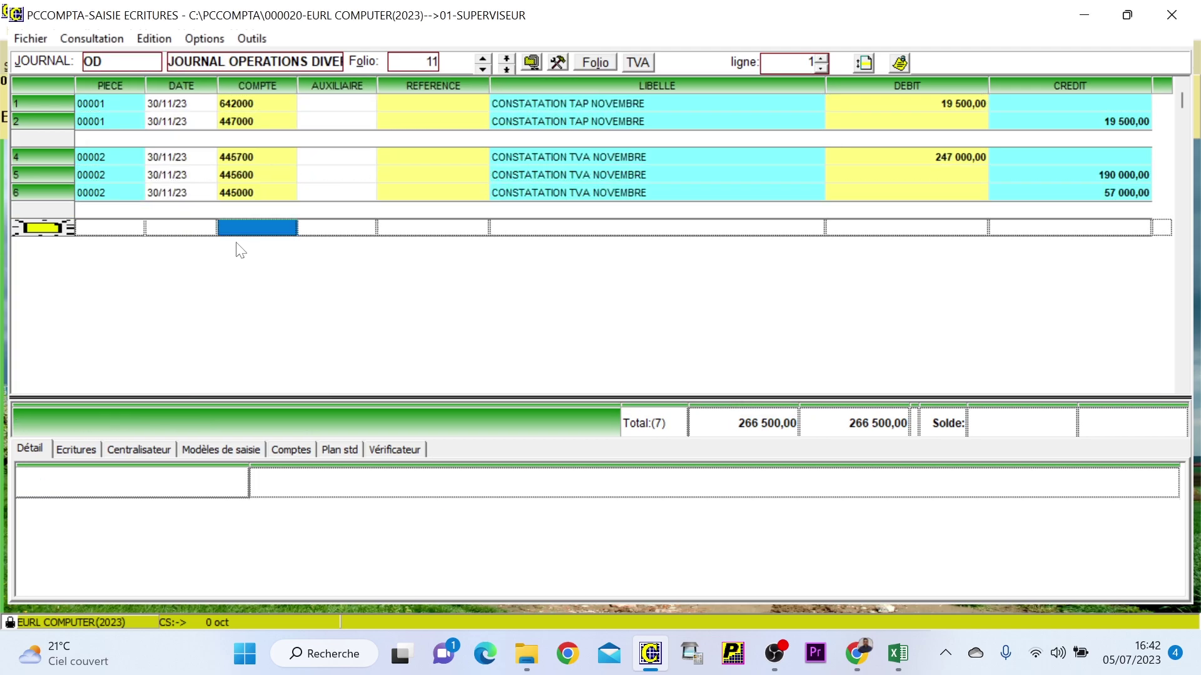
- Start entry 00003 on the empty line of the OD journal and date it 31/12/23
click(125, 228)
key(Return)
key(Return)
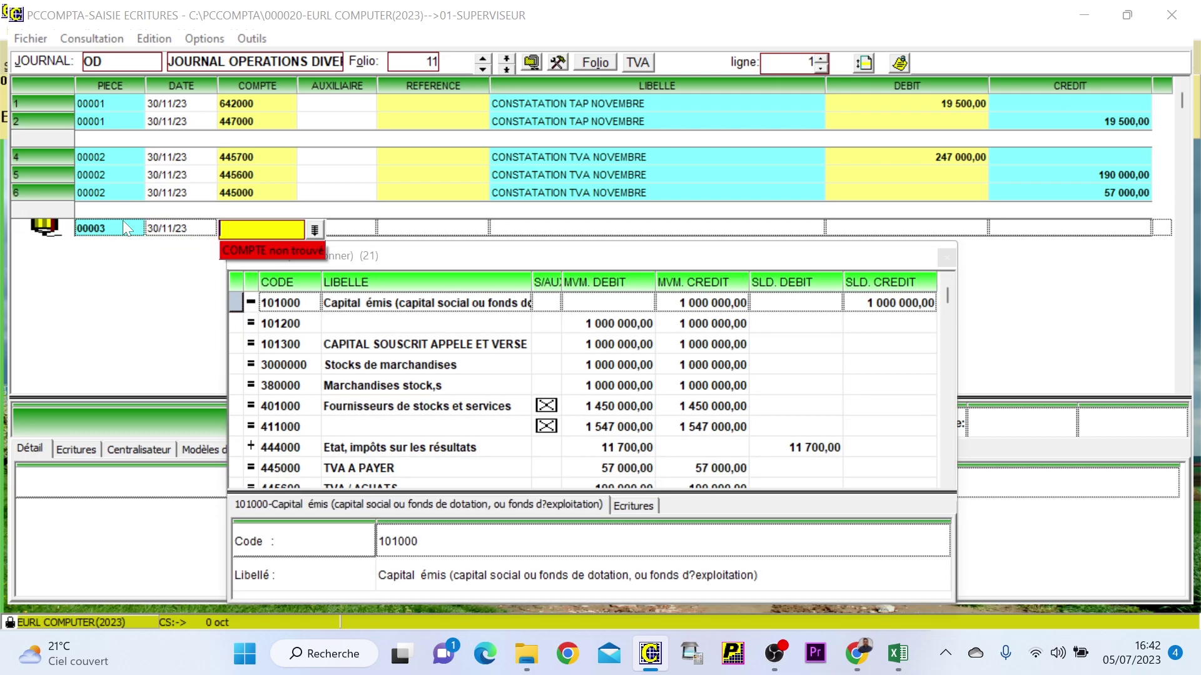
key(Escape)
text(3112)
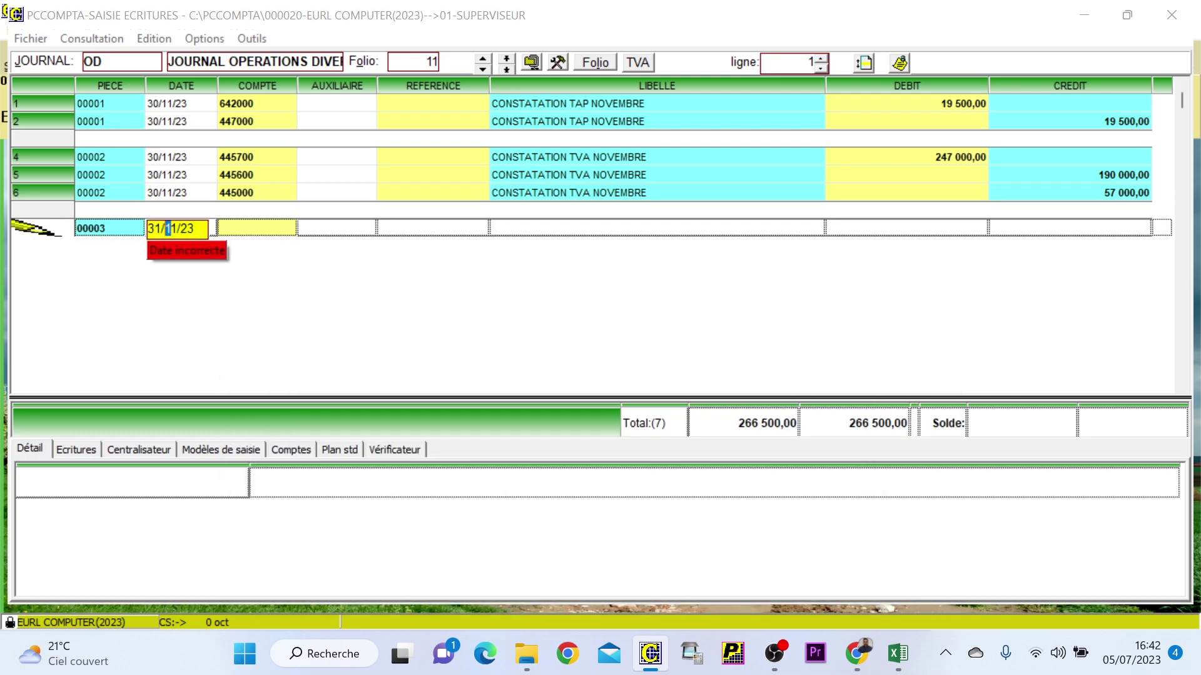
key(Return)
- Create account 695000 with its proposed label for income tax on ordinary activities and use it on the entry's first line
text(6)
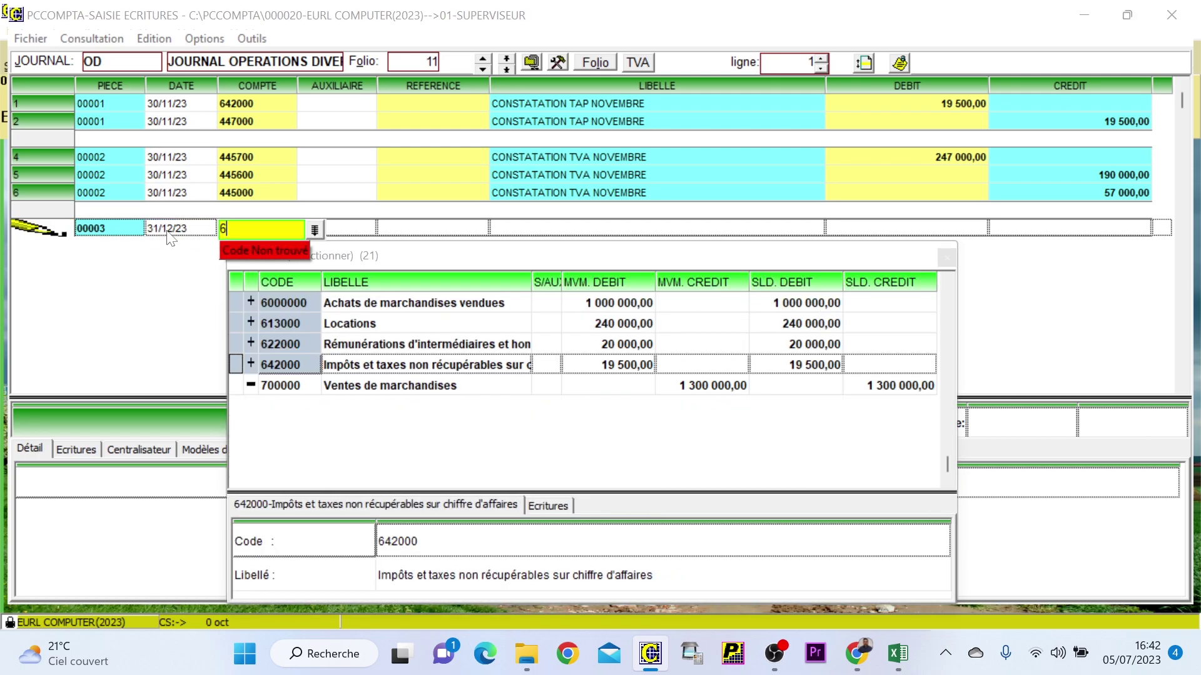
text(95000)
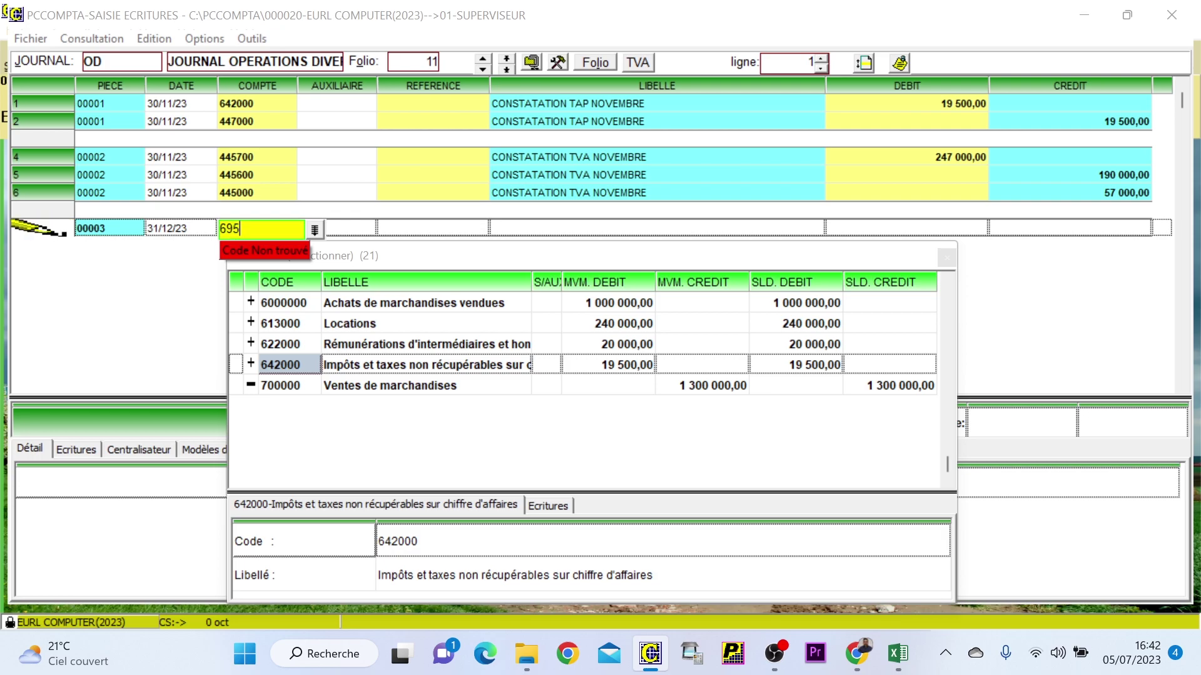
key(Return)
key(Return)
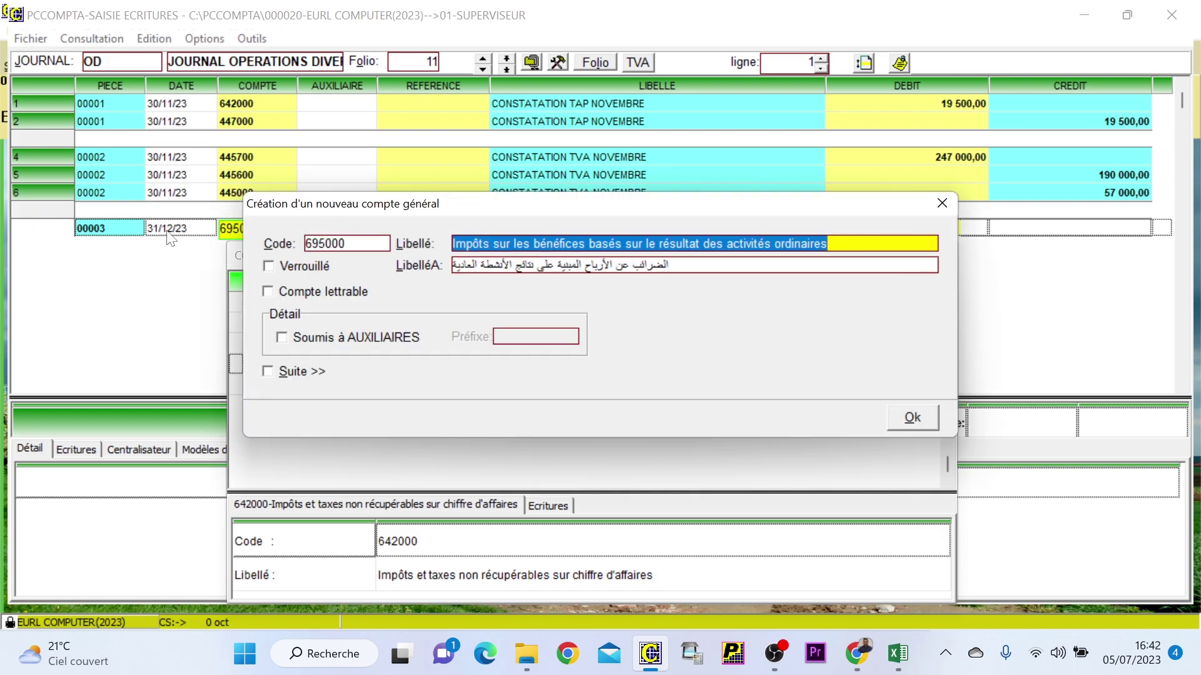
key(Return)
key(Return)
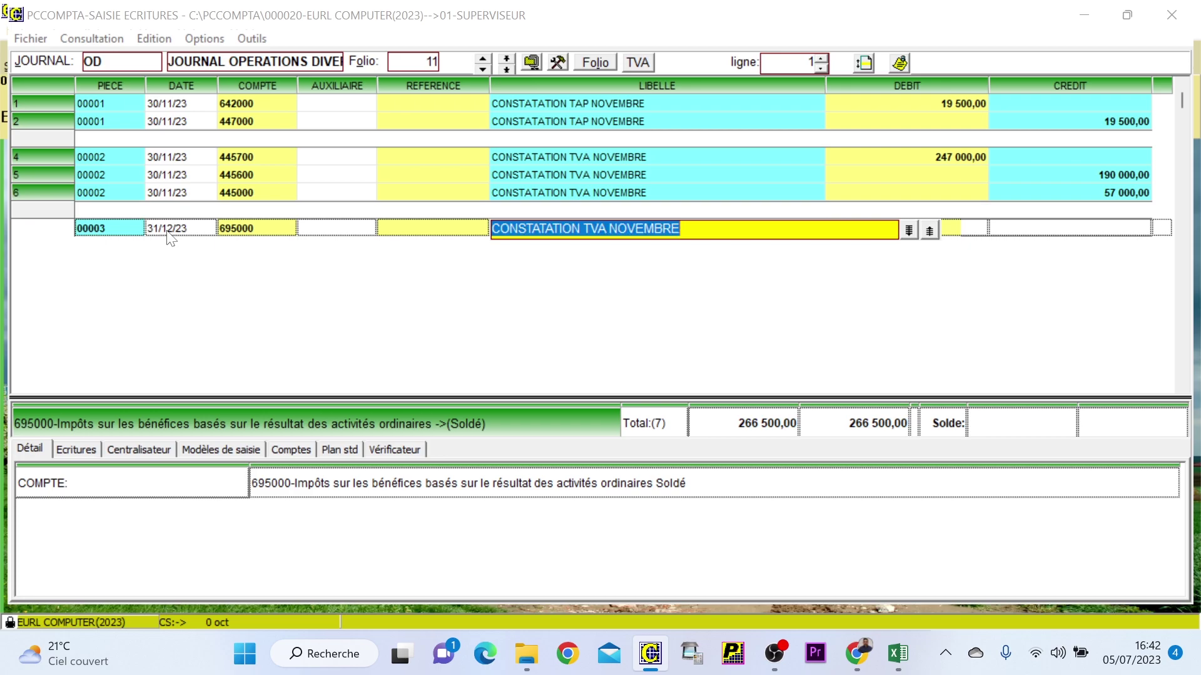
- Label the 695000 line CONSTATATION IBS 2023 and debit it 10 000
text(CONS)
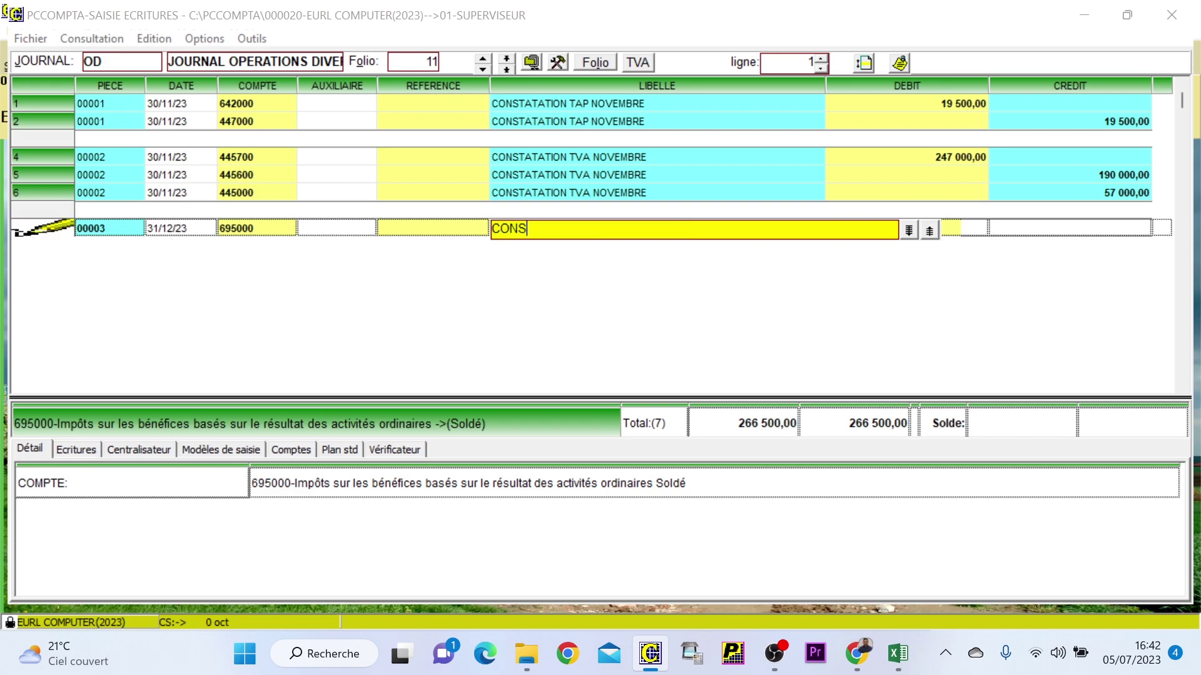
text(TATAT)
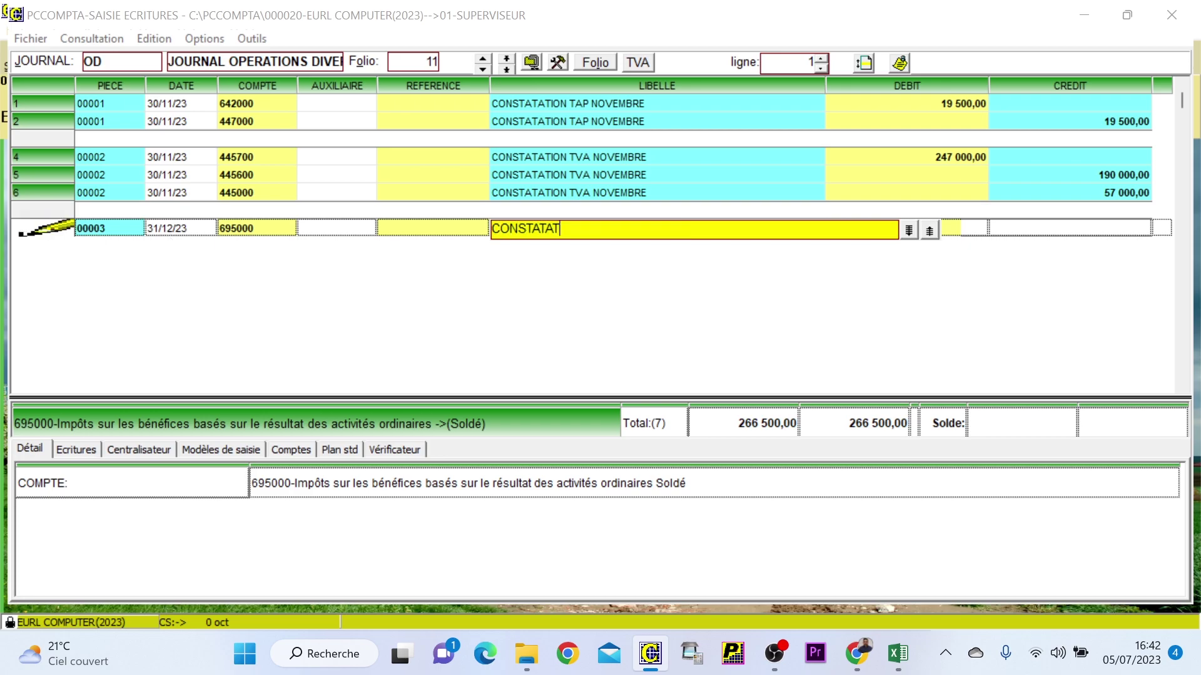
text(ION IBS 2)
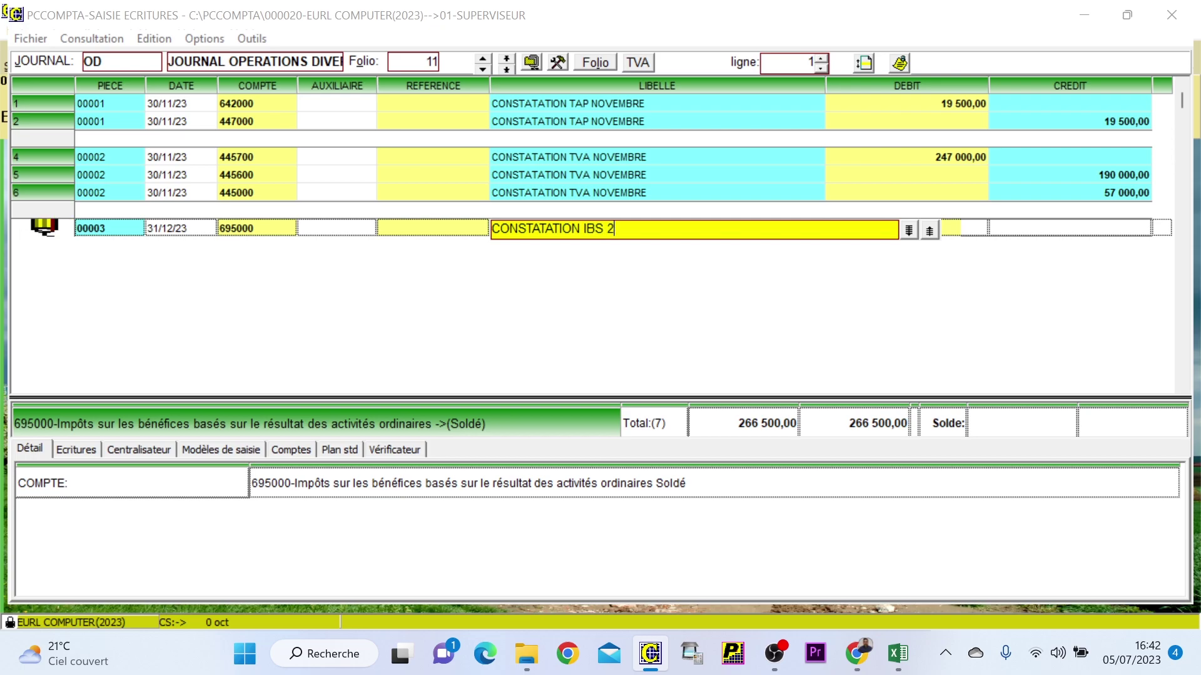
key(Return)
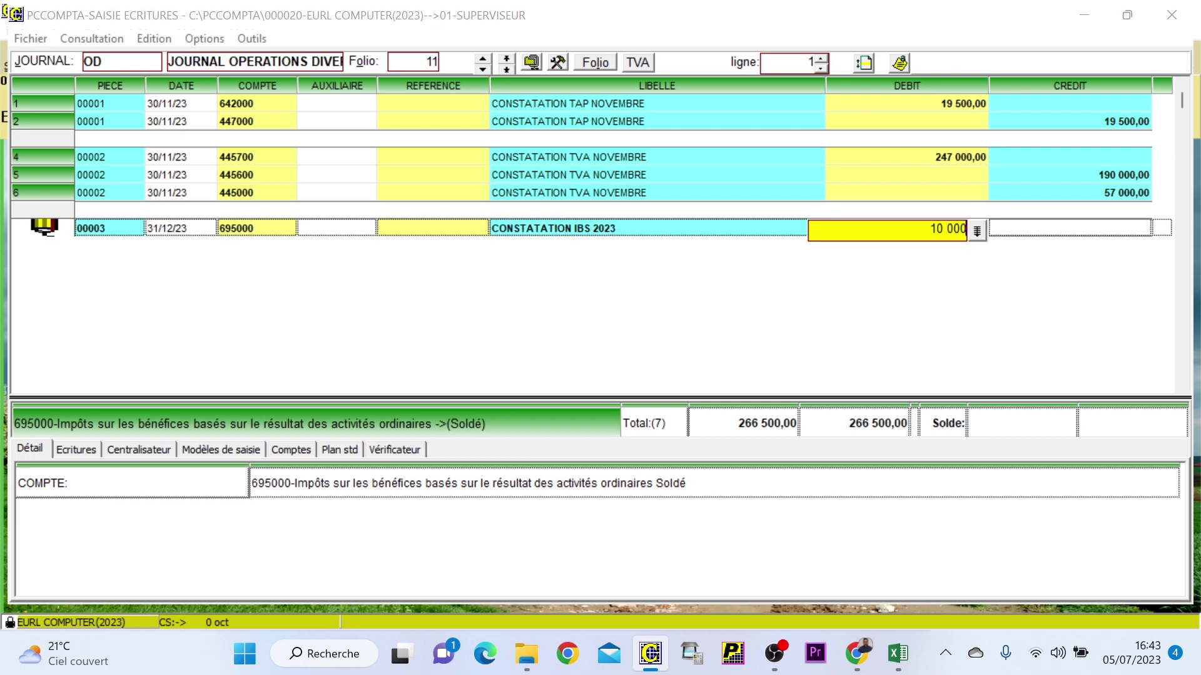
key(Return)
key(Return)
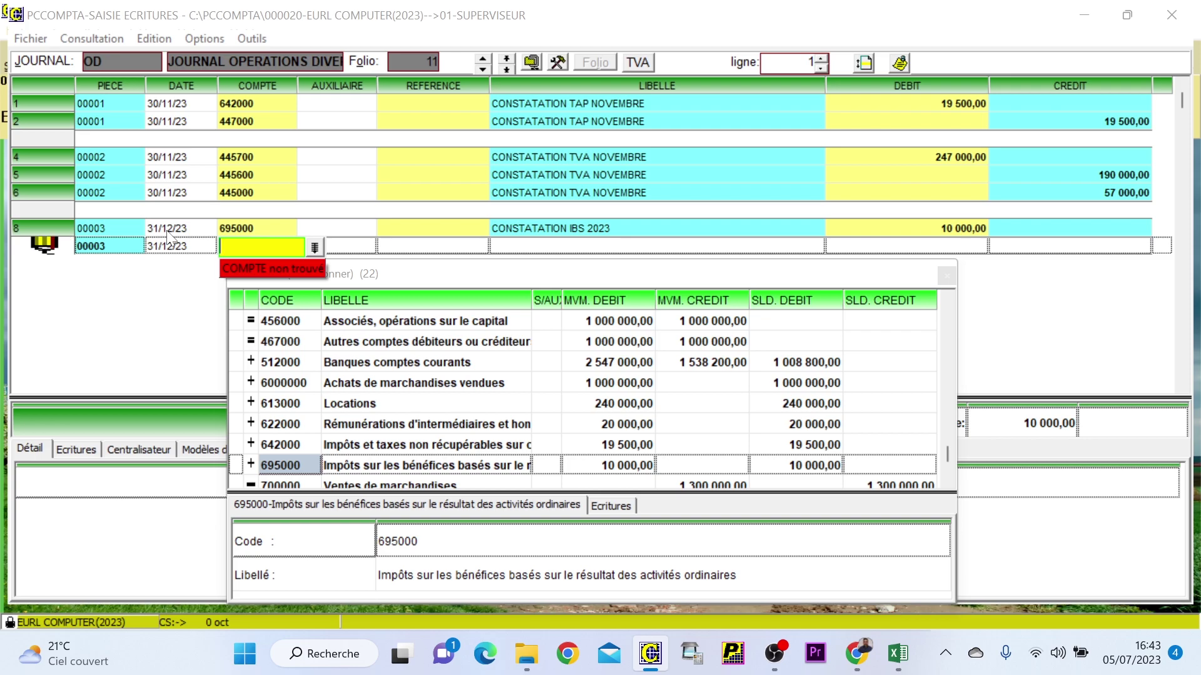
- Balance entry 00003 with a 10 000 credit line on account 444000, keeping the date and label
text(444)
key(BackSpace)
key(BackSpace)
text(44000)
key(Return)
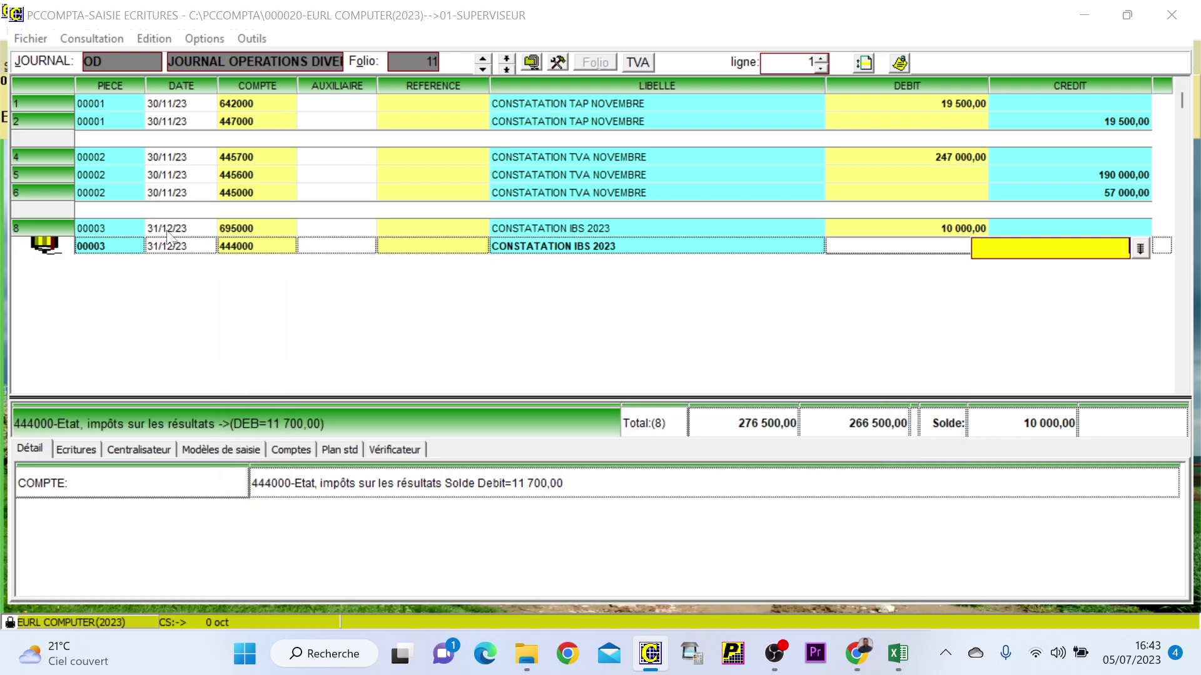
text(100000)
key(Return)
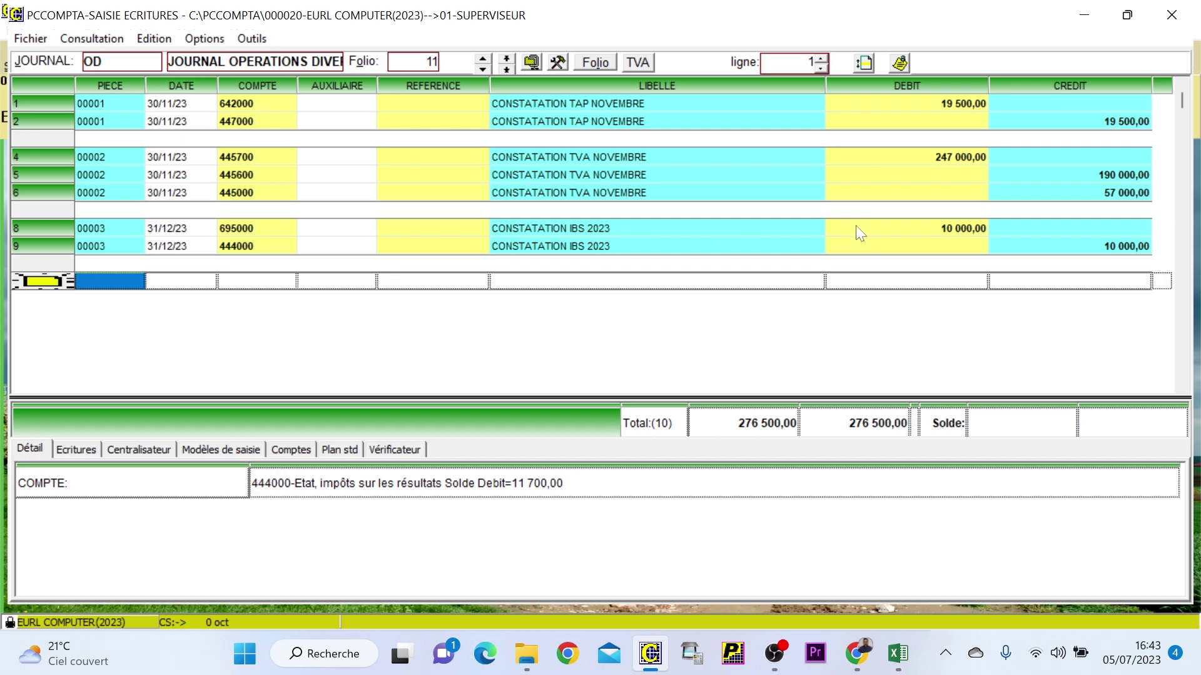
- Consult the movements and totals of account 444000 Etat, impôts sur les résultats, then close the consultation and entry windows
double_click(272, 247)
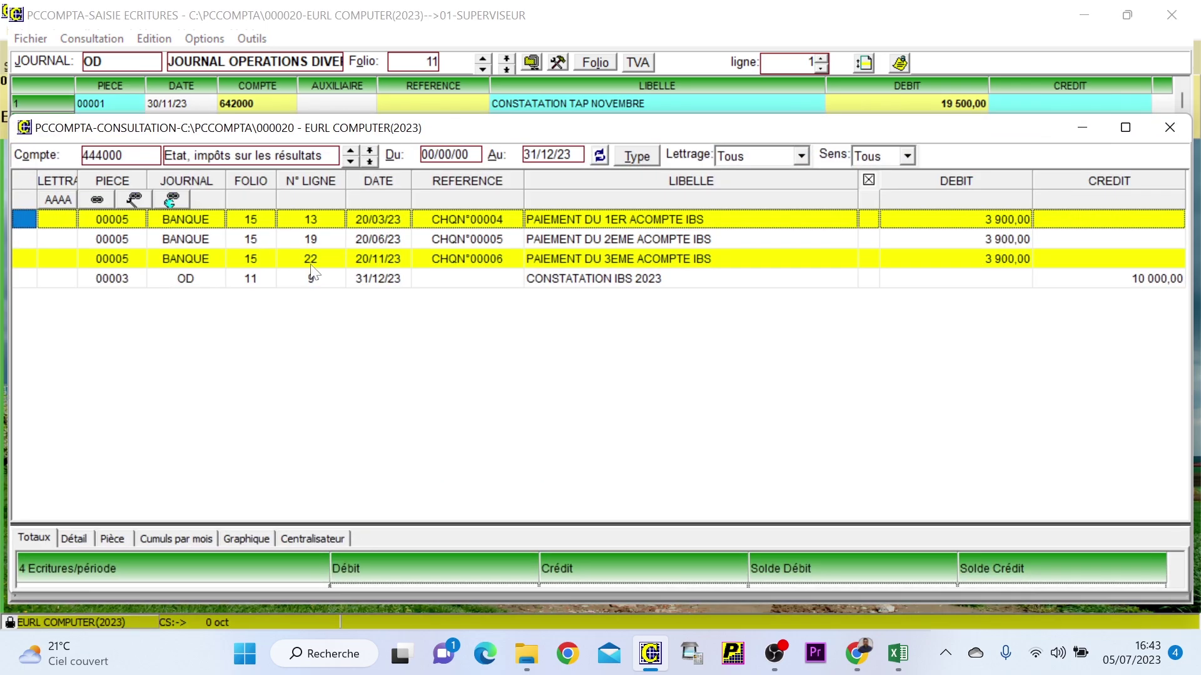
drag(938, 219, 946, 254)
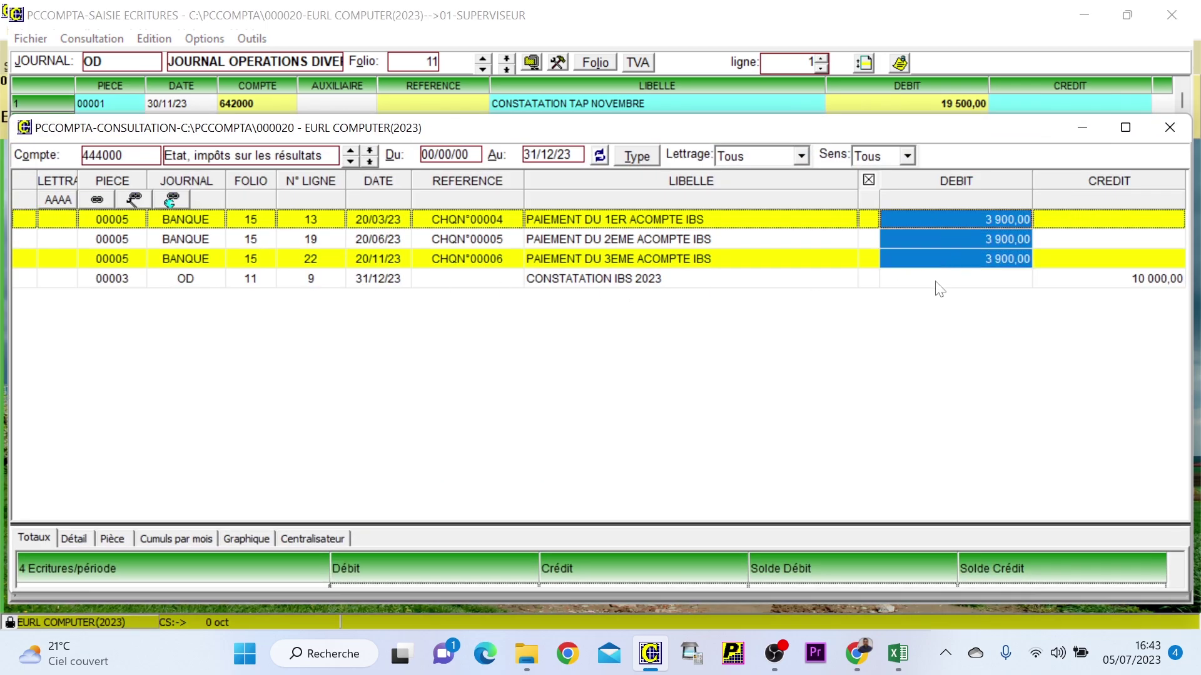
drag(909, 523, 880, 430)
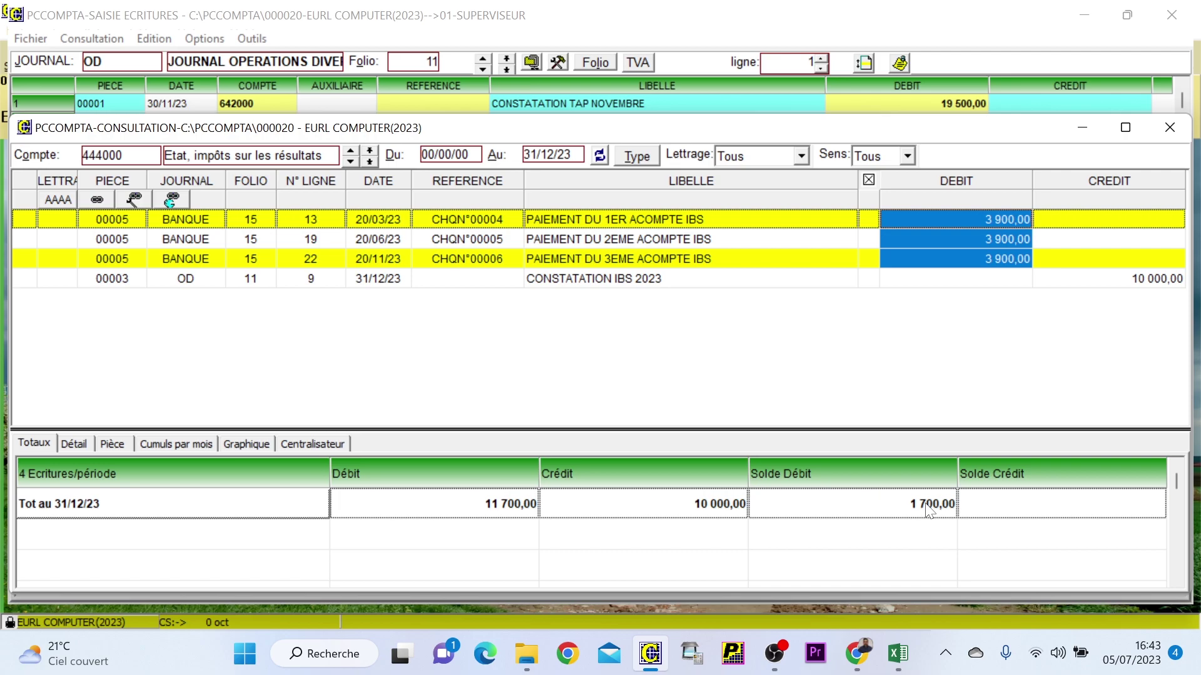
click(1167, 128)
click(1167, 13)
- Preview the full liasse fiscale on screen and examine its BILAN (ACTIF) and BILAN (PASSIF) pages
click(176, 30)
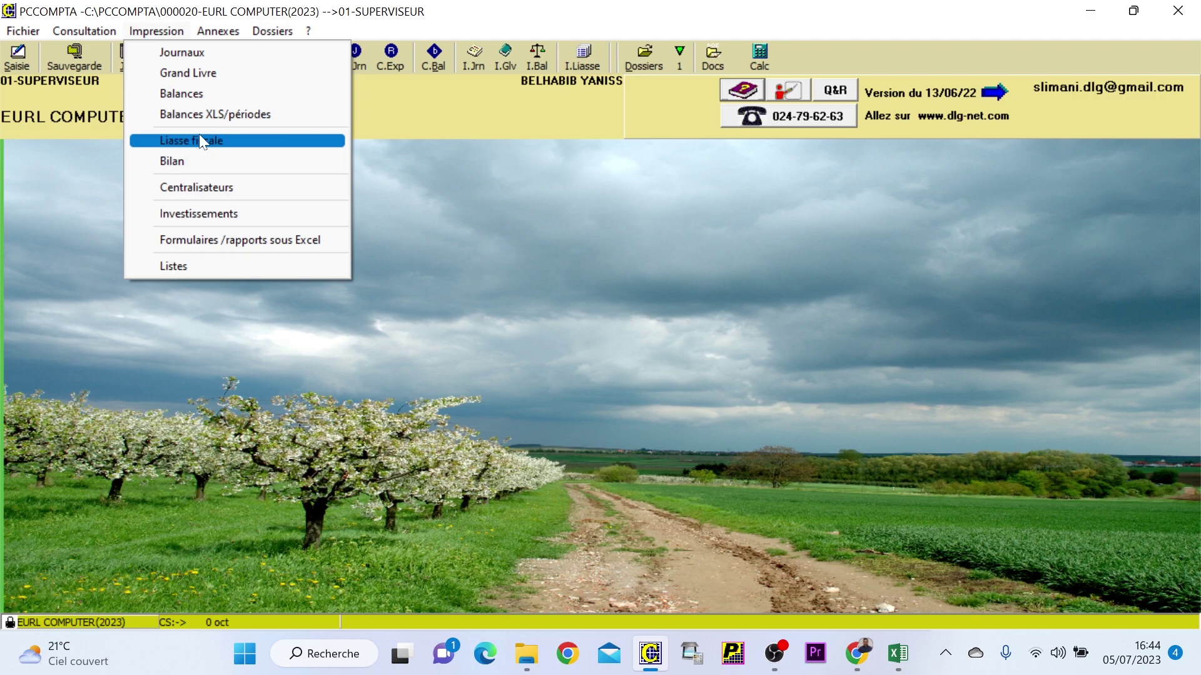
click(199, 140)
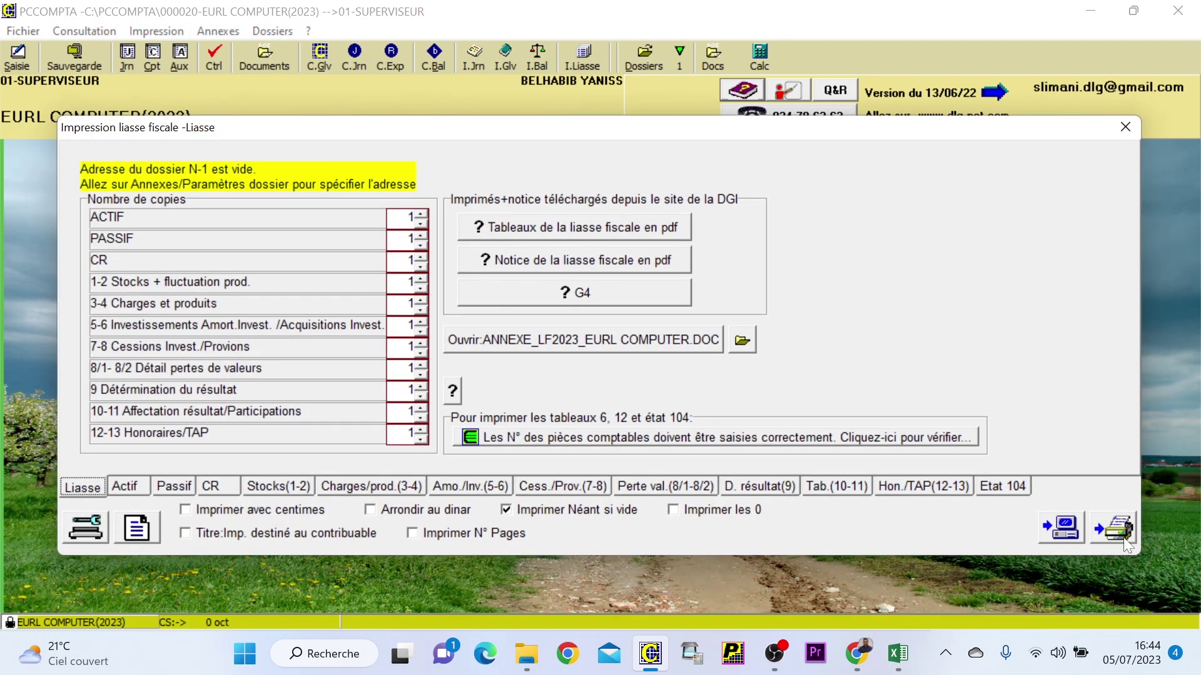
click(1069, 532)
click(595, 341)
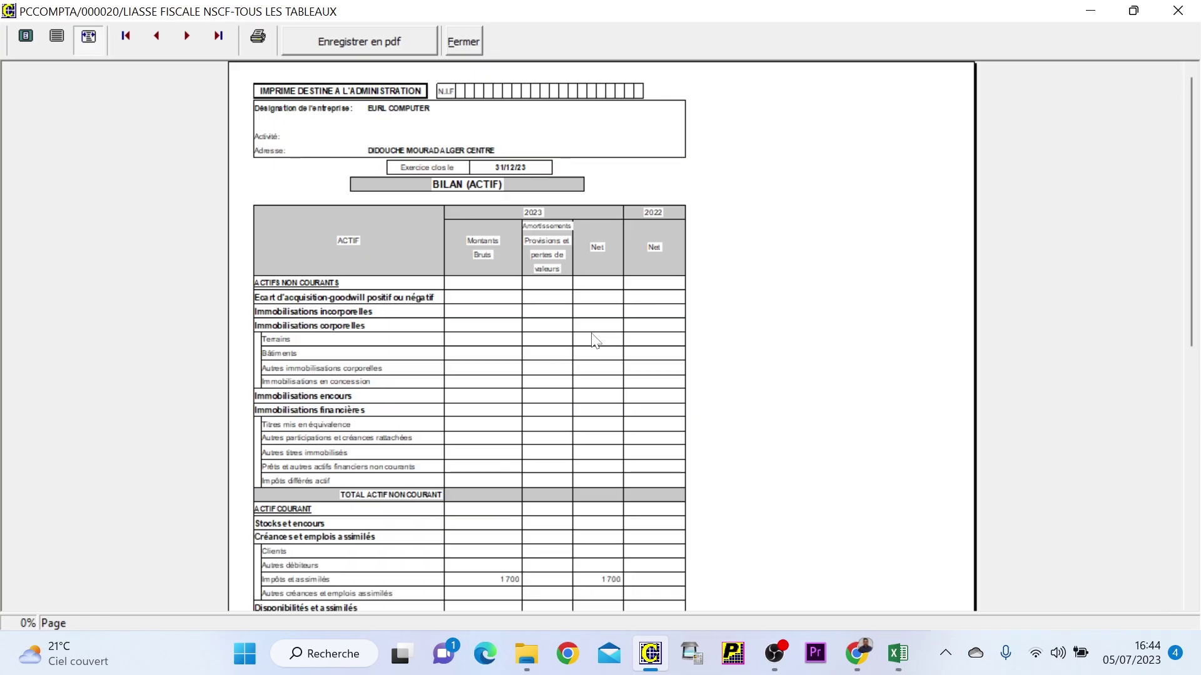
drag(1191, 247, 1191, 272)
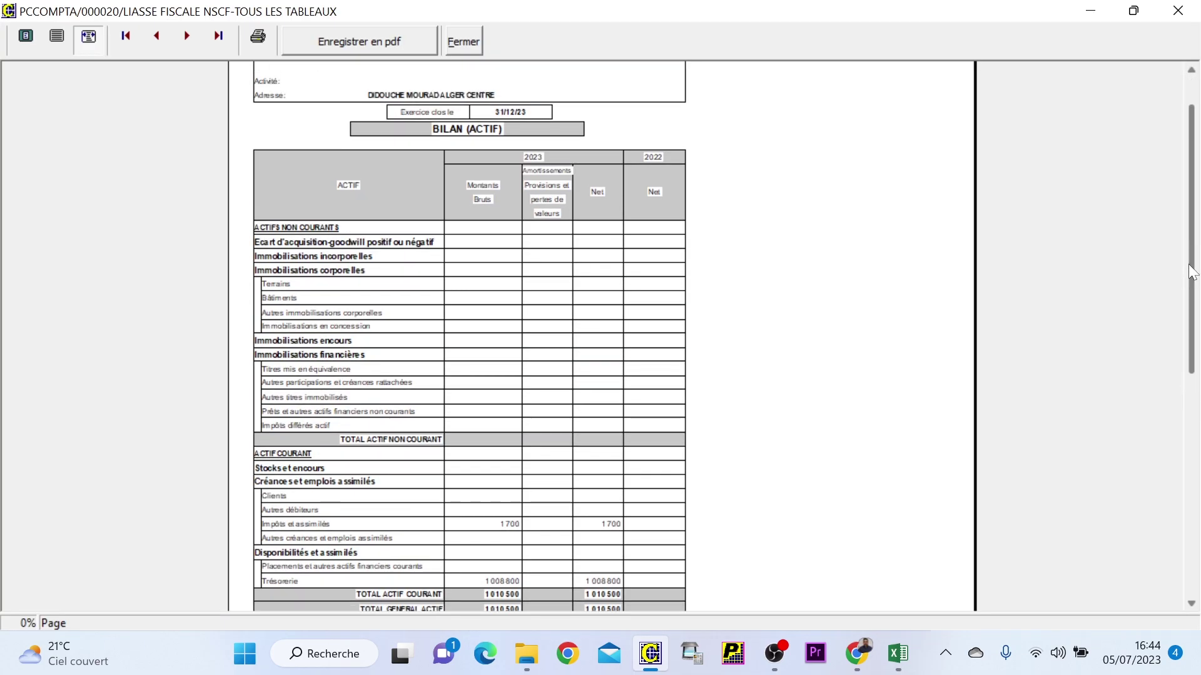
scroll(1192, 274, down, 1)
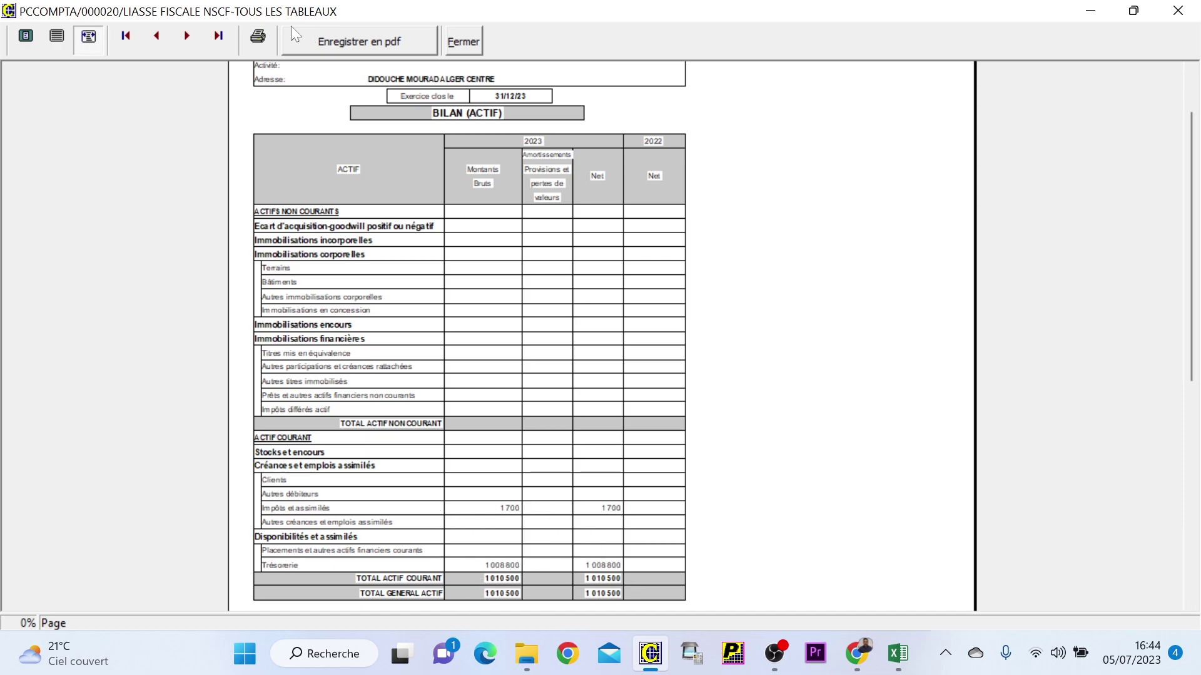
click(188, 37)
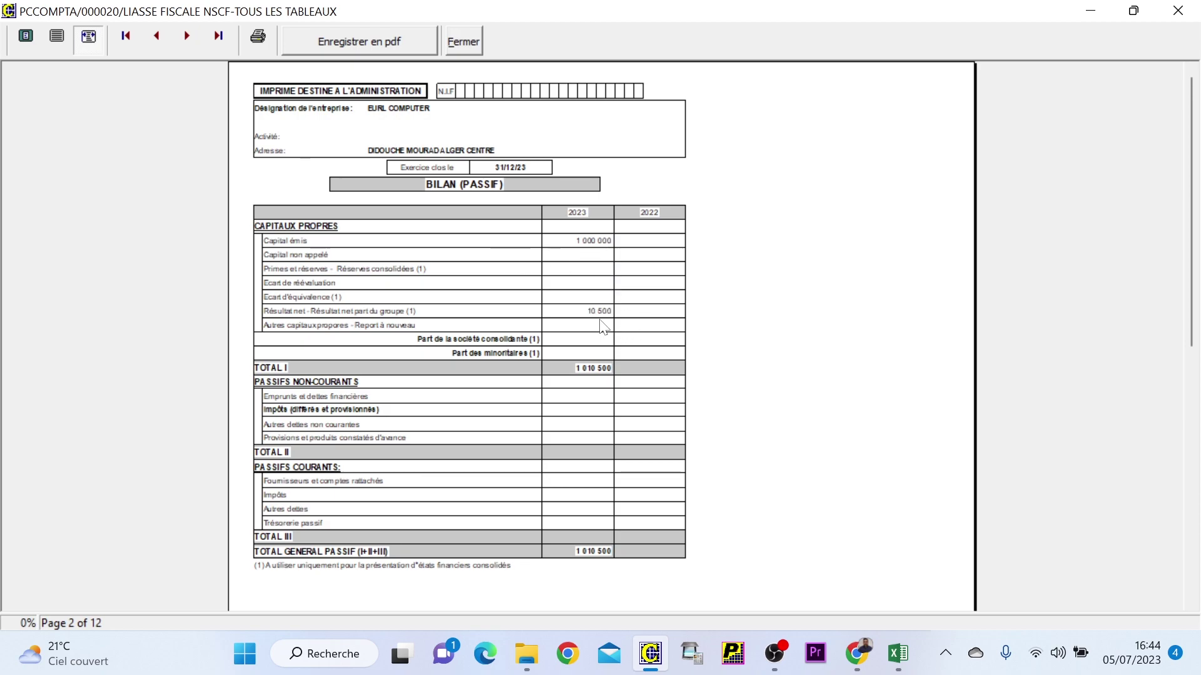
- Examine table 9, the determination of the fiscal result, in the preview, then close the preview and the liasse fiscale window
click(199, 41)
click(199, 41)
click(199, 42)
click(199, 41)
click(199, 41)
click(199, 41)
click(199, 42)
click(198, 41)
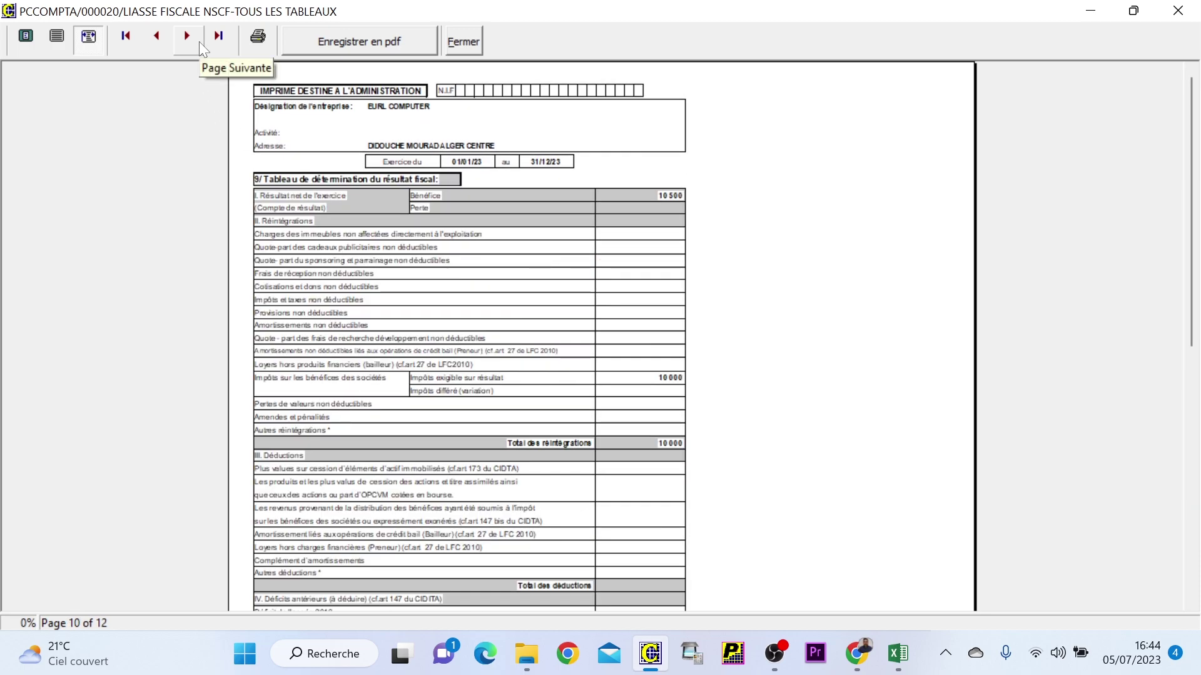
drag(1187, 236, 1194, 302)
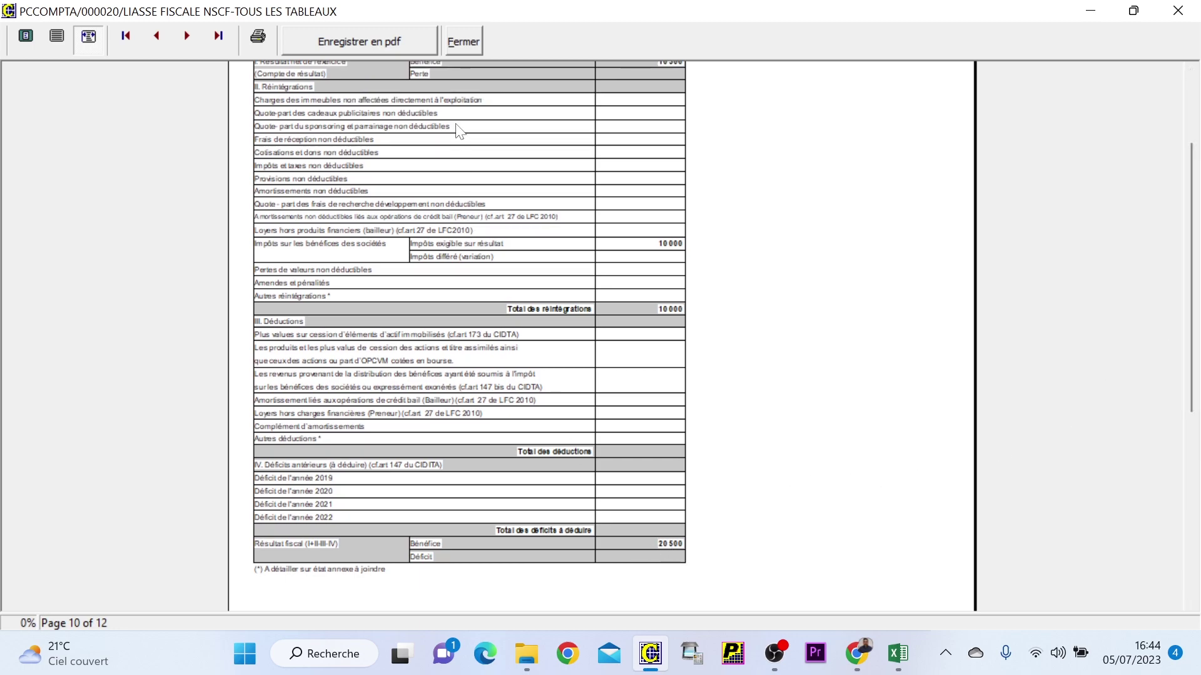
click(464, 42)
click(1125, 127)
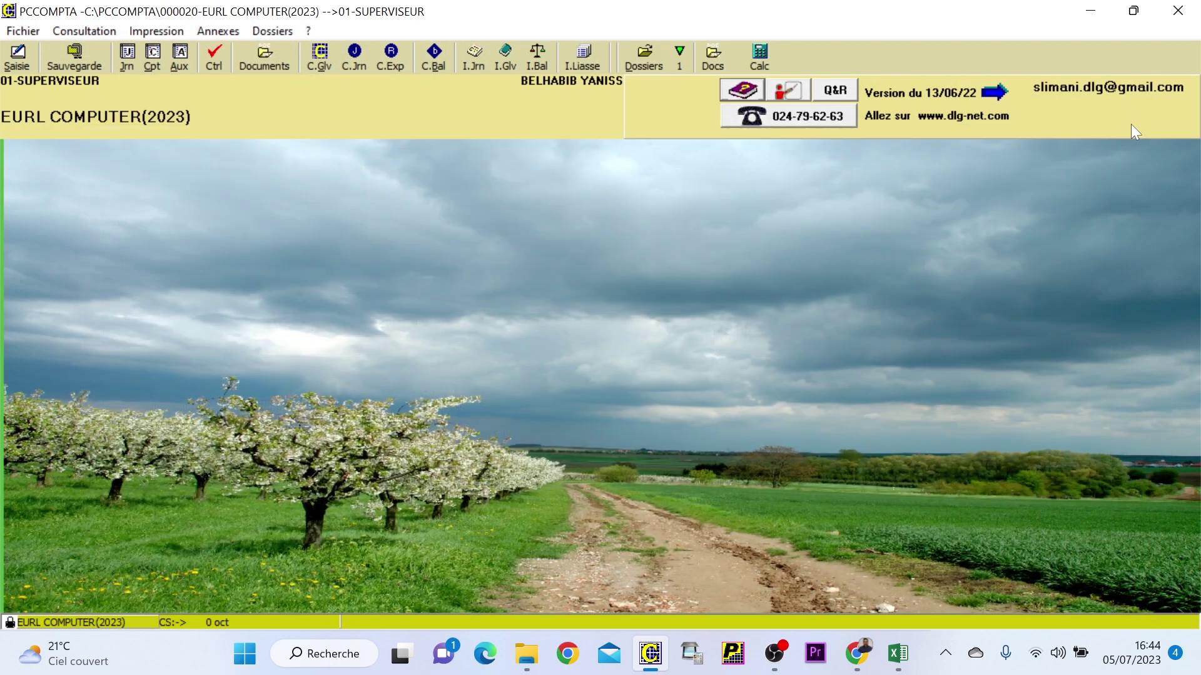